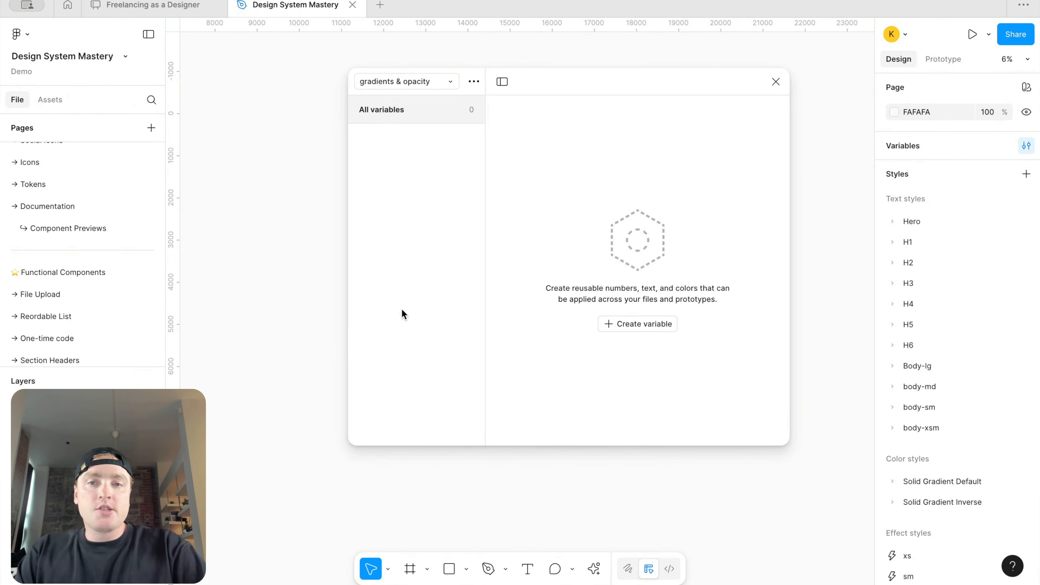
Step: Draw a rectangle about 3003 × 1664 on the canvas beside the variables dialog
click(432, 81)
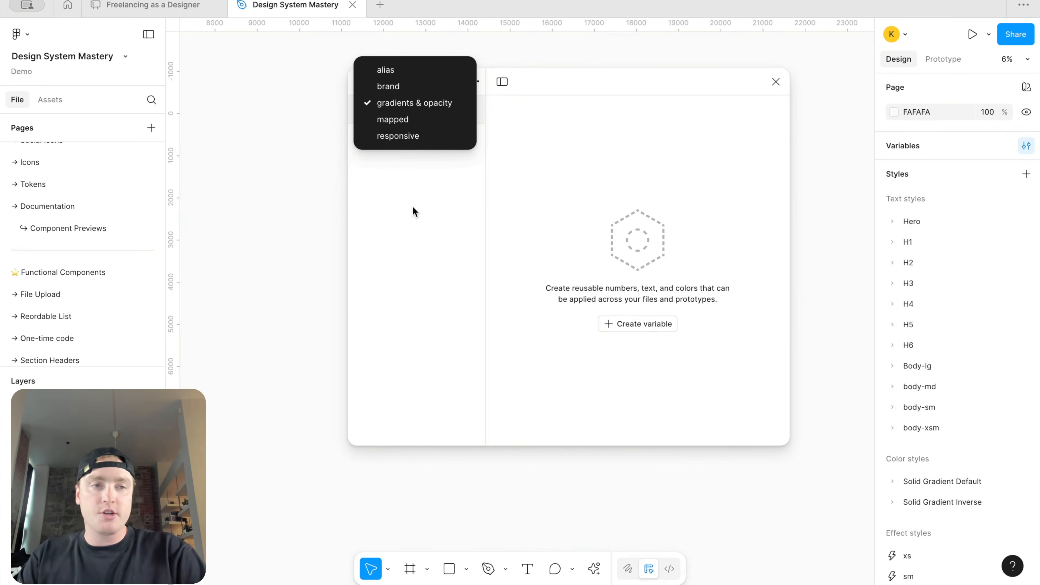
click(438, 104)
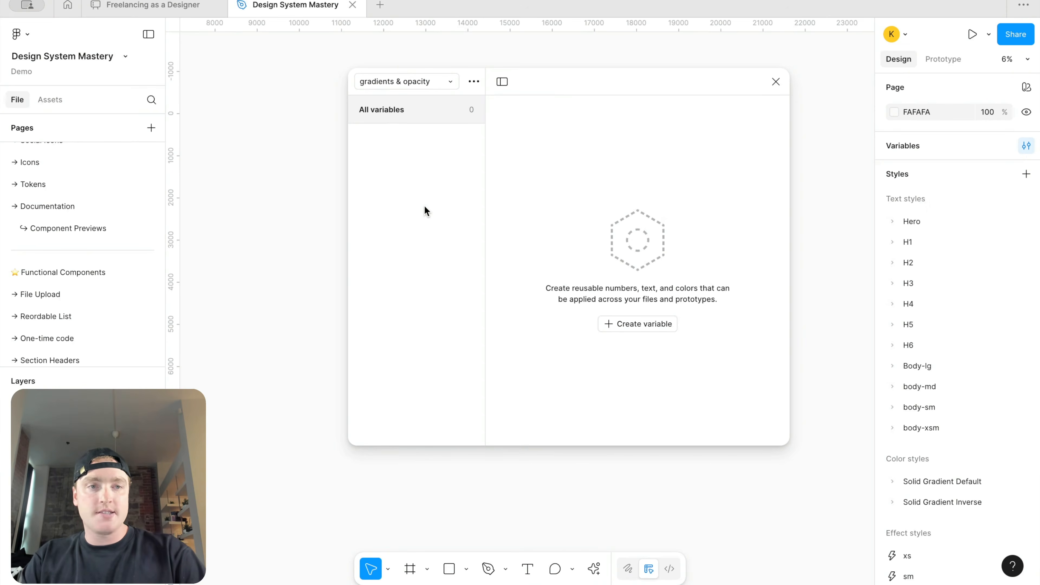
drag(424, 205, 511, 181)
key(r)
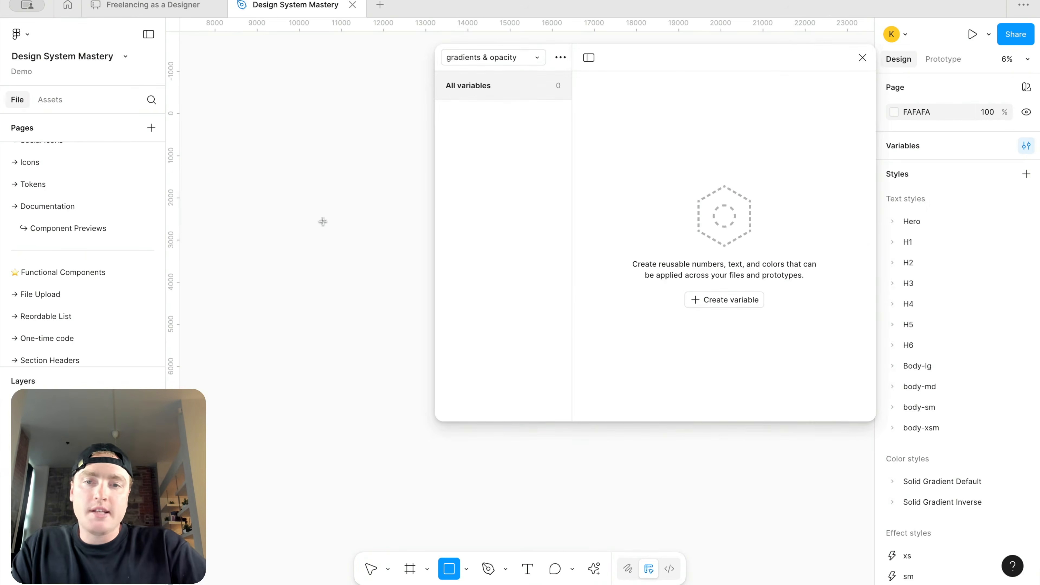
drag(239, 168, 367, 235)
scroll(367, 234, up, 2)
drag(735, 59, 727, 50)
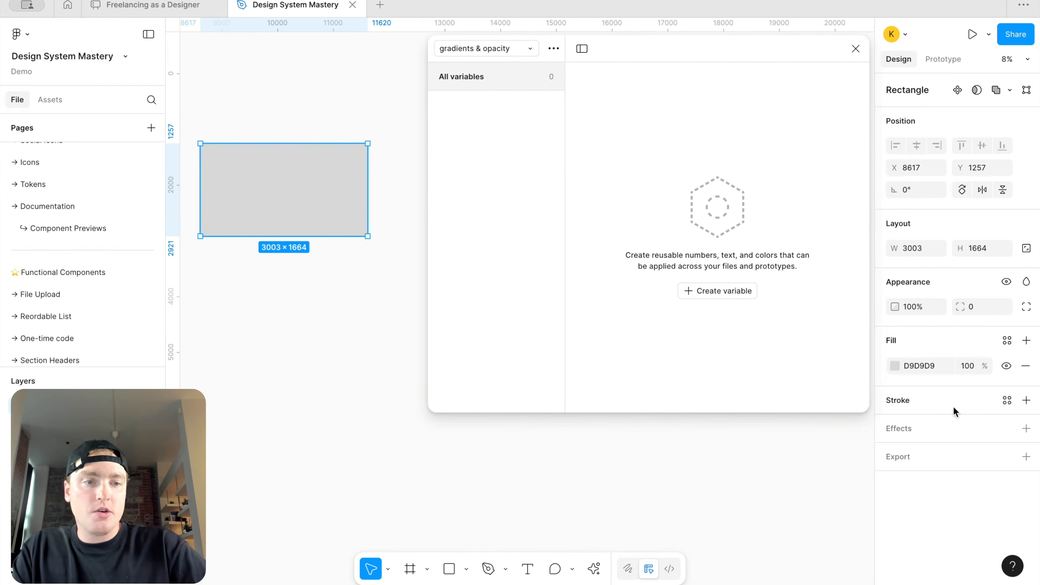
Step: Change the rectangle's fill to a linear gradient and add two more gradient stops at 50% and 75%
click(896, 365)
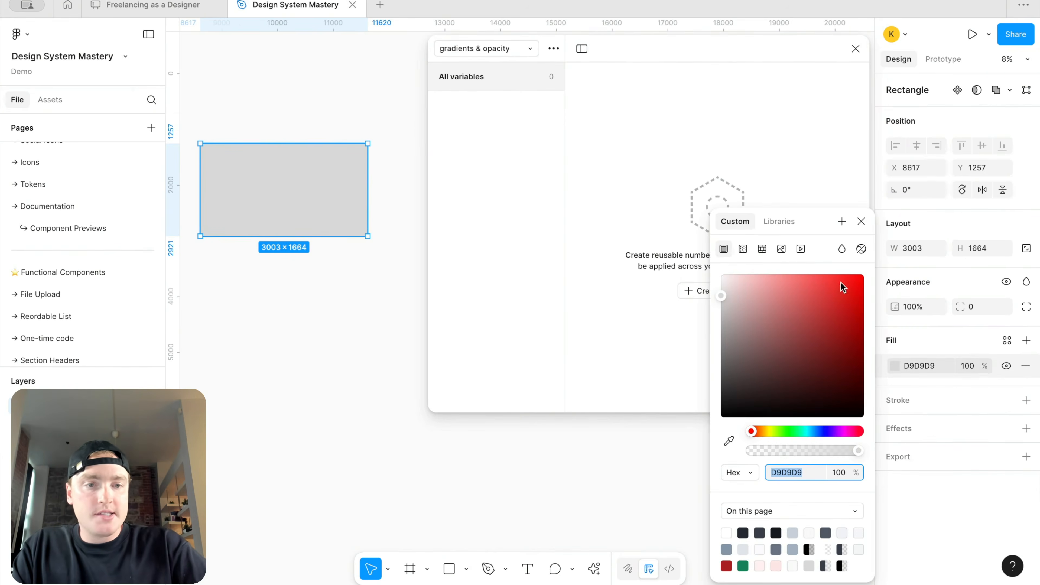
click(744, 249)
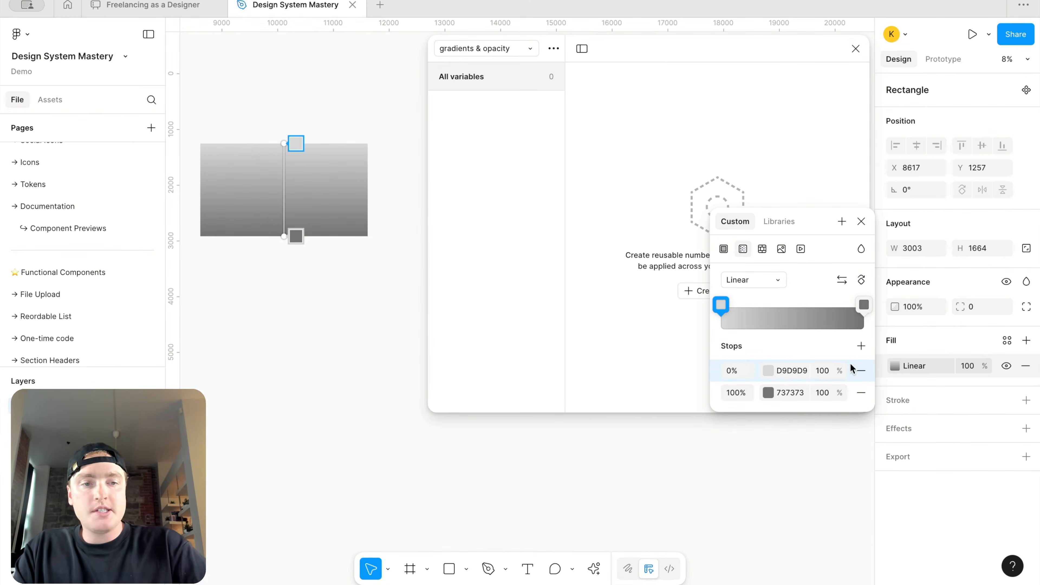
click(861, 346)
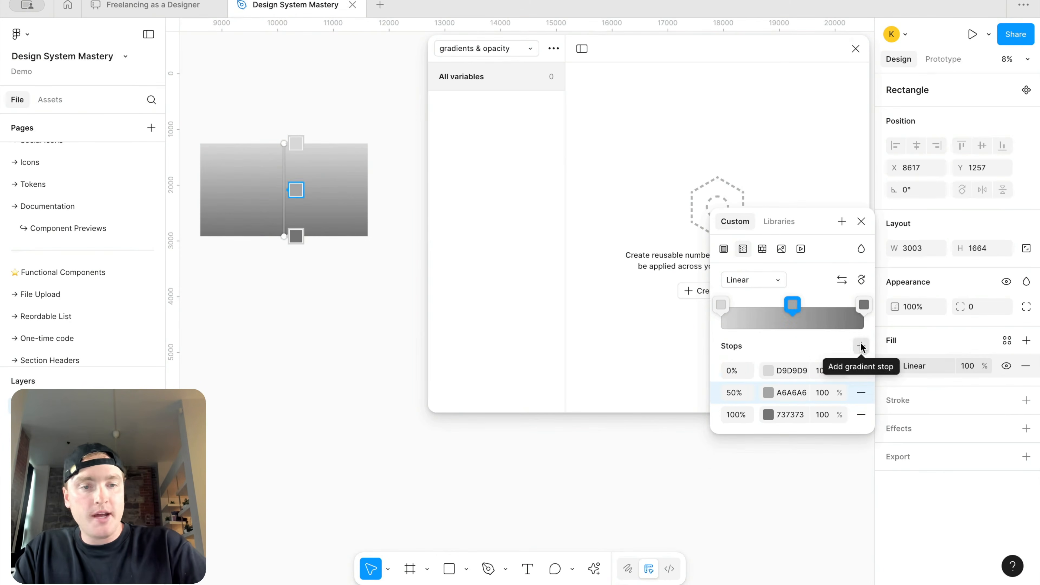
click(861, 346)
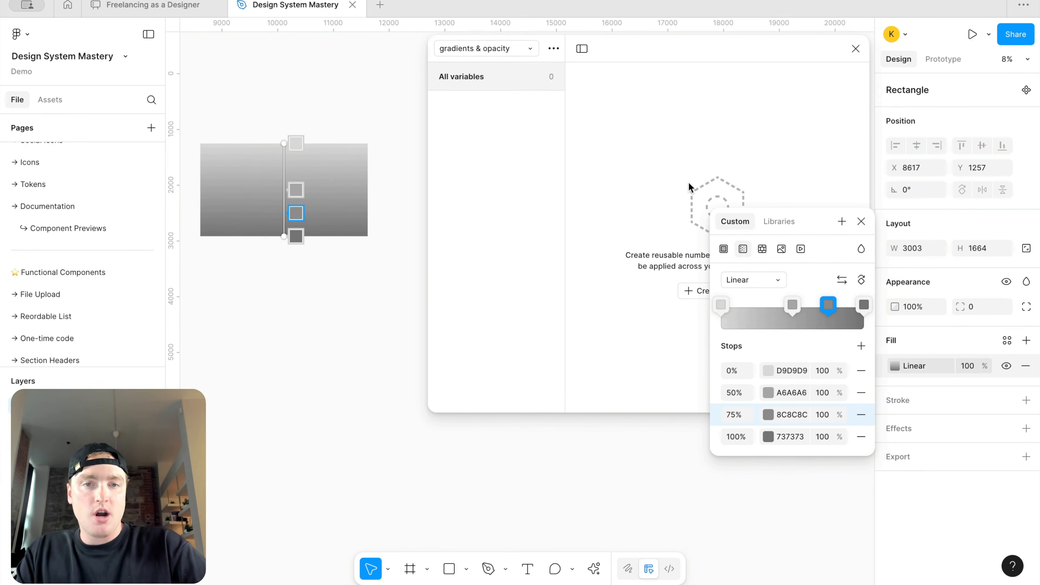
click(681, 178)
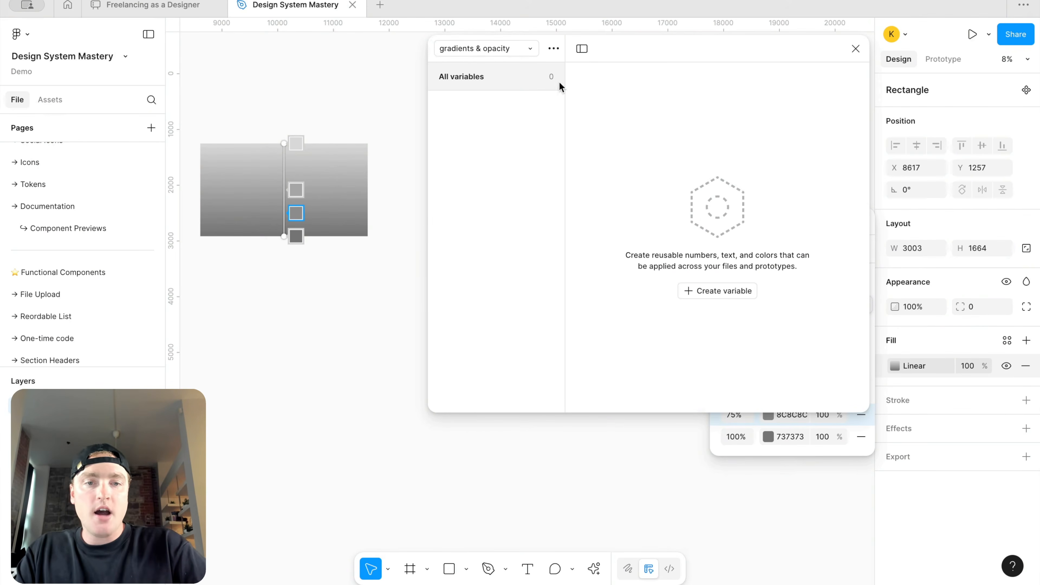
Step: Create a color variable named default/stop in the gradients & opacity collection
click(704, 291)
click(703, 316)
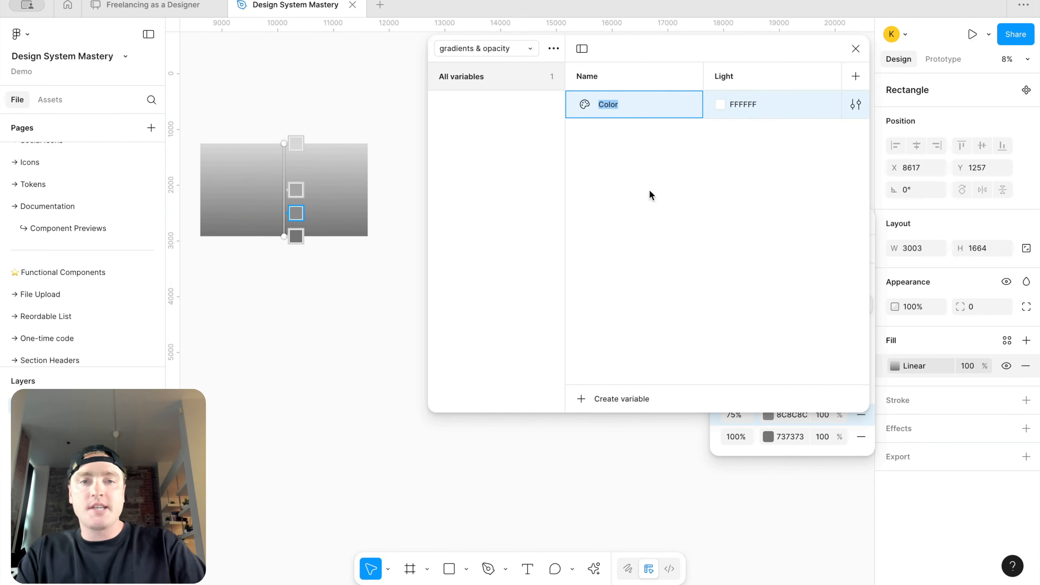
text(default)
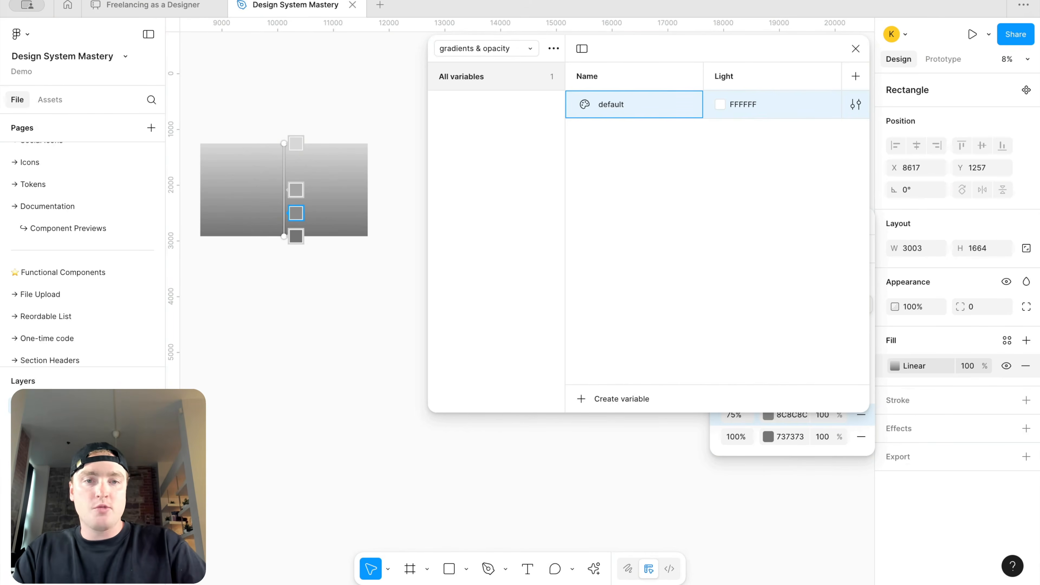
text(/stio)
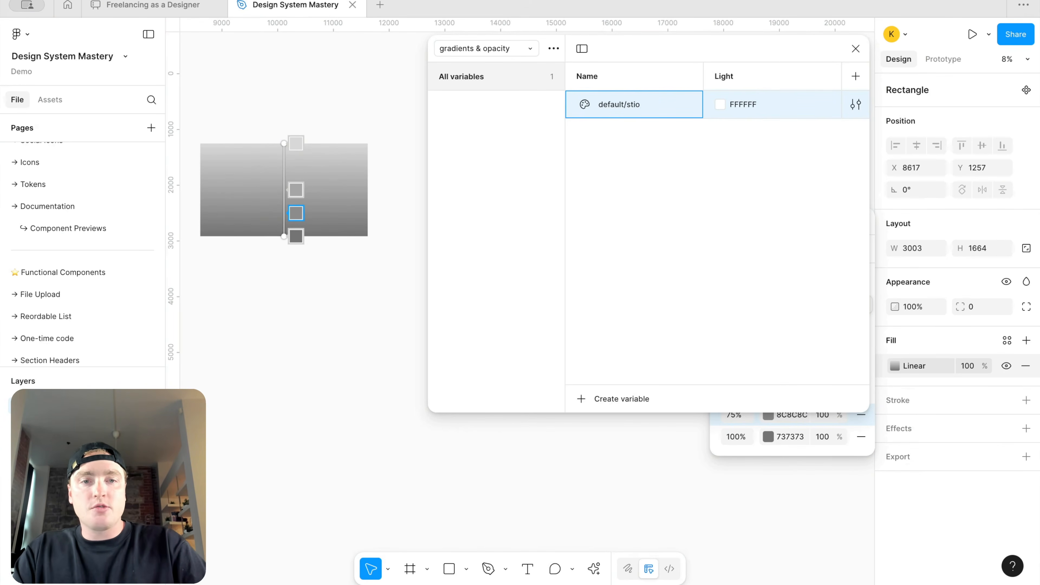
text(op)
key(Return)
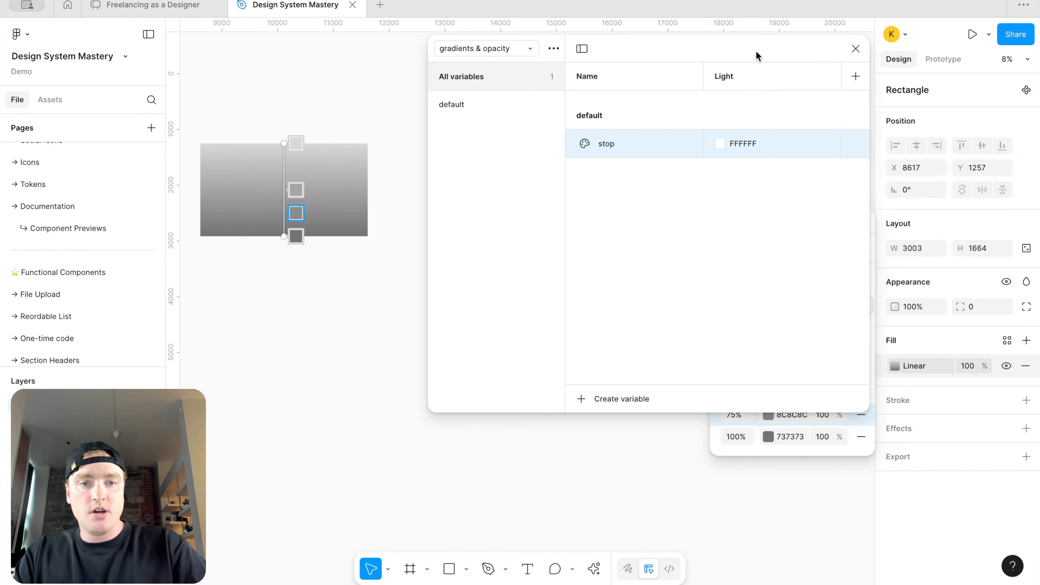
Step: Rename the variable as stop 1
drag(773, 53, 680, 56)
double_click(626, 146)
click(530, 151)
text(1)
key(Return)
Step: Set stop 1's value to the primary/800 library color
right_click(651, 146)
click(689, 155)
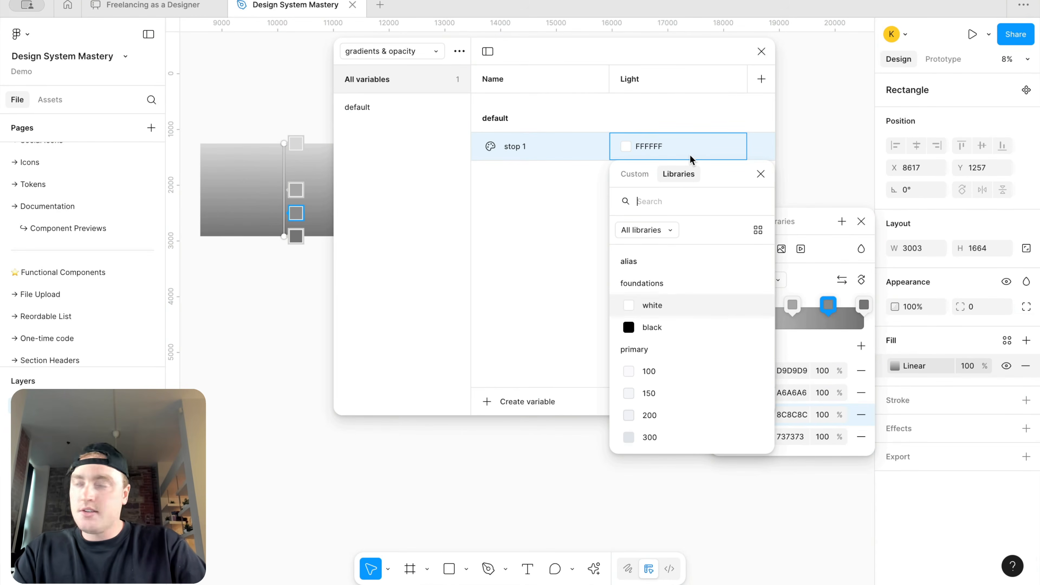
text(prim)
scroll(692, 356, down, 2)
scroll(688, 374, down, 1)
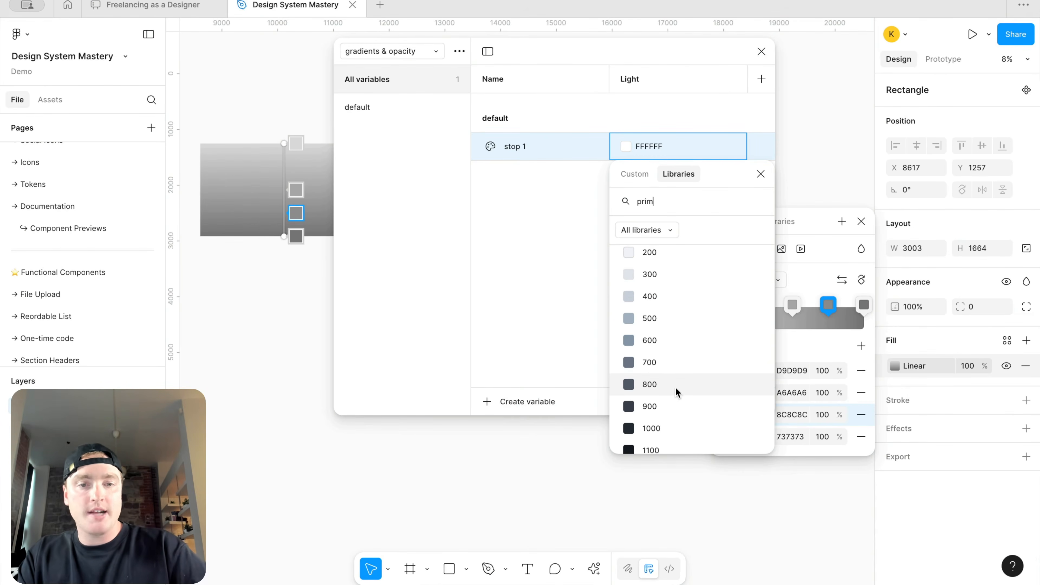
click(676, 387)
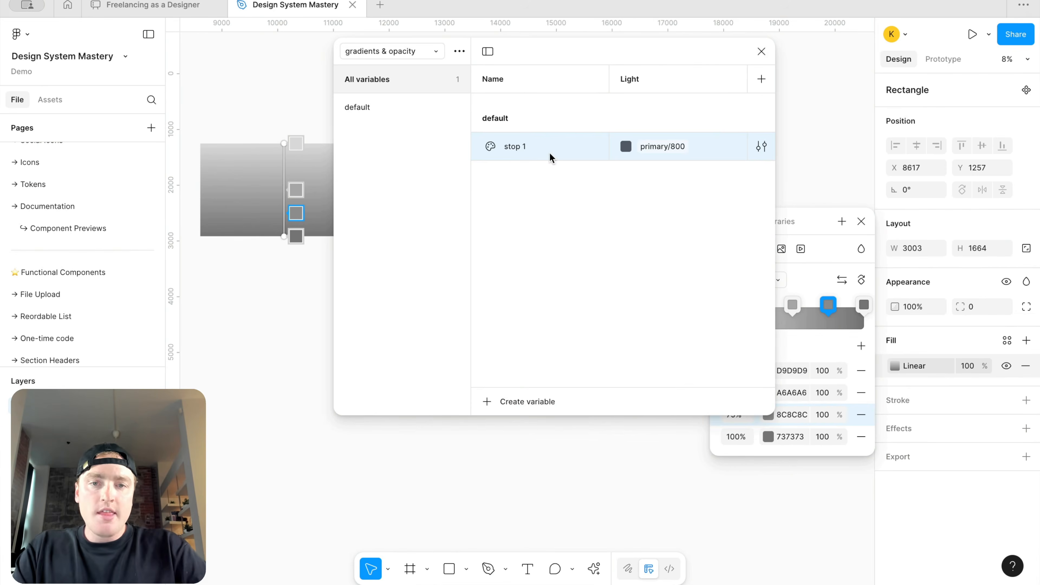
Step: Duplicate the variable into stop 2, stop 3 and stop 4, setting stop 2 to primary/1100
key(ctrl+d)
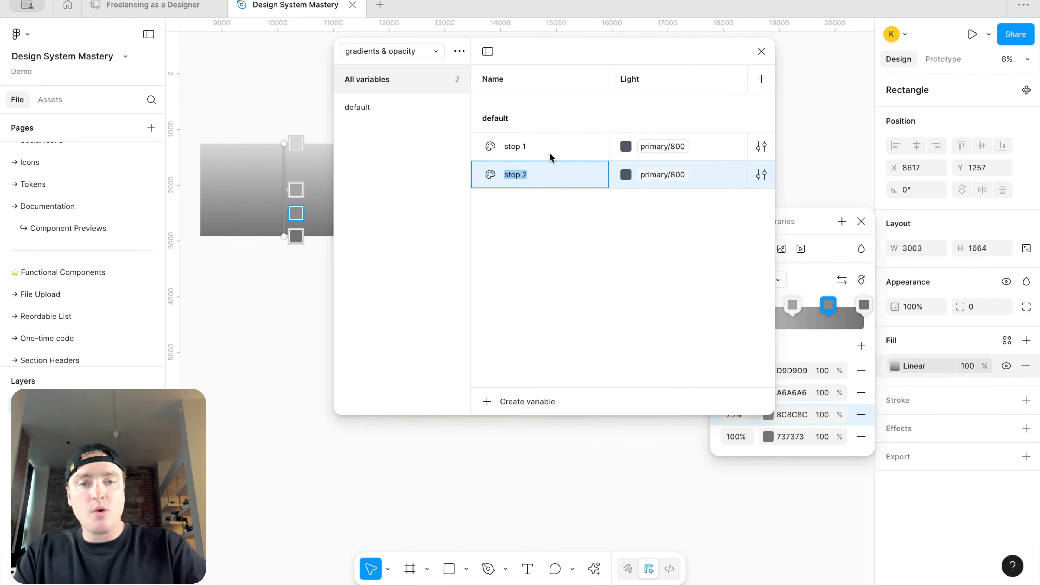
click(651, 175)
click(665, 457)
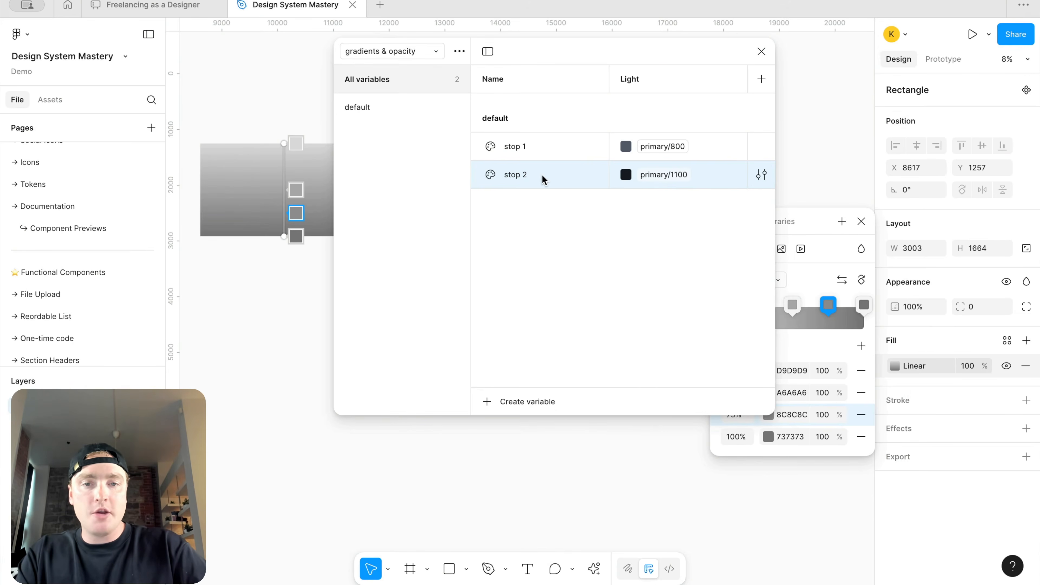
key(ctrl+d)
key(ctrl+d)
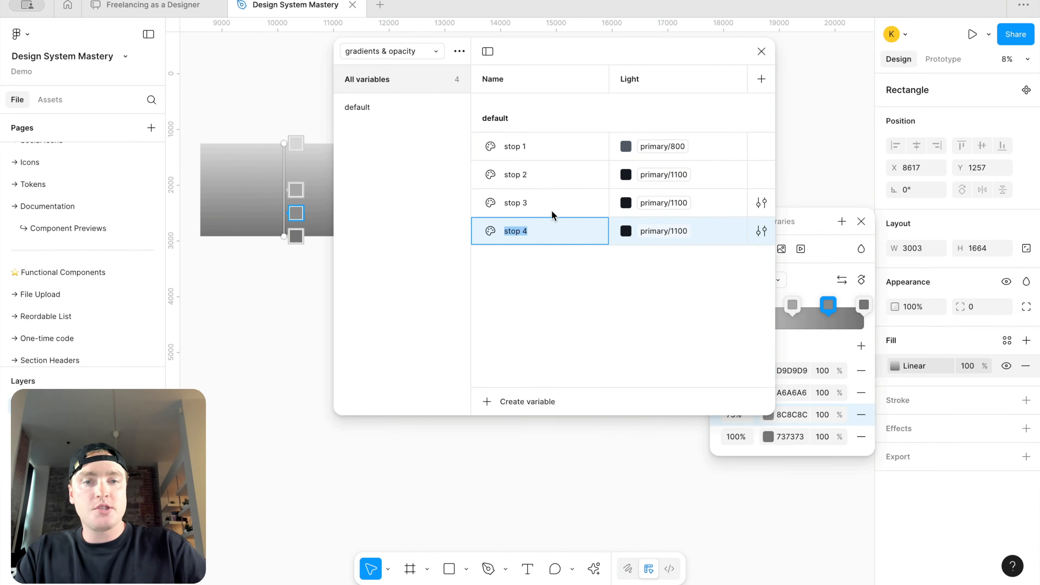
Step: Set stop 1 to primary/500 and stop 2 to primary/600
click(670, 152)
click(670, 151)
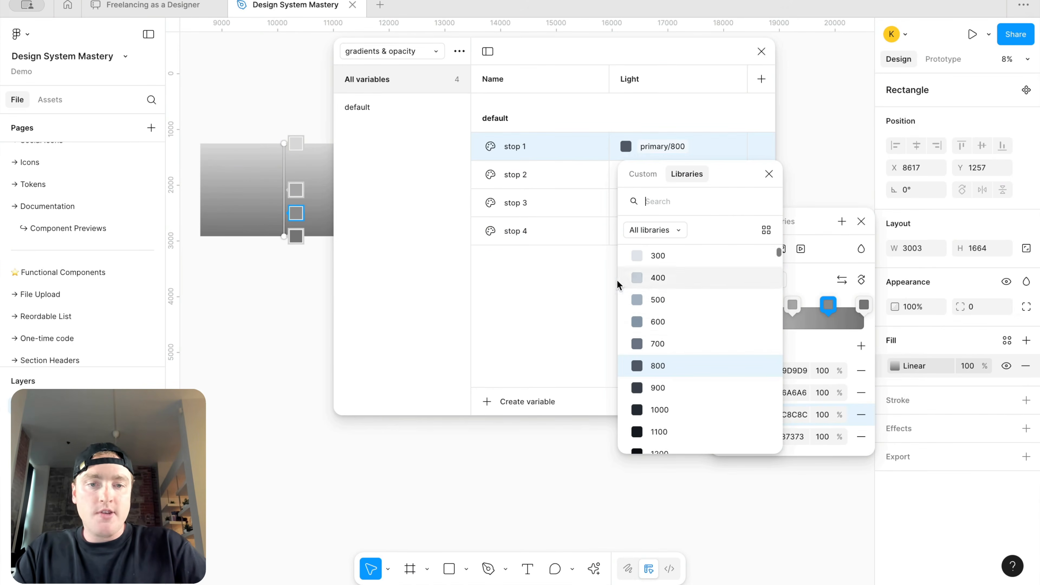
click(658, 306)
click(665, 174)
click(665, 174)
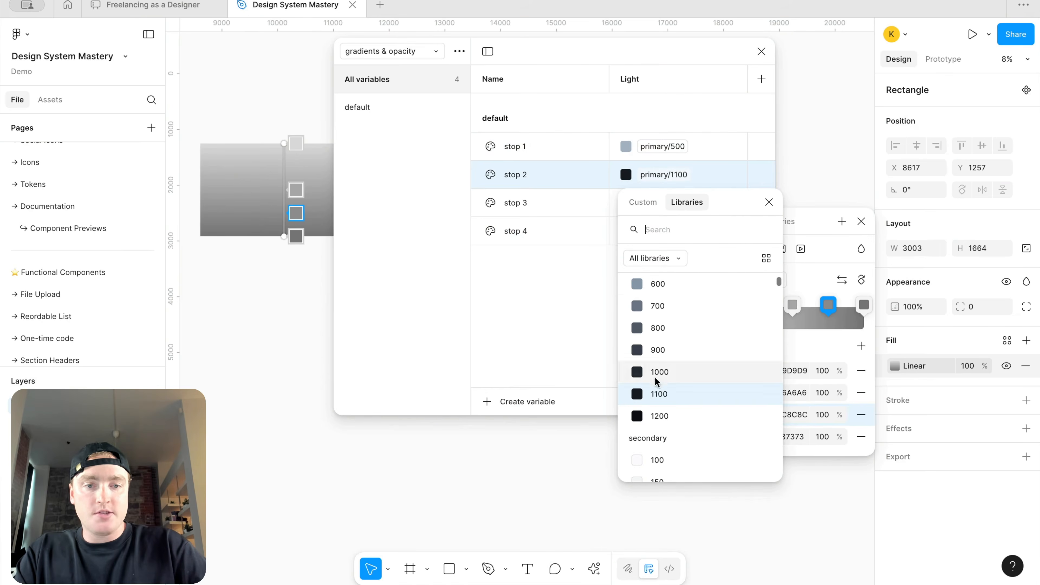
click(664, 291)
Step: Set stop 3's value to primary/800
click(672, 202)
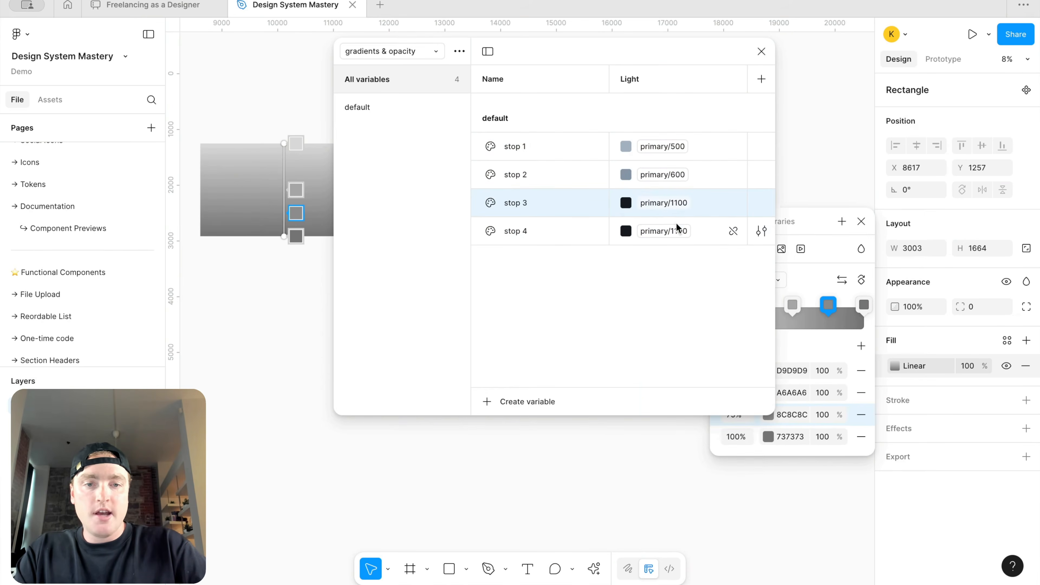
click(671, 203)
click(676, 358)
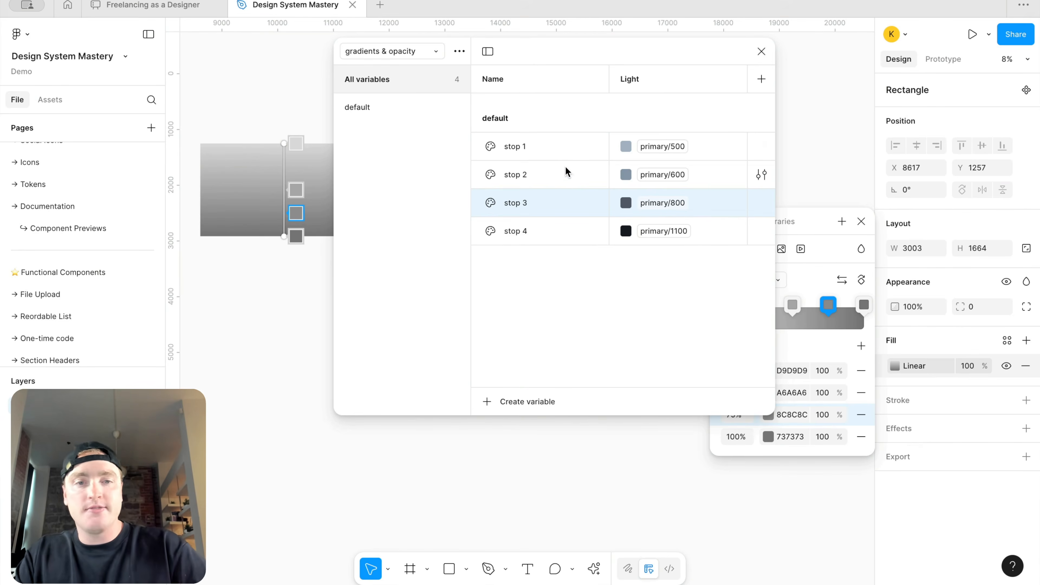
Step: Delete the stop 2 and stop 3 variables
click(561, 174)
shift+click(559, 197)
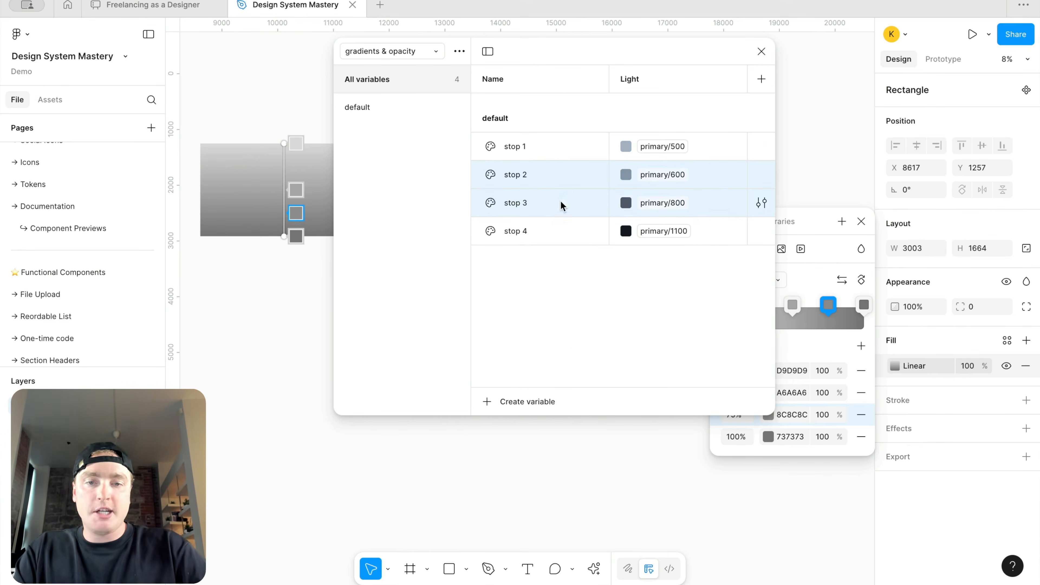
right_click(562, 204)
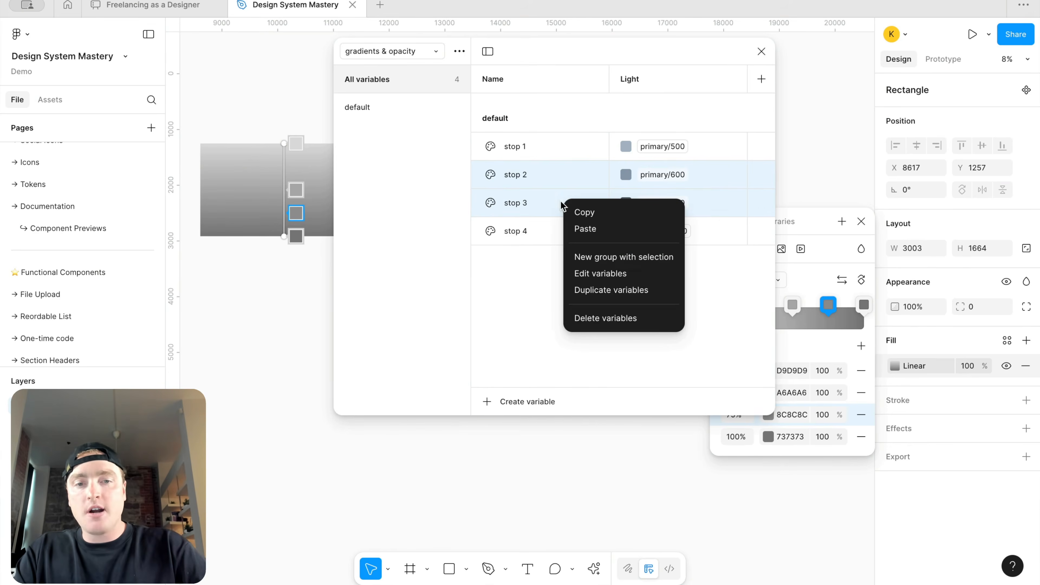
click(594, 319)
Step: Rename stop 4 as stop 41
double_click(537, 176)
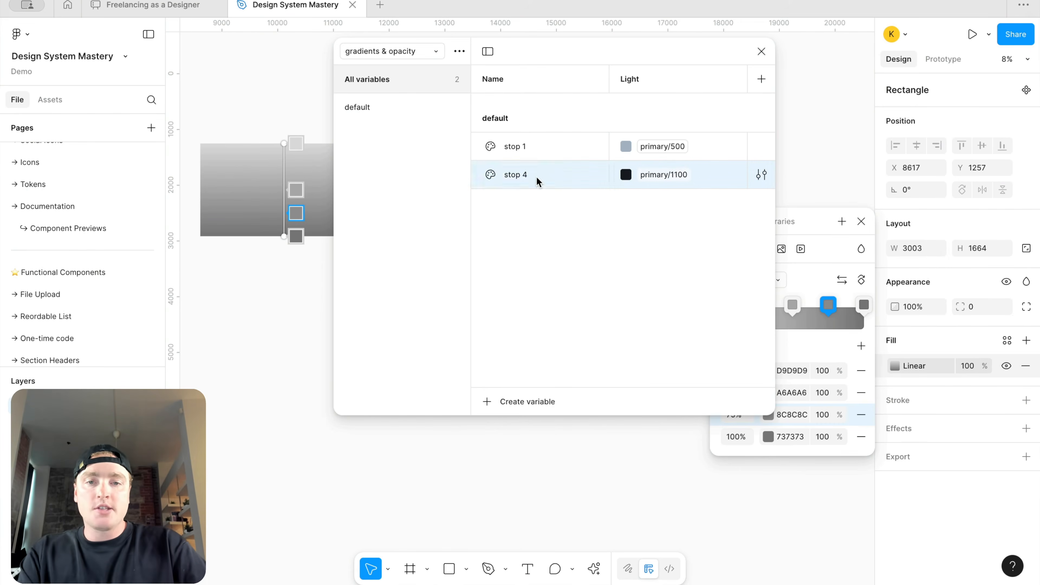
key(Right)
text(1)
key(Return)
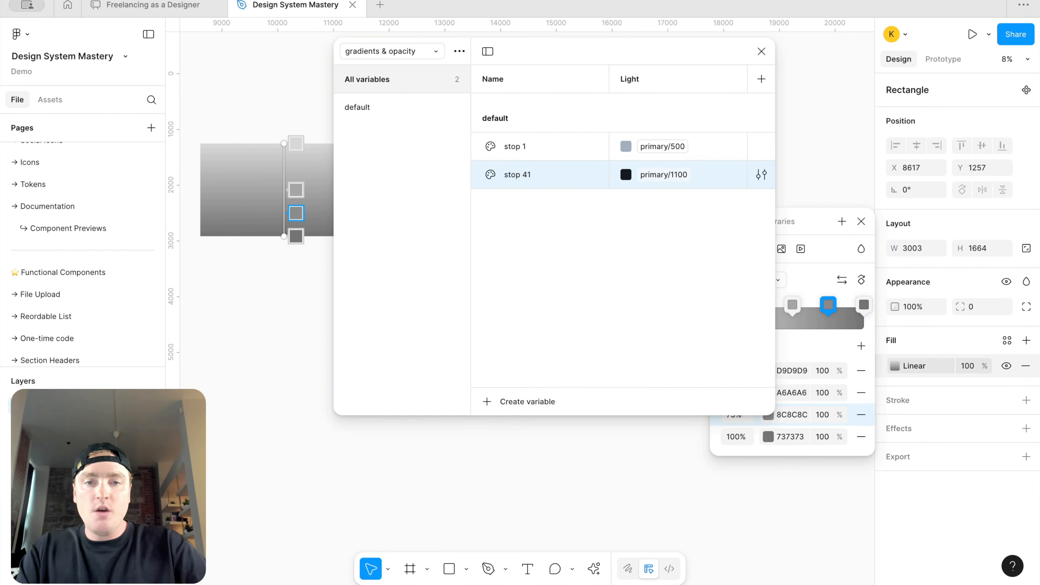
Step: Rename the second variable as stop 2
double_click(550, 178)
key(BackSpace)
key(BackSpace)
text(2)
key(Return)
Step: Set stop 1's value to primary/800
click(663, 154)
click(663, 155)
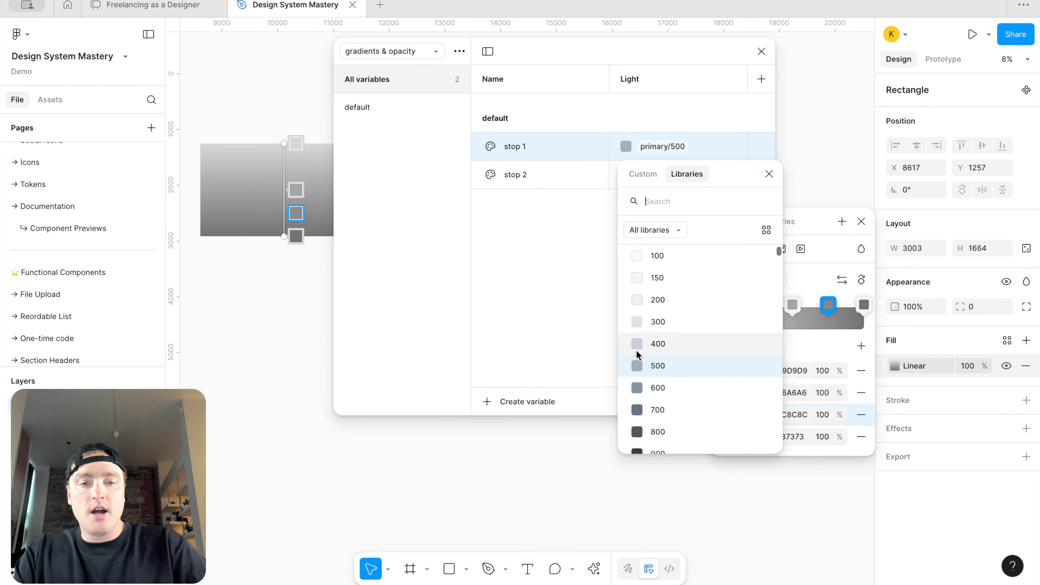
click(670, 410)
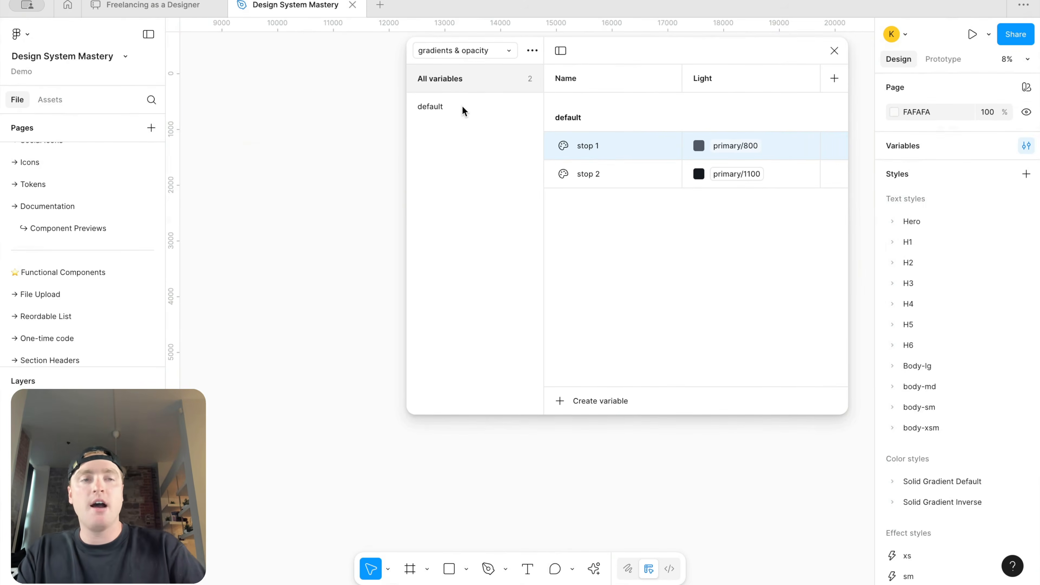
Step: Duplicate the default group and rename the copy inverse
click(454, 104)
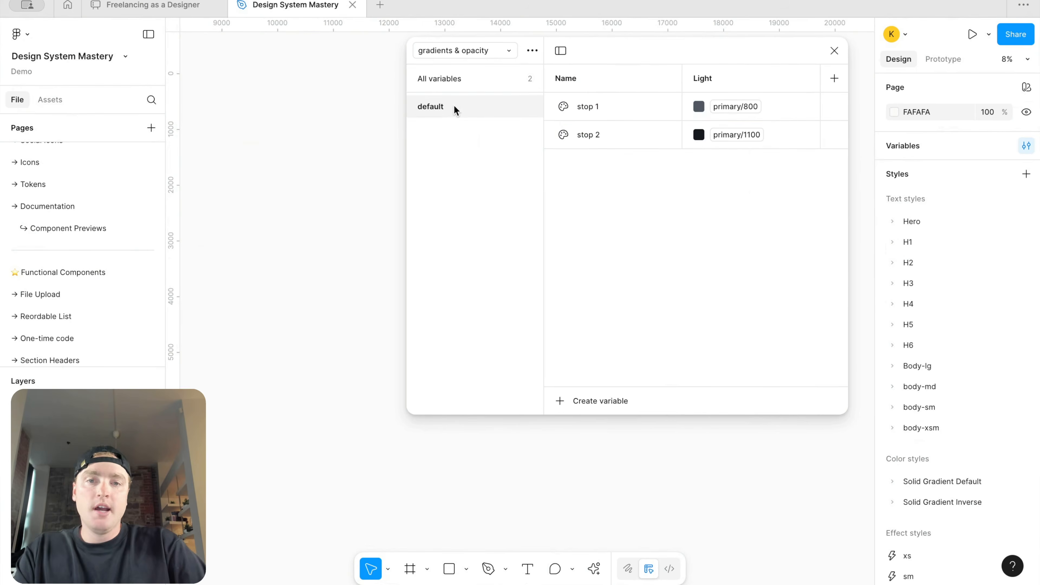
right_click(454, 104)
click(490, 133)
double_click(448, 131)
text(inverse)
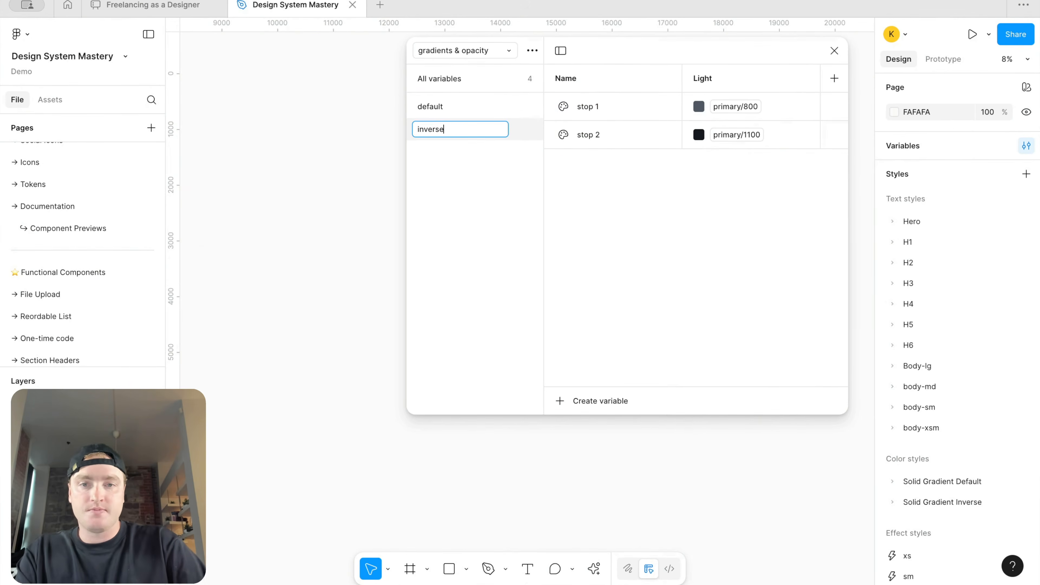
key(Return)
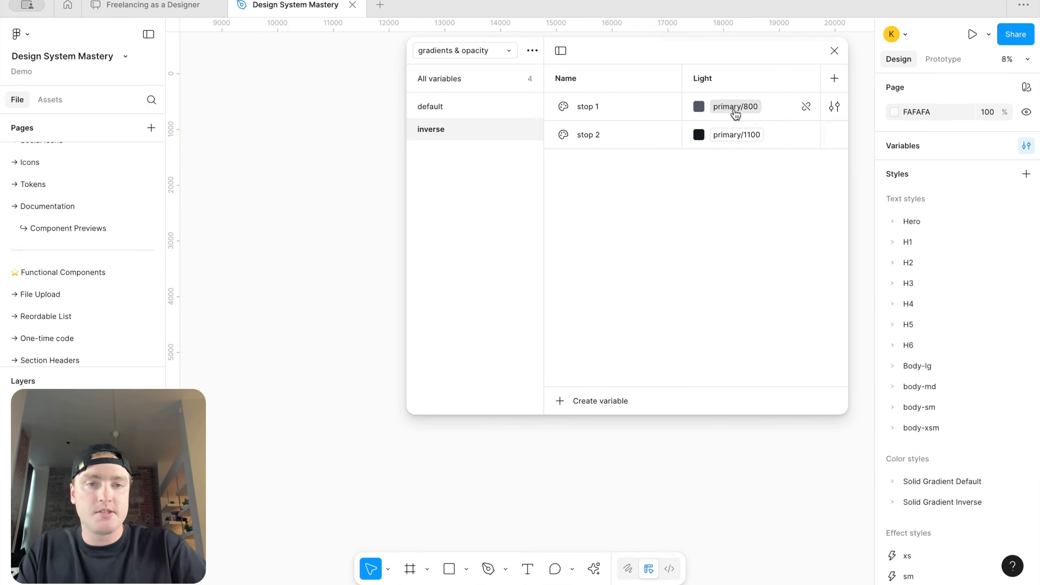
Step: In the inverse group, set stop 1's value to foundations/white
mouse_move(753, 107)
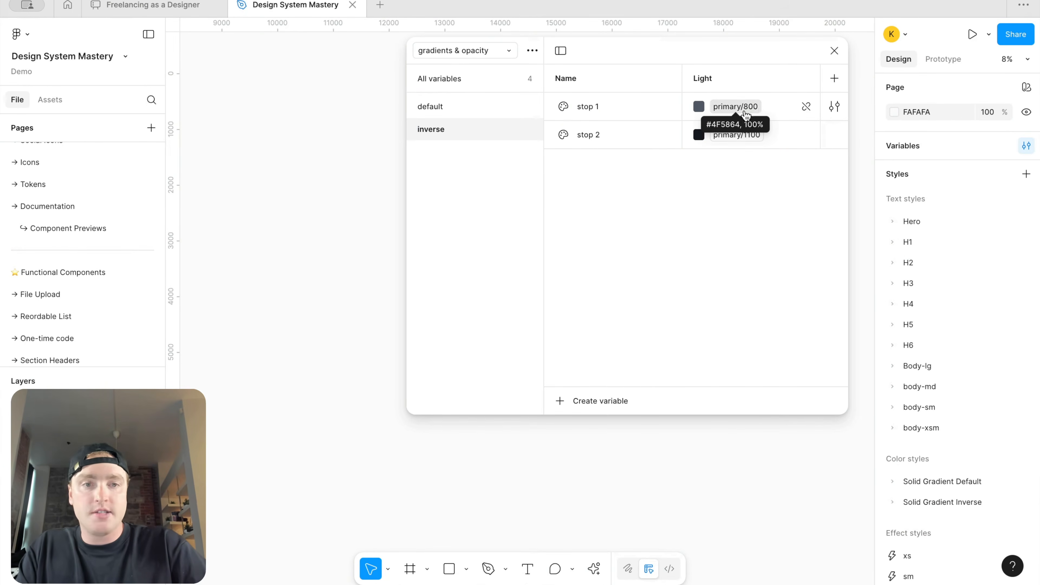
click(747, 107)
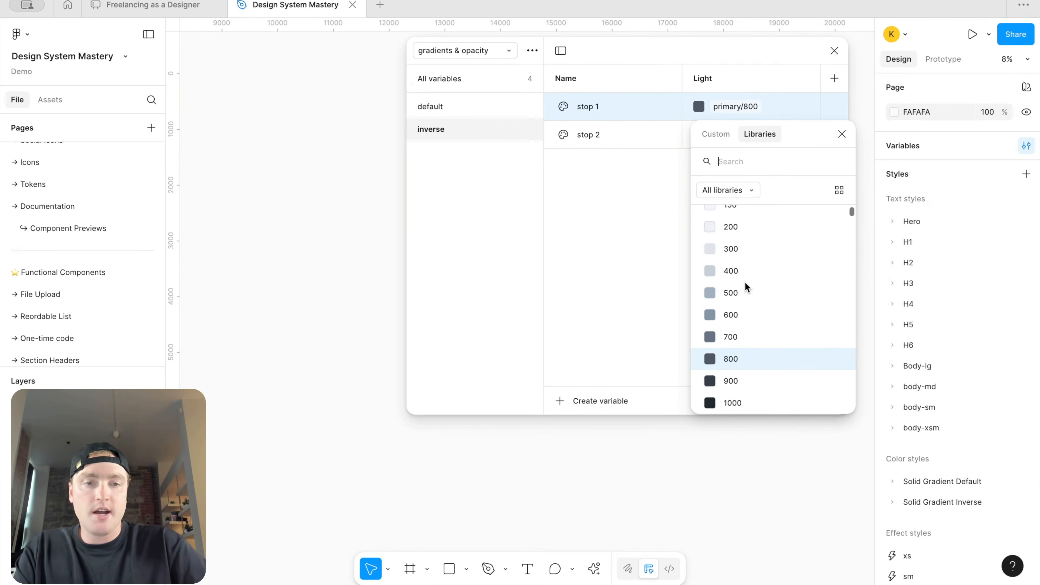
text(found)
click(739, 245)
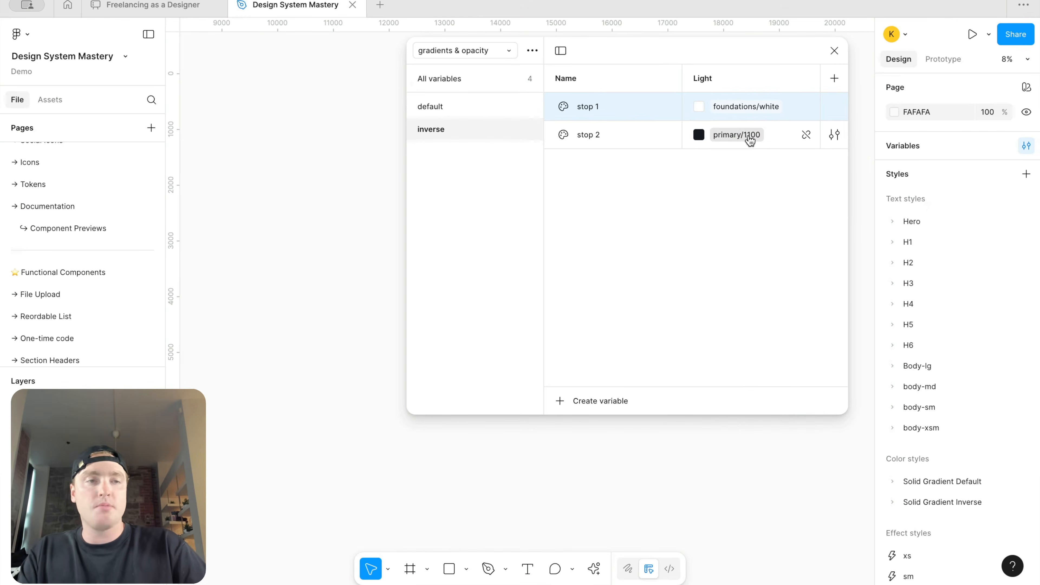
Step: In the inverse group, set stop 2's value to primary/300
mouse_move(750, 141)
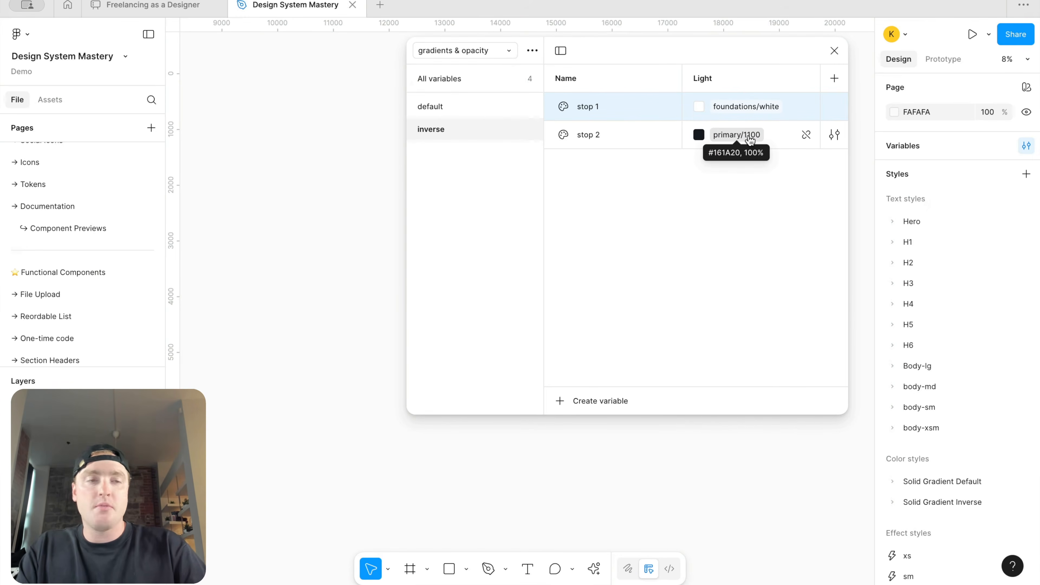
click(751, 140)
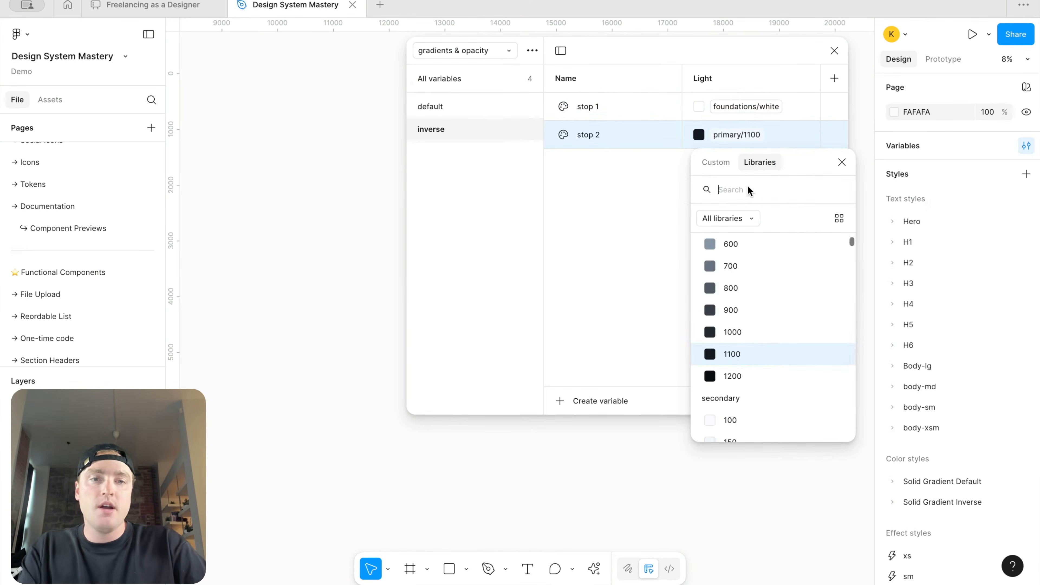
text(pri)
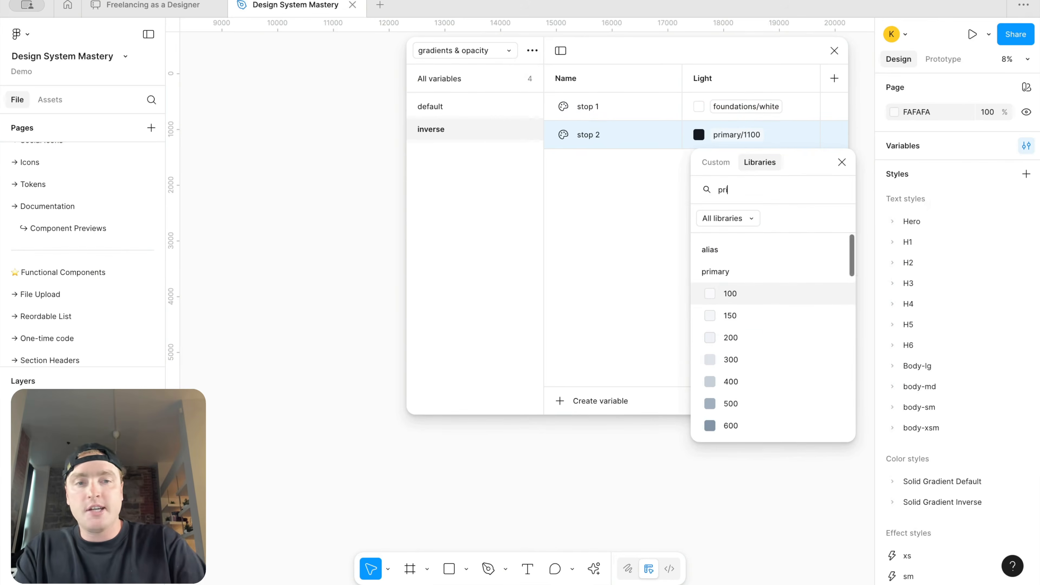
click(726, 359)
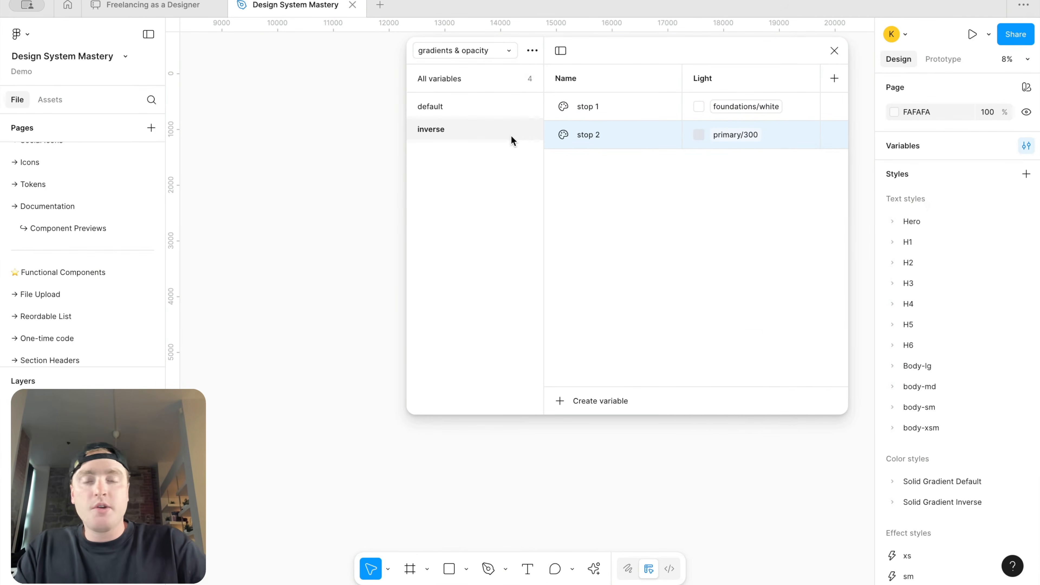
Step: Compare the stop values in the default and inverse groups
click(488, 108)
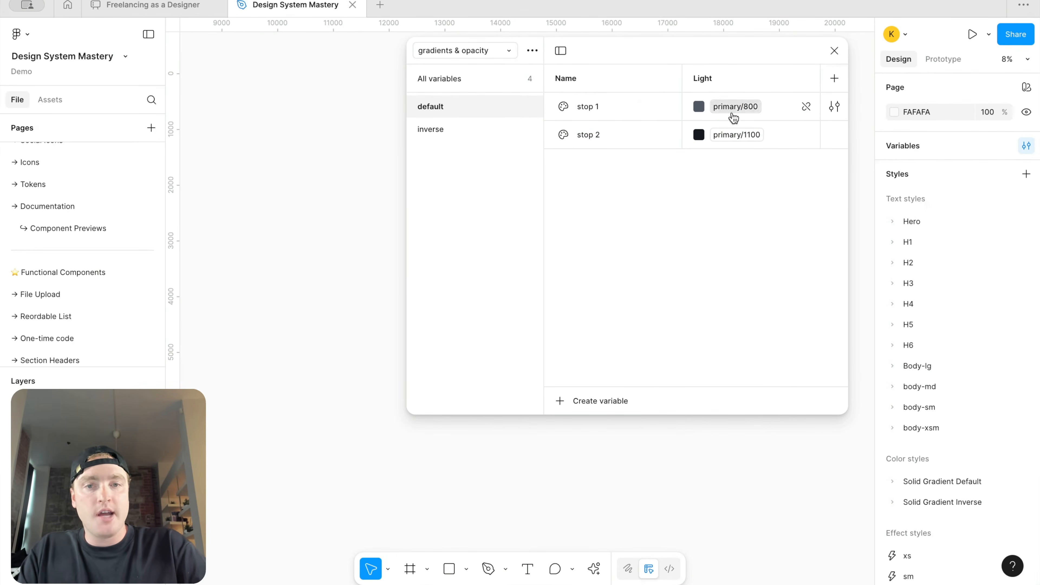
click(468, 126)
click(463, 108)
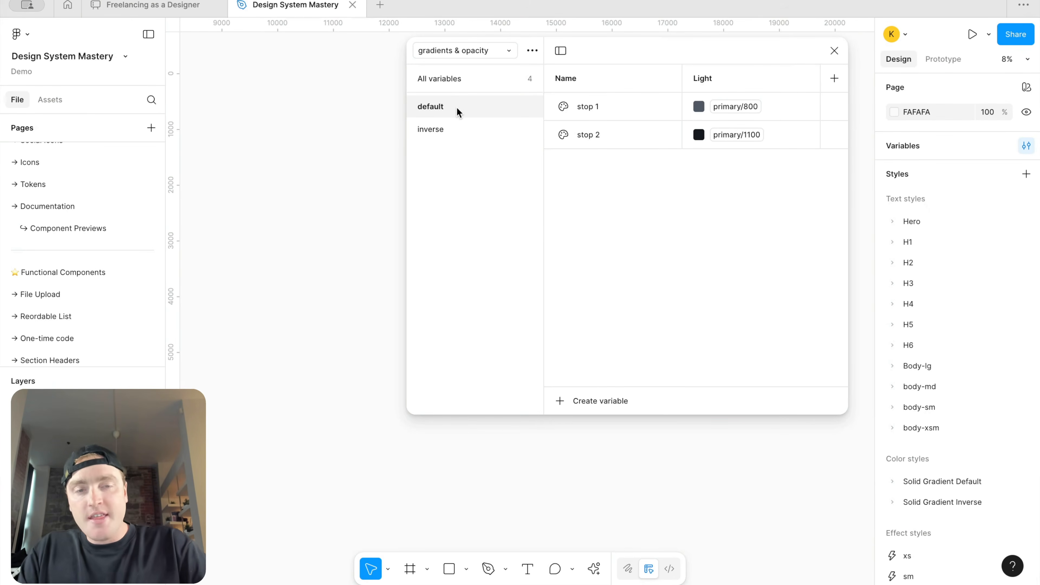
click(457, 124)
click(457, 109)
click(452, 135)
click(459, 110)
click(458, 129)
click(462, 103)
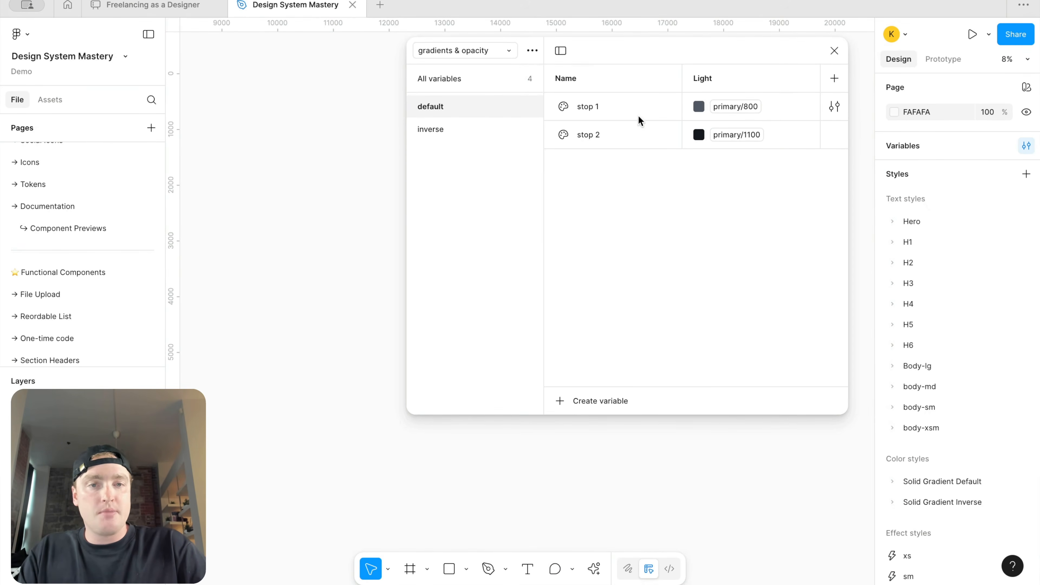
click(508, 120)
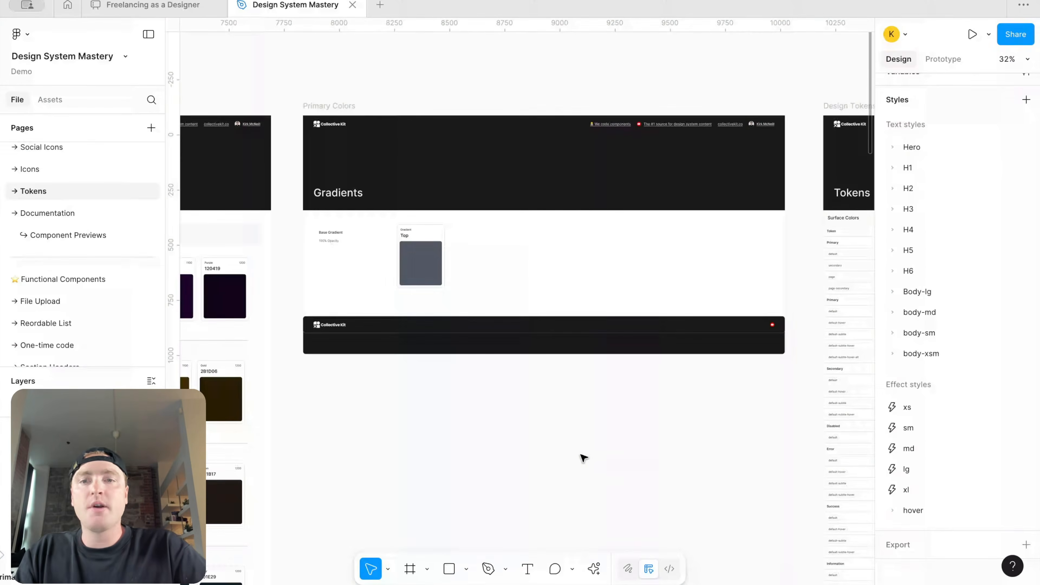
Step: Change the Top gradient swatch's fill on the Gradients frame to a linear gradient
scroll(584, 458, down, 5)
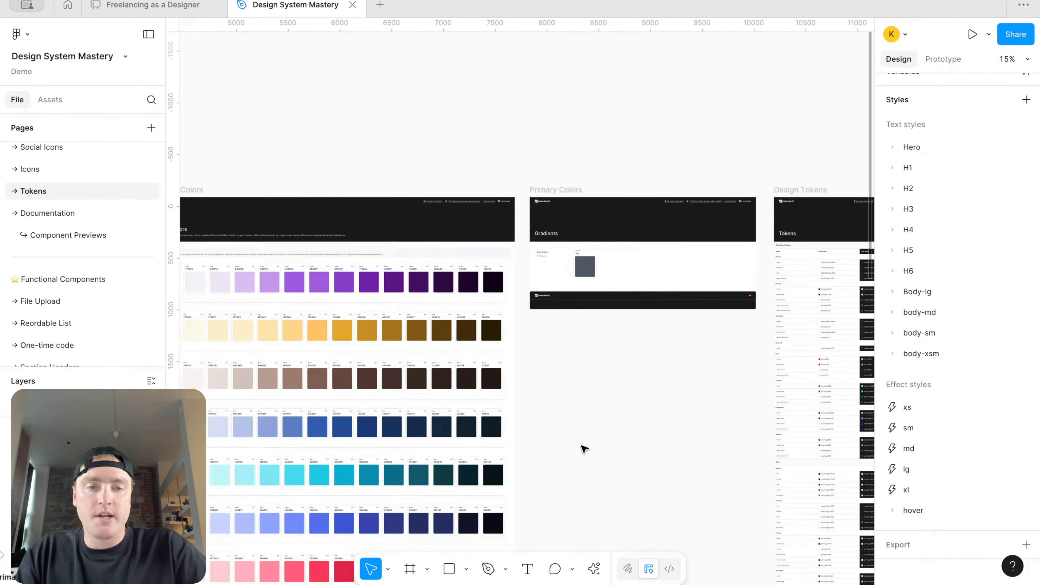
scroll(548, 452, up, 1)
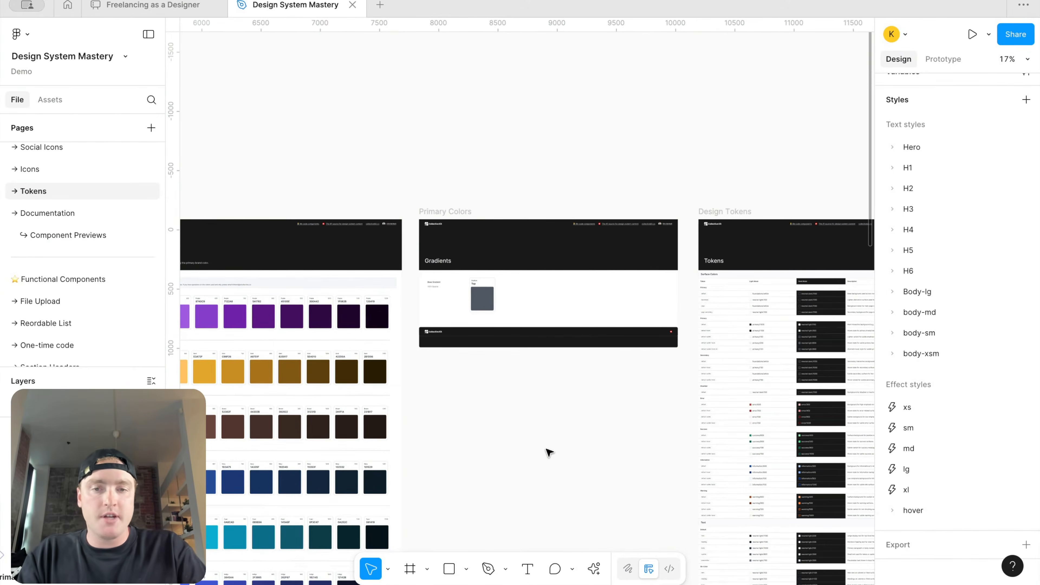
scroll(530, 312, up, 4)
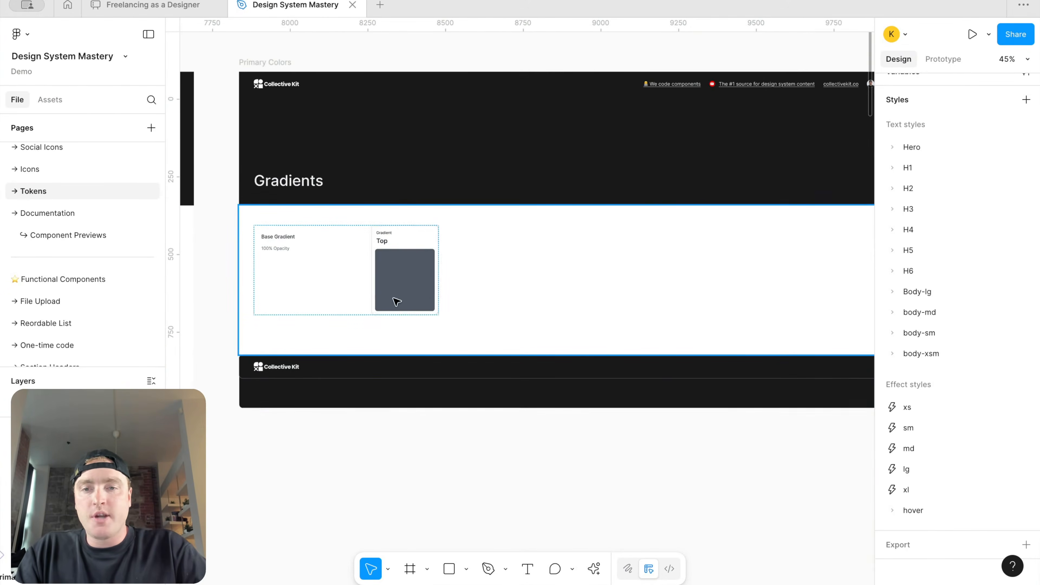
scroll(447, 255, up, 2)
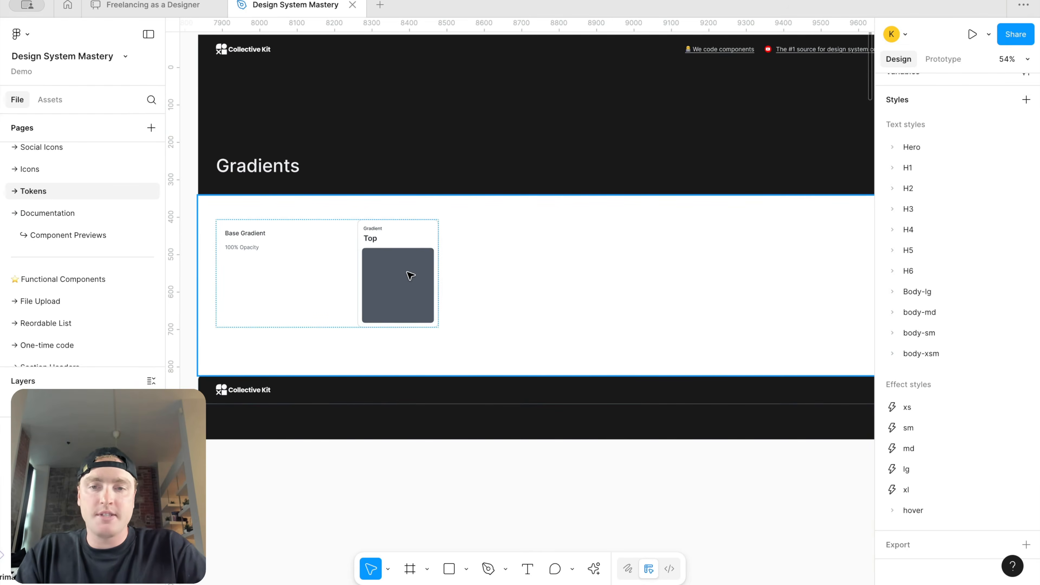
scroll(406, 262, up, 3)
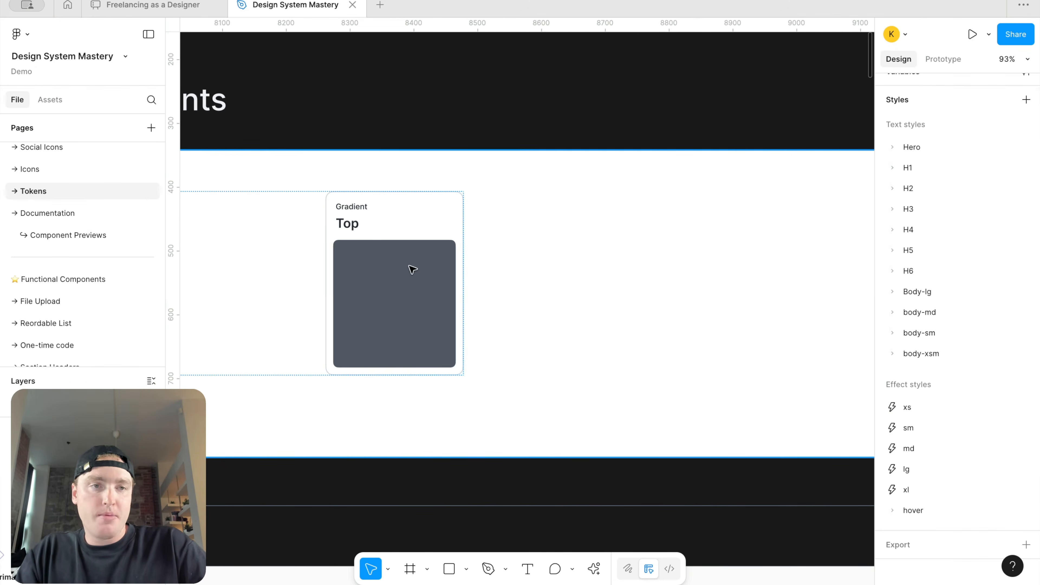
click(412, 288)
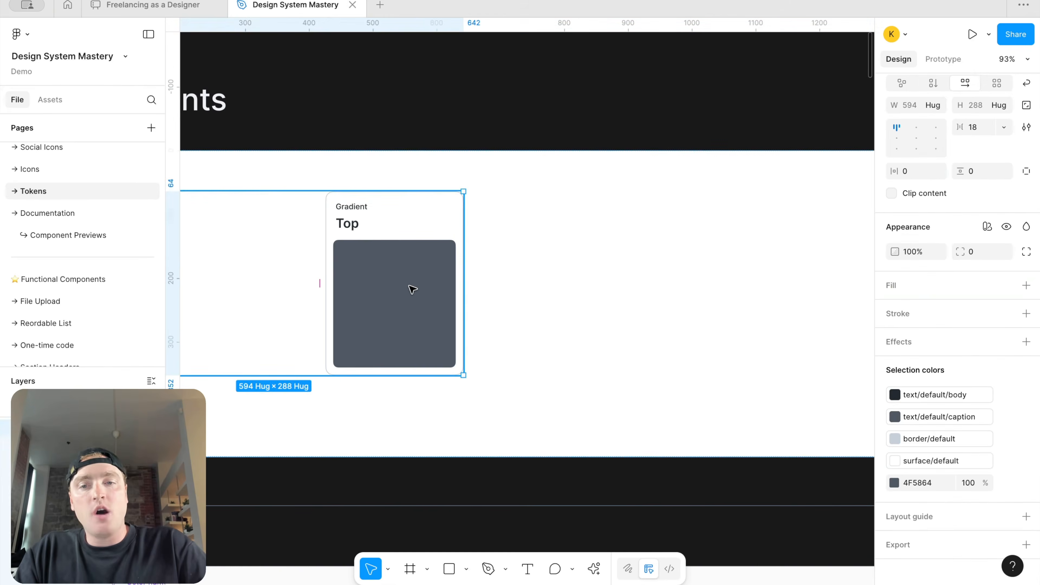
click(412, 289)
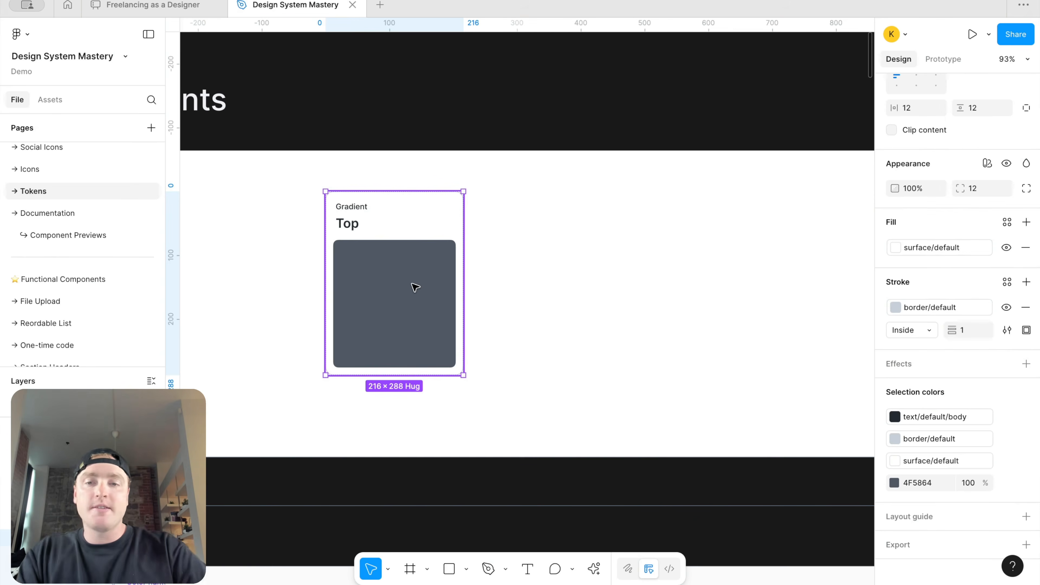
click(414, 287)
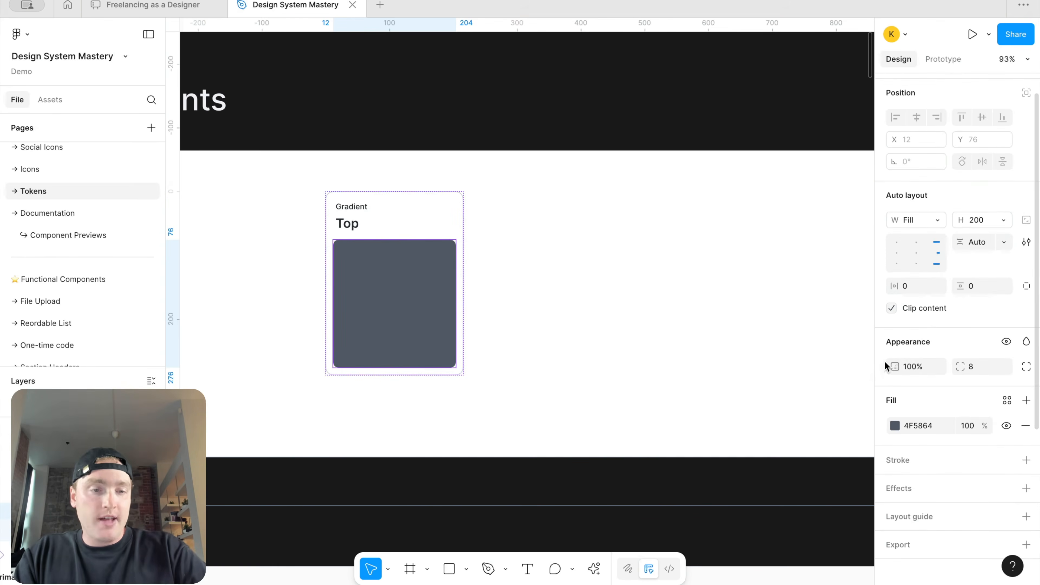
click(1007, 400)
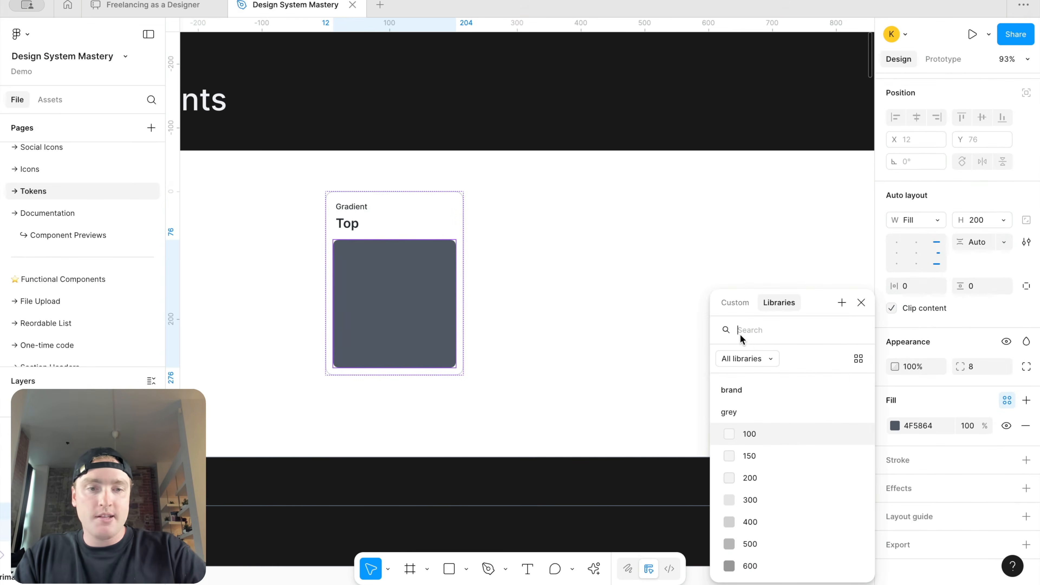
click(740, 307)
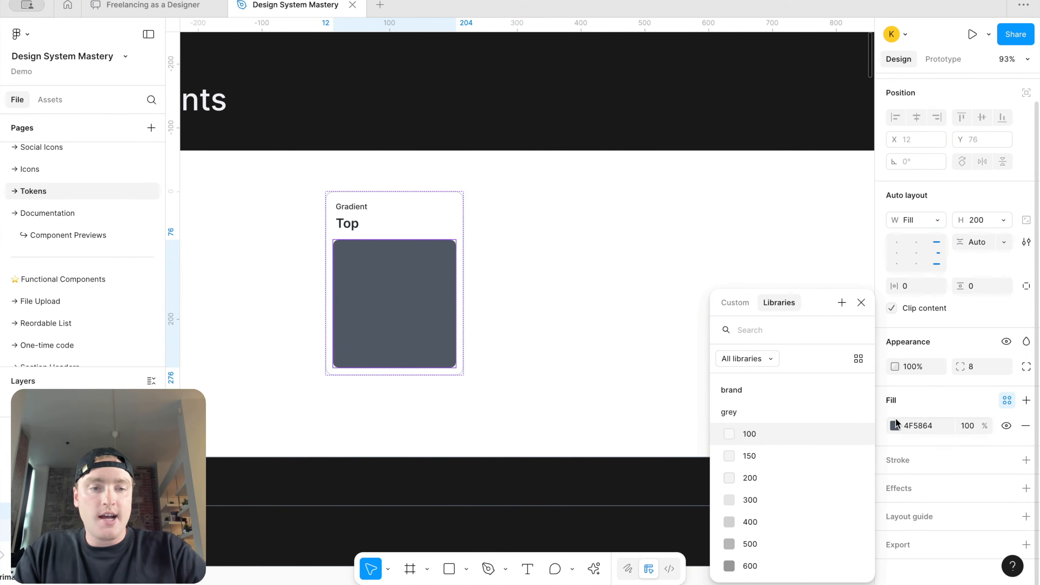
click(743, 248)
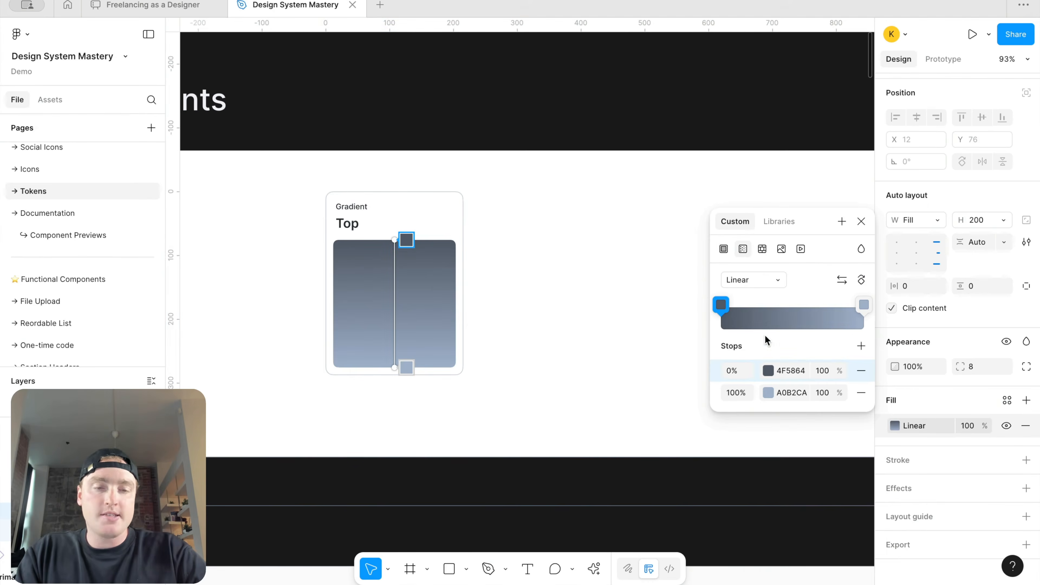
Step: Bind the gradient's first stop to the default/stop 1 variable
click(768, 370)
click(614, 249)
text(def)
click(606, 381)
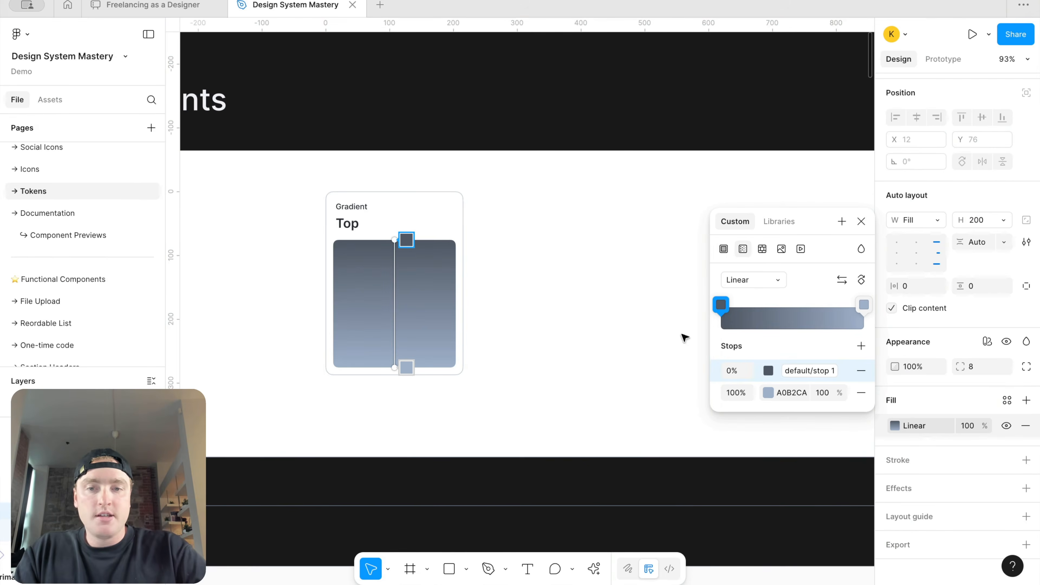
Step: Bind the gradient's second stop to the default/stop 2 variable and close the fill editor
click(769, 393)
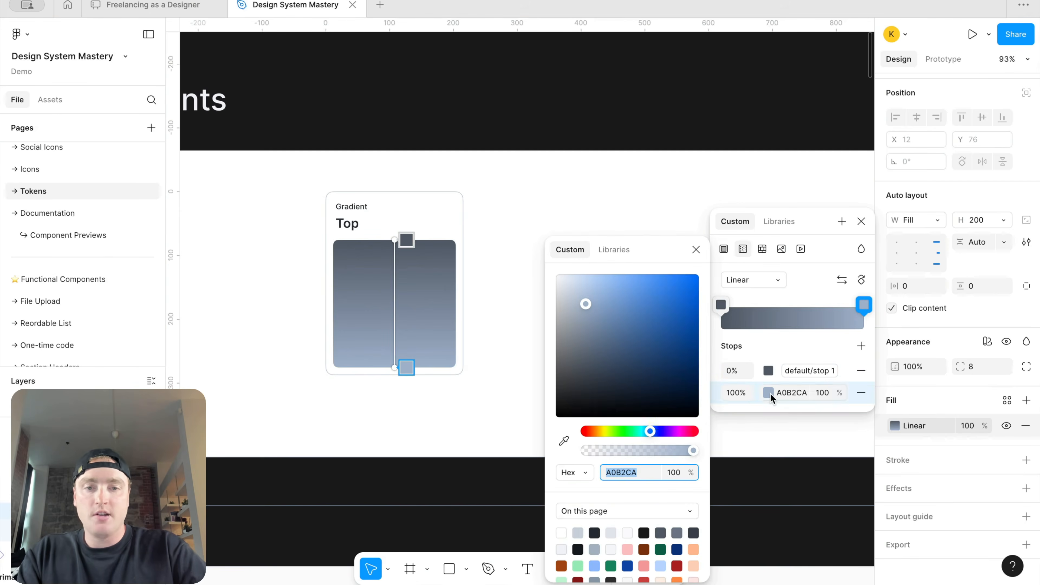
click(621, 250)
text(def)
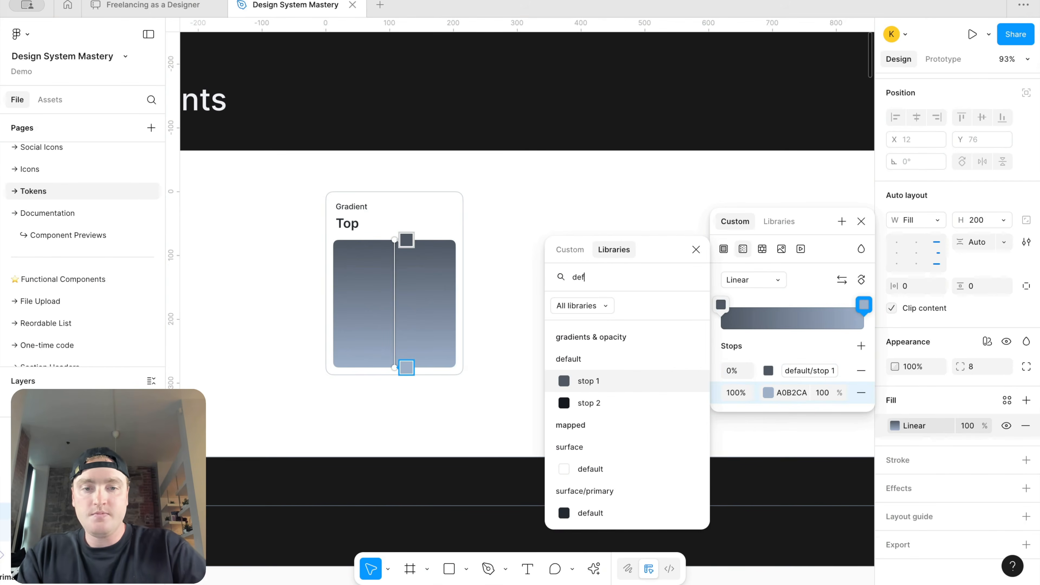
click(588, 403)
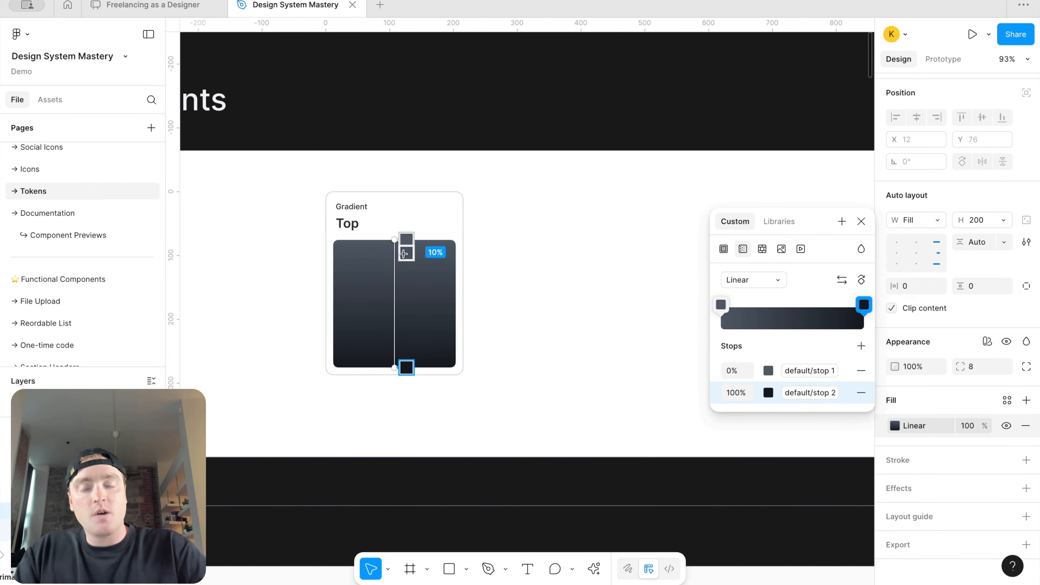
click(861, 223)
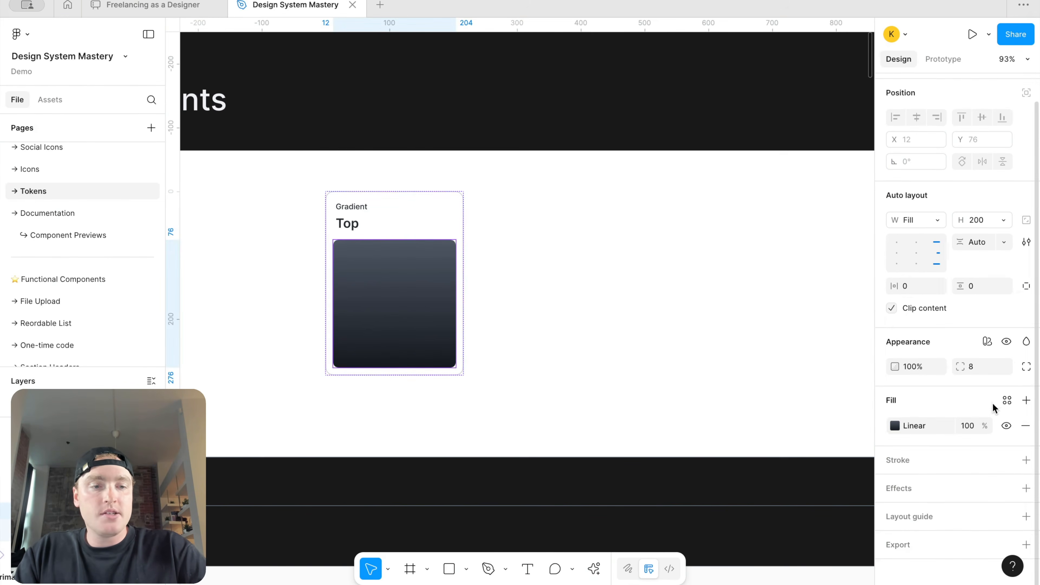
Step: Create a color style from the swatch's fill named Solid Default Gradient/Top
click(1007, 401)
click(842, 303)
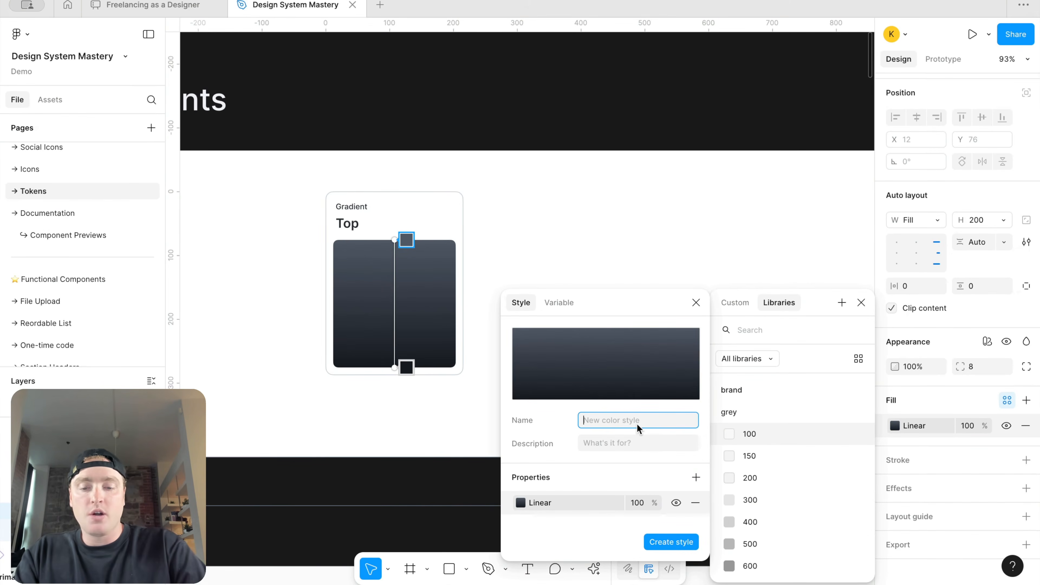
text(Solid Default Gradient)
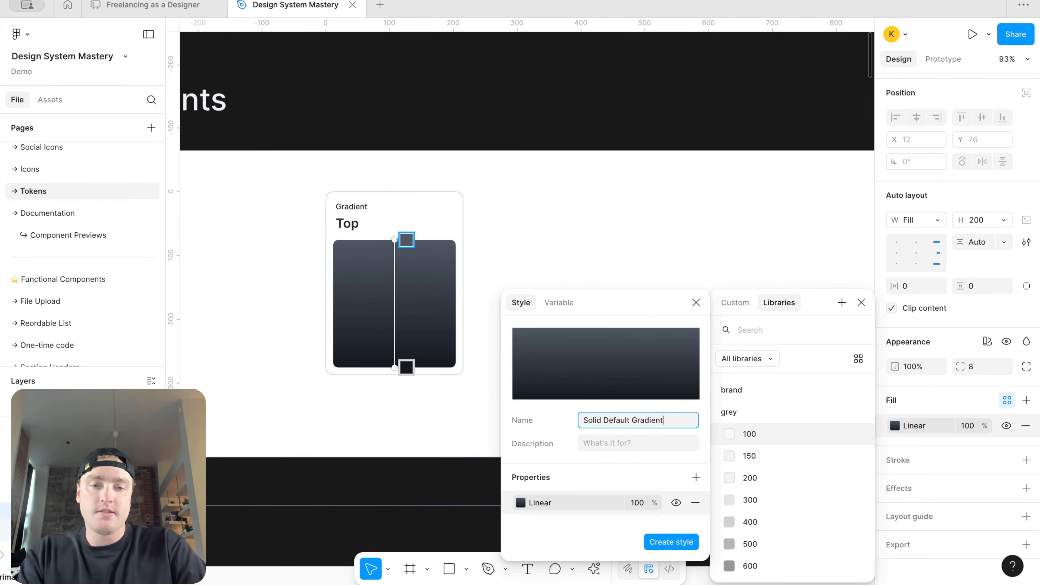
text(/Top)
key(ctrl+a)
key(BackSpace)
Step: Check the new color style in the styles list and select the Top gradient card
scroll(714, 225, down, 5)
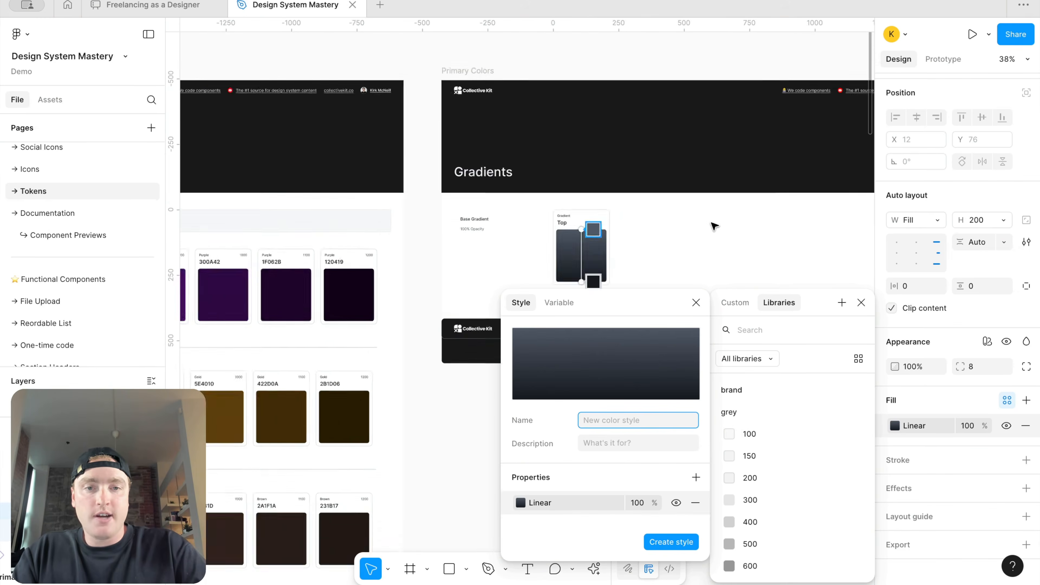
scroll(714, 226, up, 2)
scroll(713, 226, right, 2)
click(737, 107)
click(737, 107)
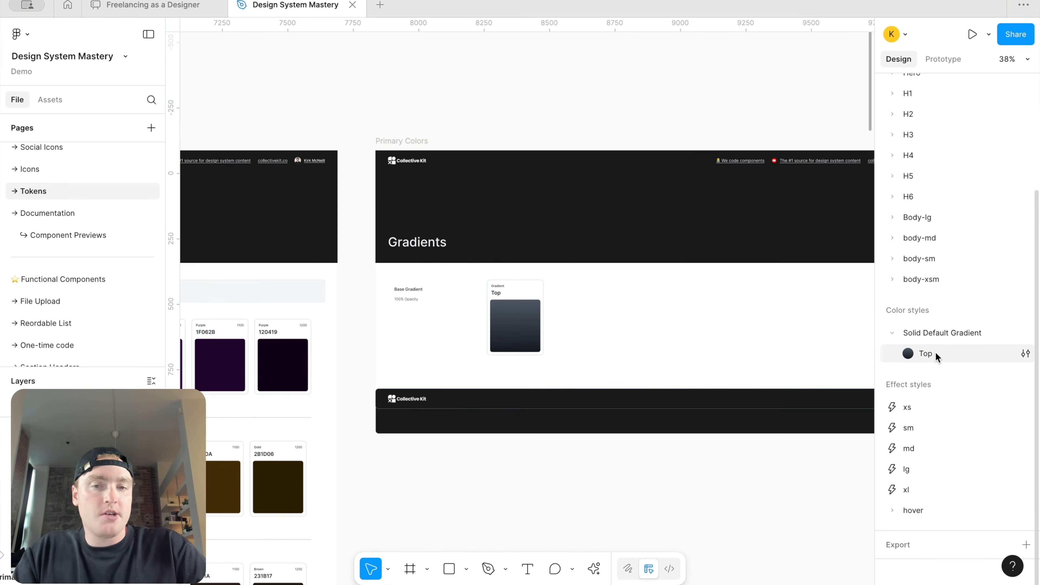
scroll(561, 319, up, 3)
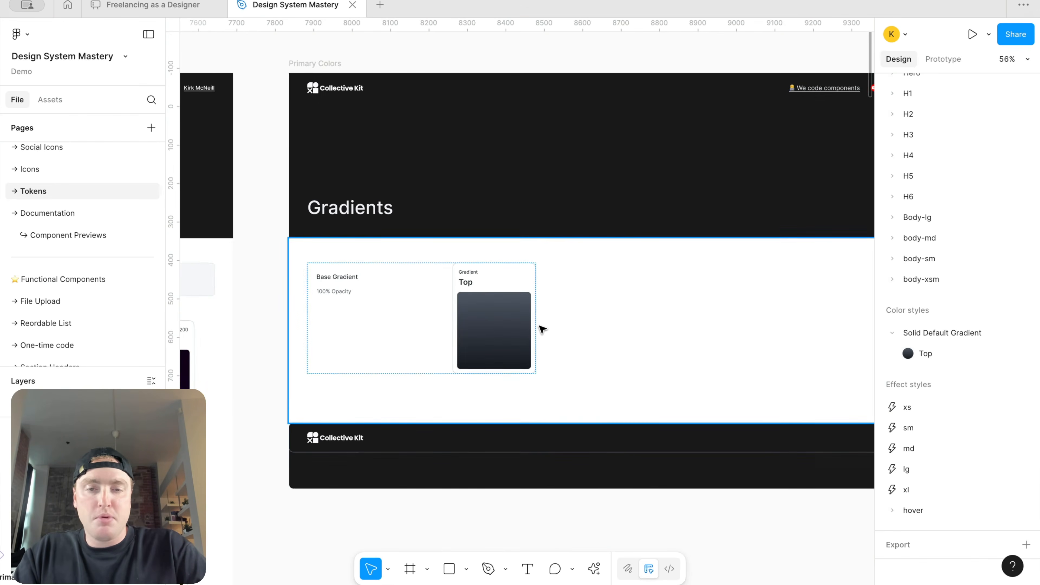
scroll(471, 324, right, 2)
click(422, 319)
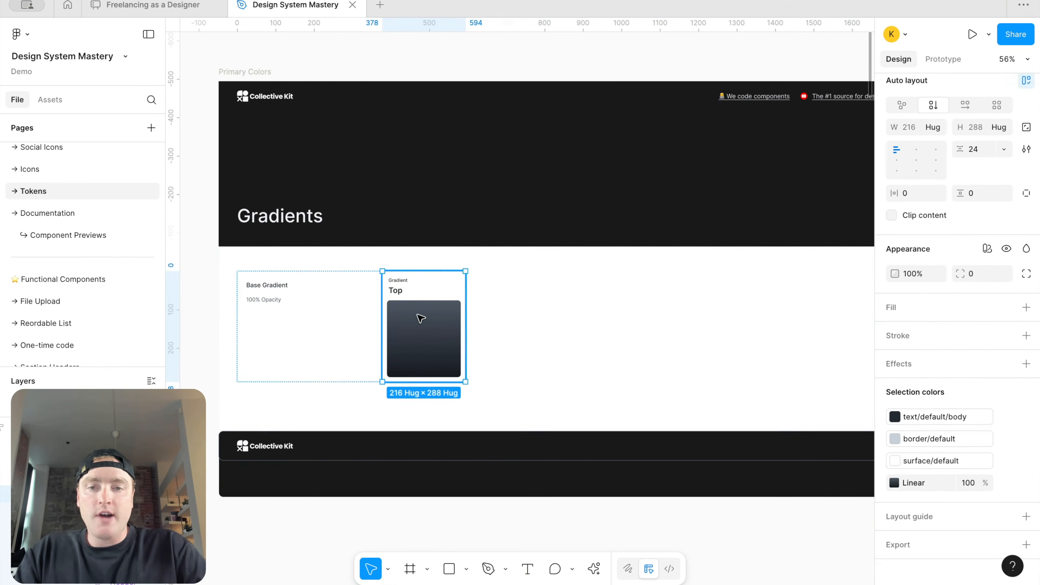
Step: Duplicate the Top gradient card and rename the copy's title to Bottom
key(ctrl+d)
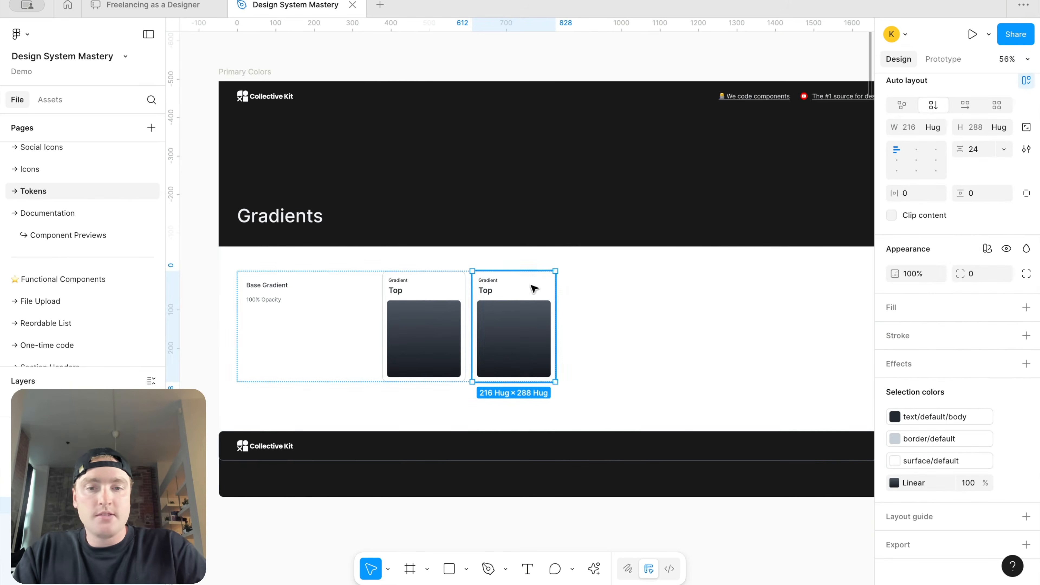
double_click(486, 289)
text(Bottom)
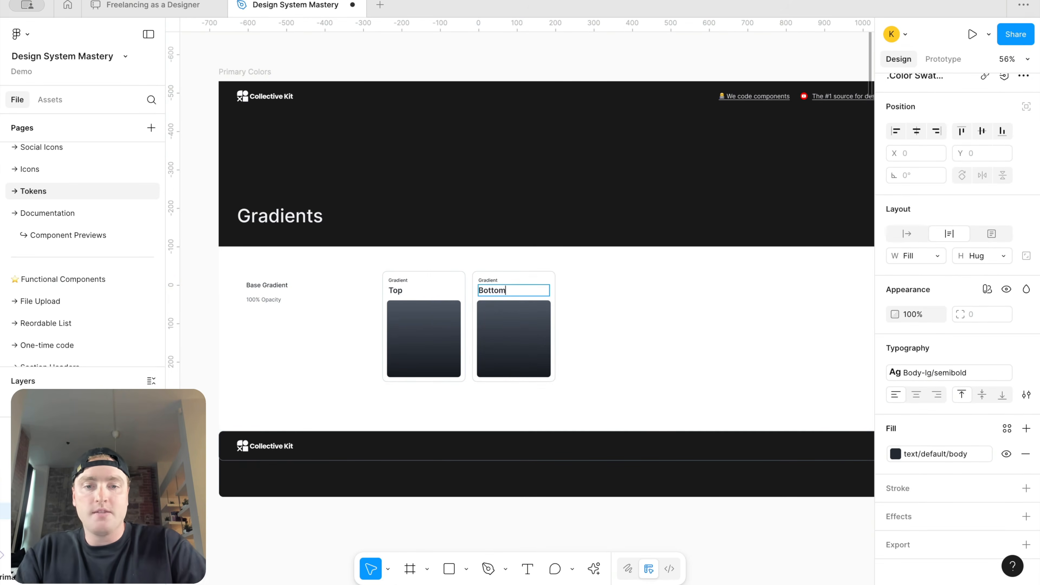
Step: Reverse the Bottom swatch's gradient by moving the default/stop 1 stop to the 100% end
click(532, 324)
click(895, 440)
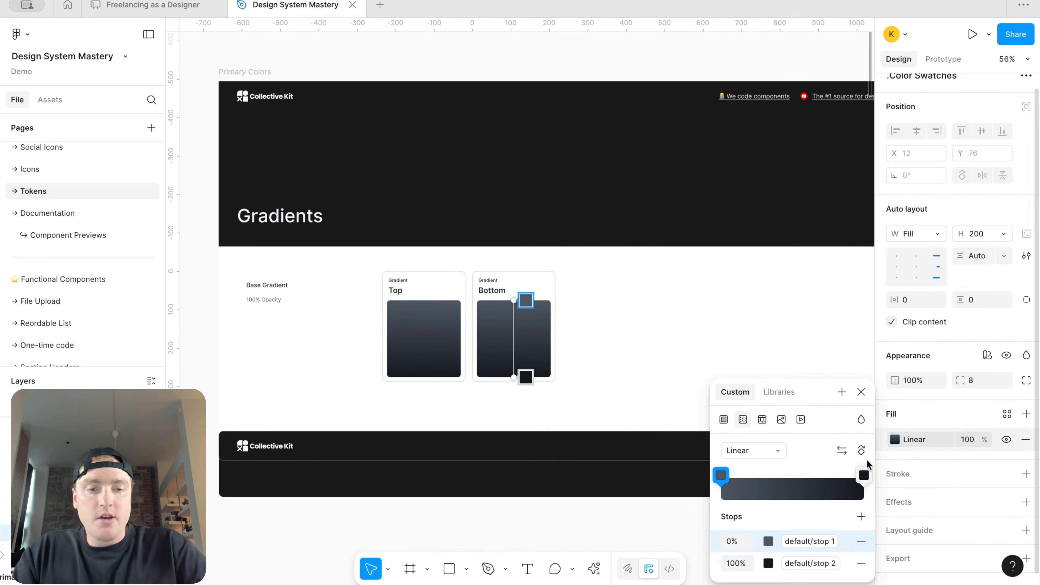
drag(722, 476, 697, 481)
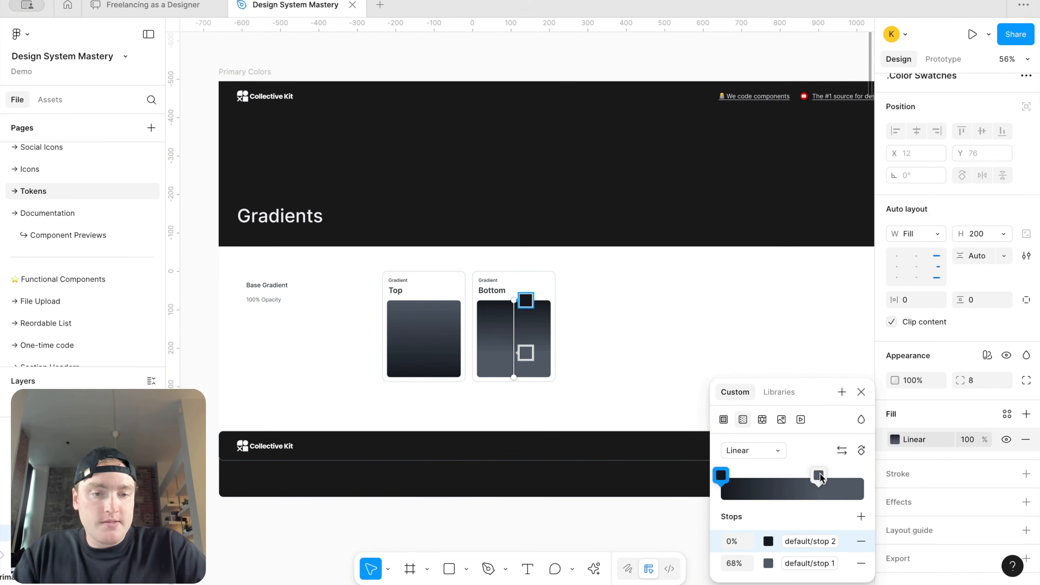
drag(820, 477, 919, 477)
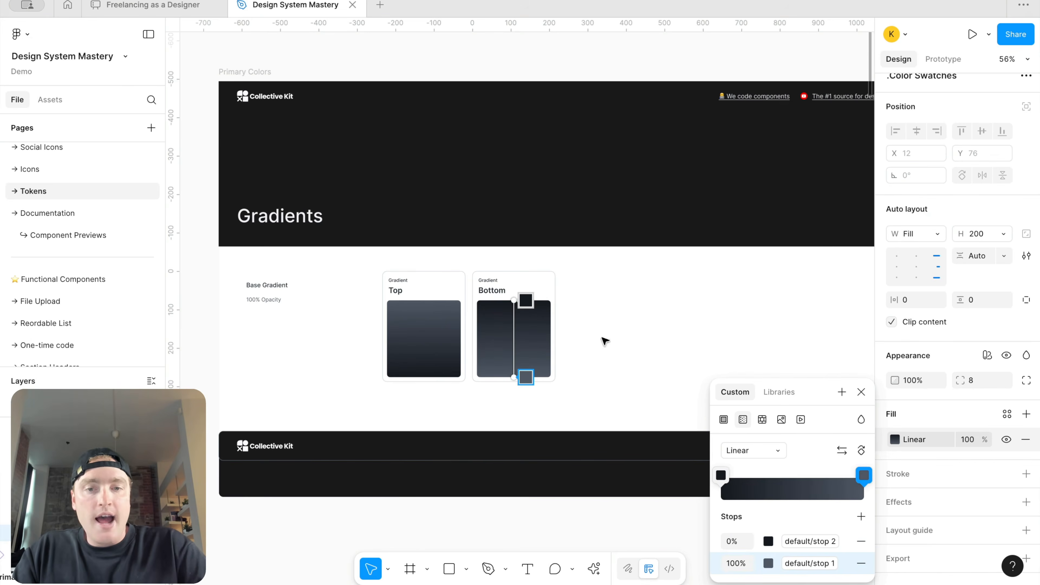
Step: Create a color style from the Bottom swatch's fill named Solid Default Gradient/Bottom
scroll(557, 367, up, 3)
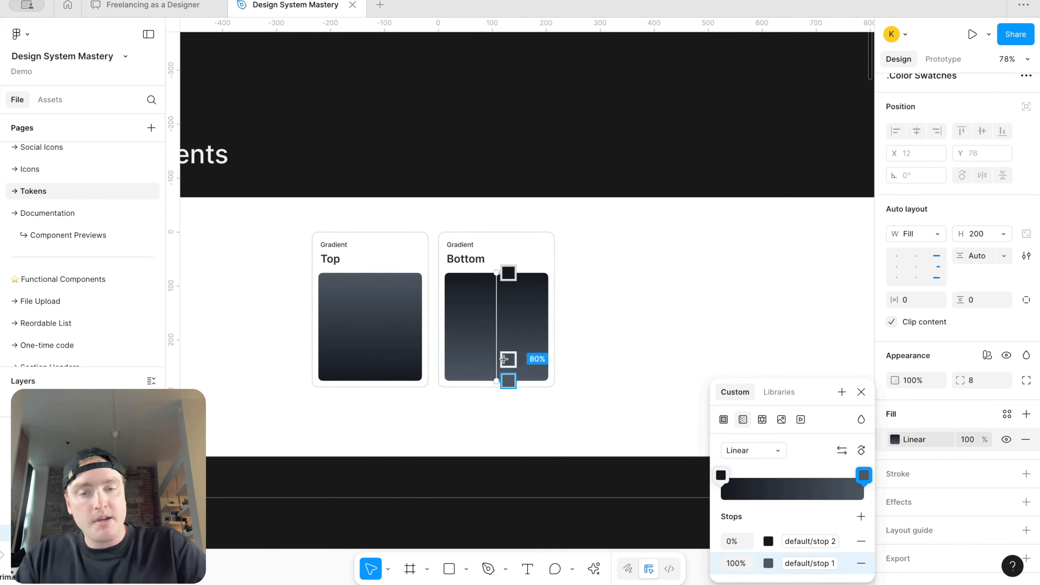
key(Escape)
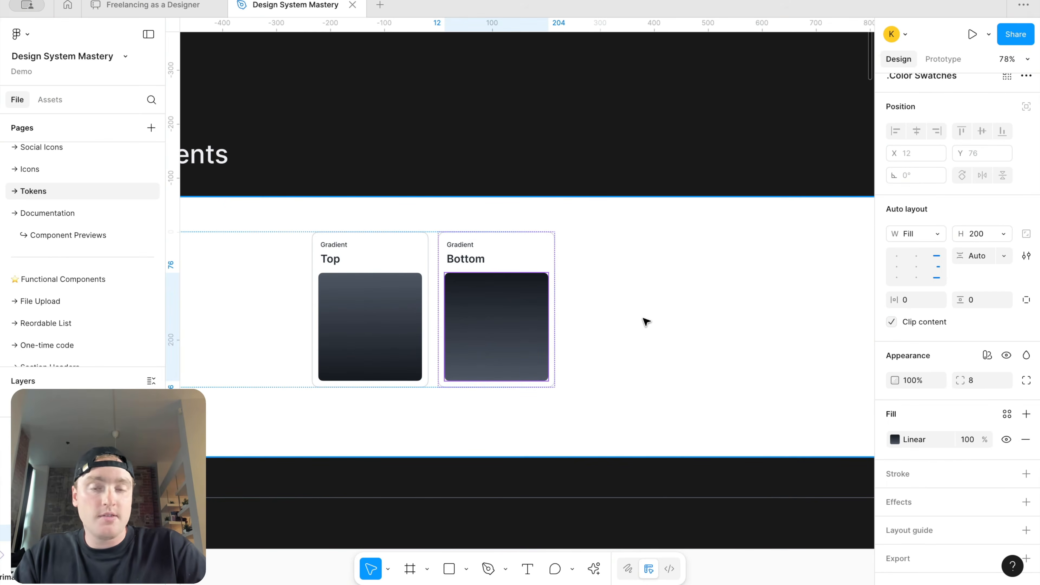
click(1007, 414)
click(842, 303)
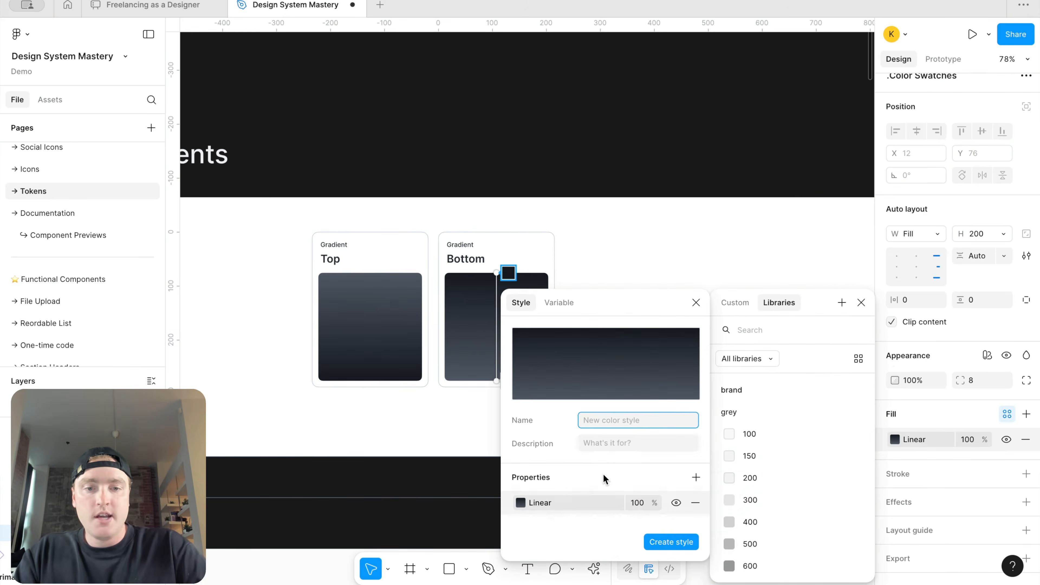
text(Solid Default)
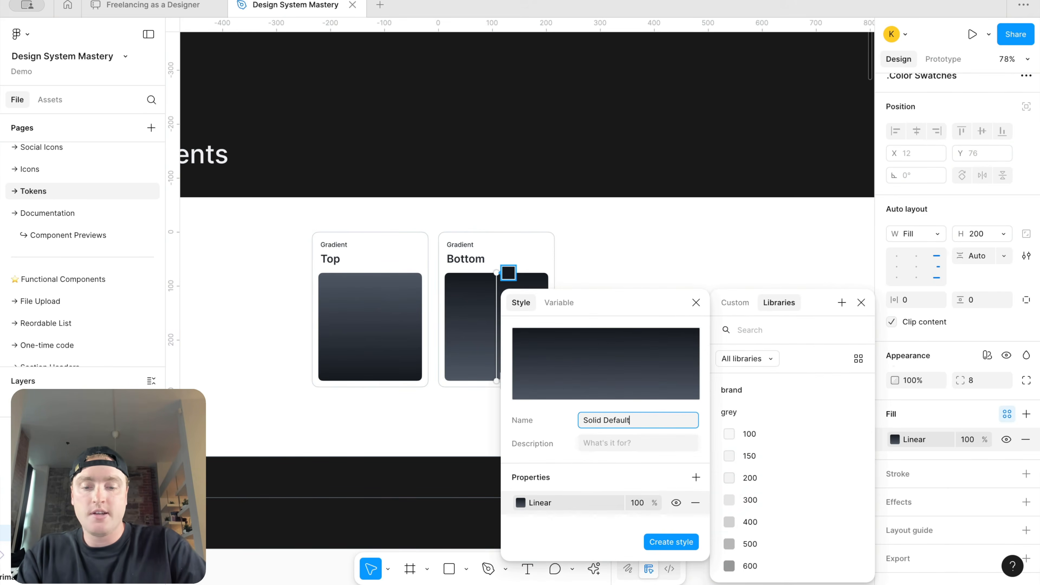
text( Grad)
key(BackSpace)
text(adient/Bottom)
key(Return)
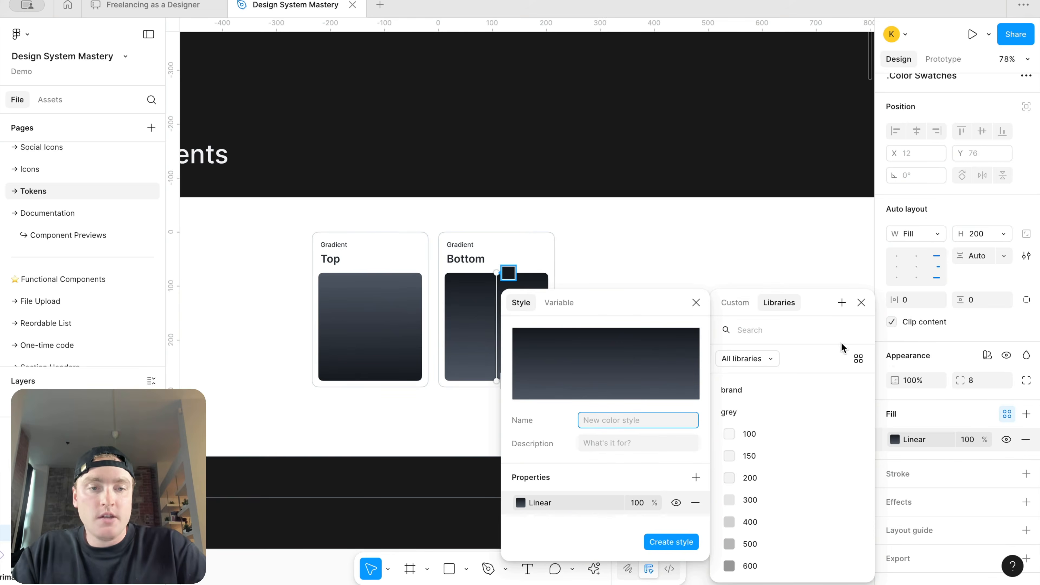
click(861, 302)
Step: Review the color styles list for the new Bottom gradient style
scroll(727, 344, down, 5)
click(674, 73)
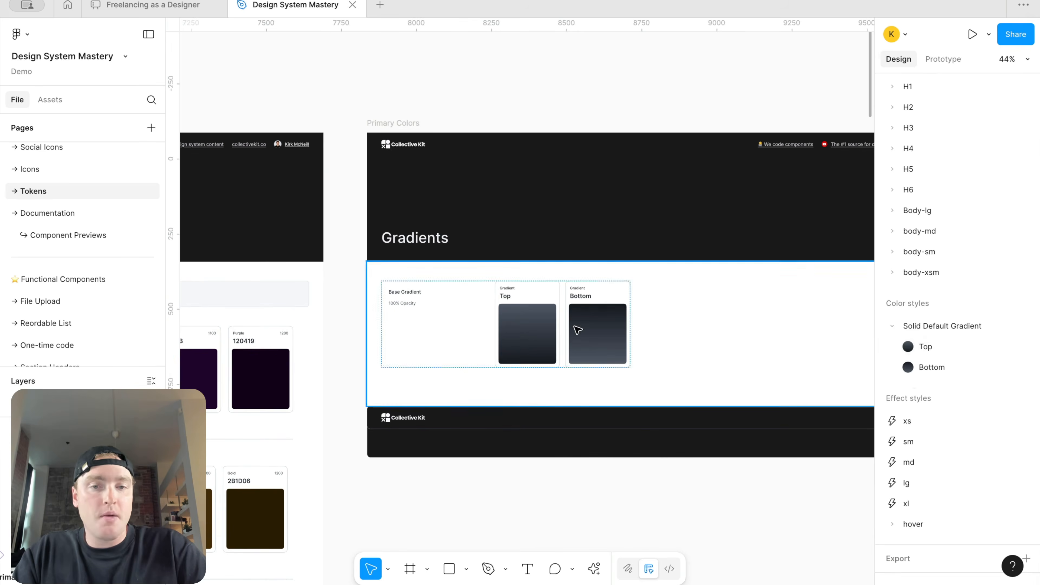
scroll(576, 329, up, 3)
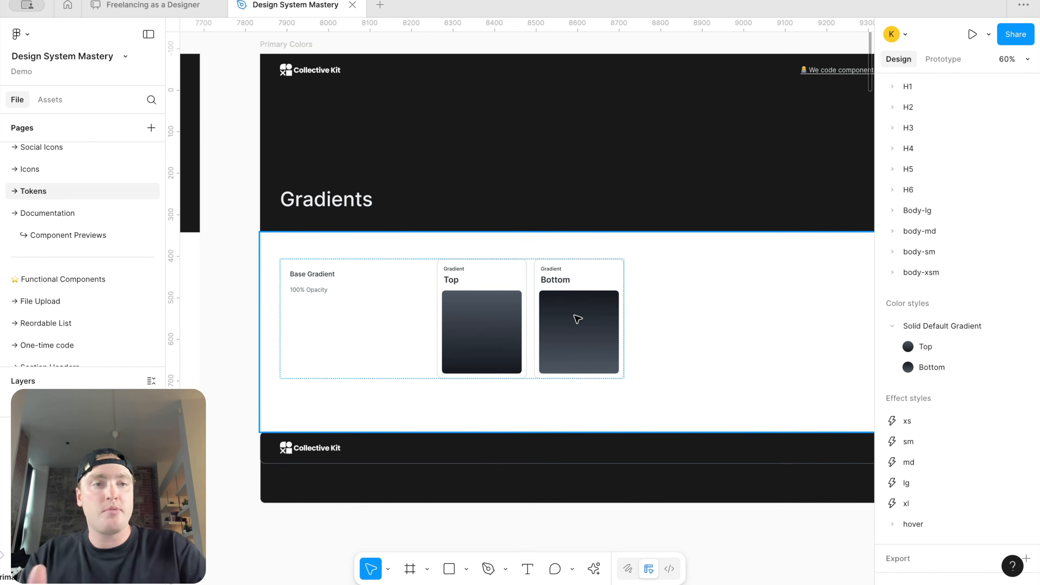
scroll(472, 318, down, 5)
scroll(474, 320, up, 4)
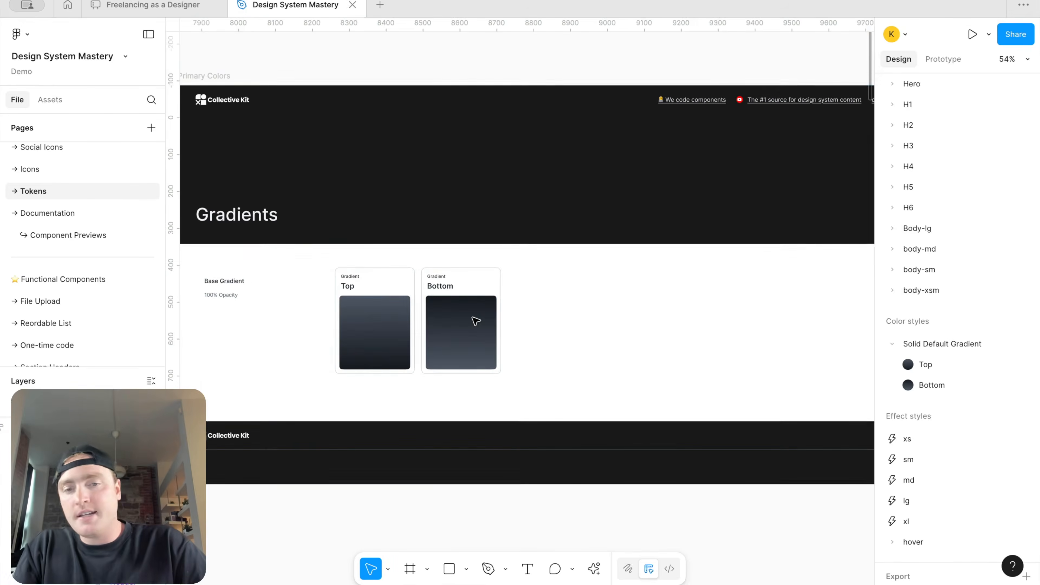
Step: Duplicate the Bottom gradient card and rename the copy's title to Top Right
click(473, 320)
key(ctrl+d)
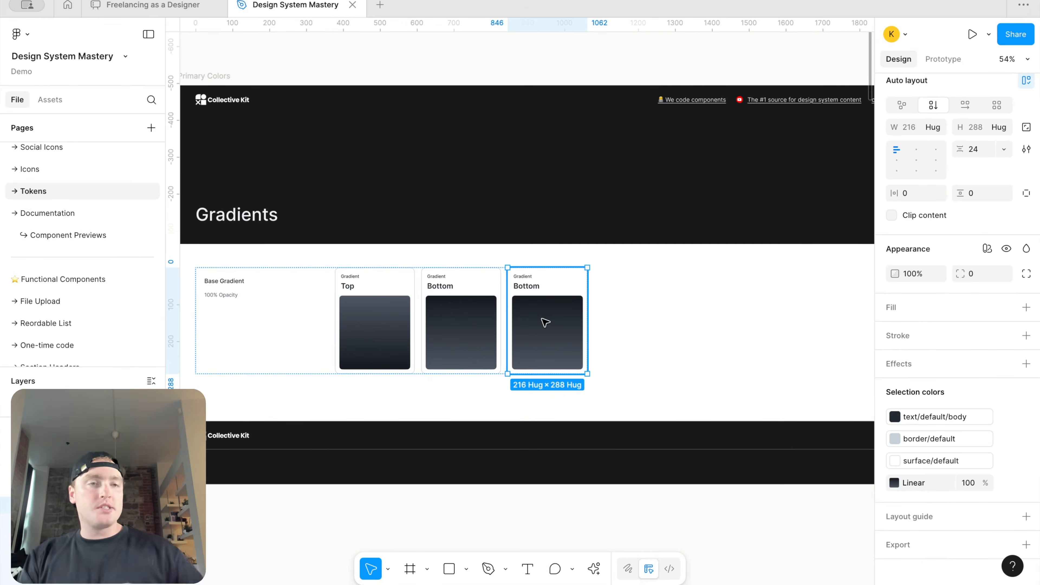
double_click(531, 287)
scroll(531, 288, up, 5)
double_click(530, 288)
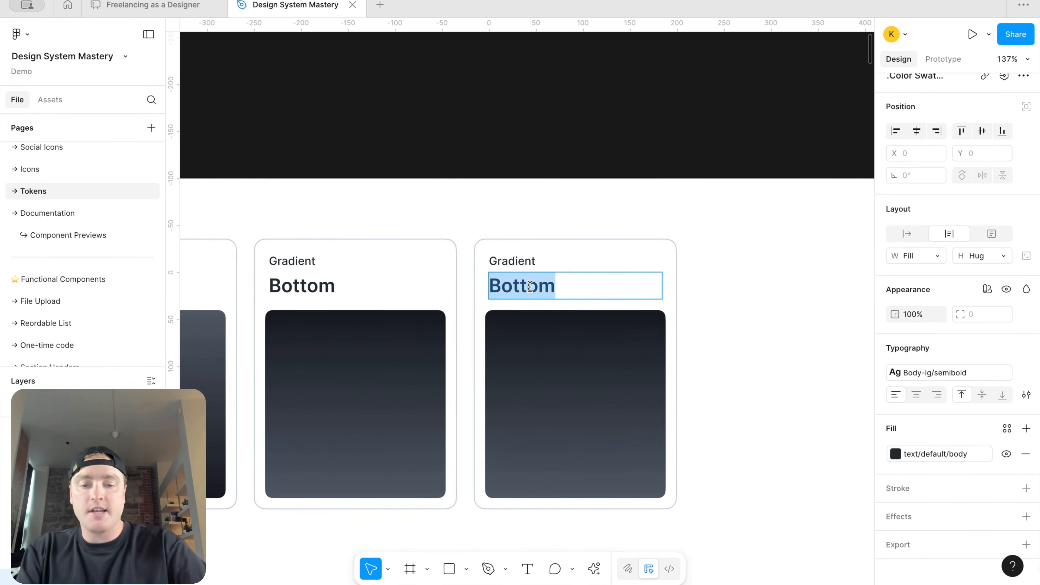
text(Top Right)
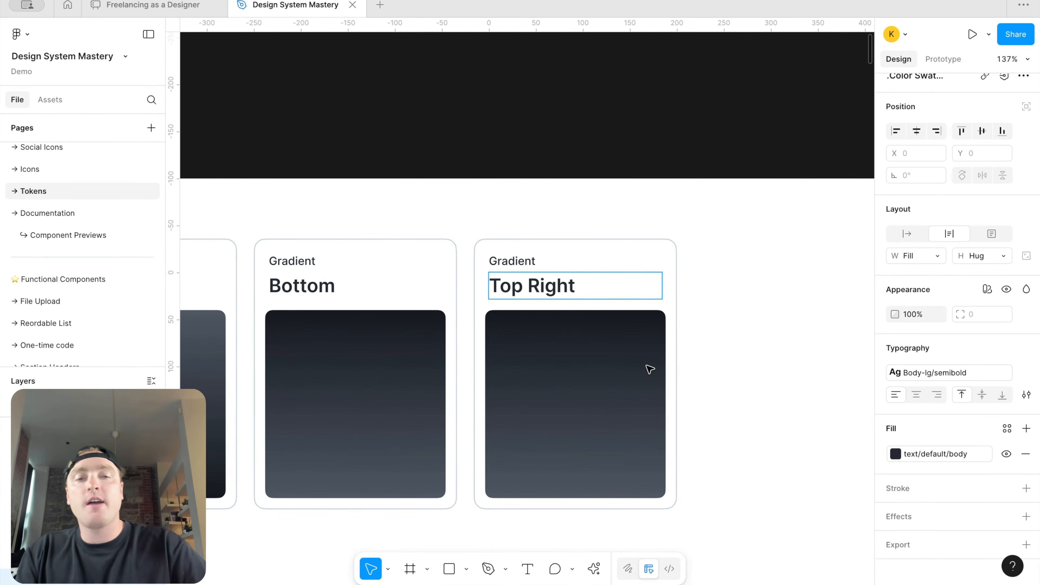
key(Escape)
Step: Swap the Top Right swatch's gradient stops and angle the gradient diagonally from the top-right corner toward the centre
click(608, 372)
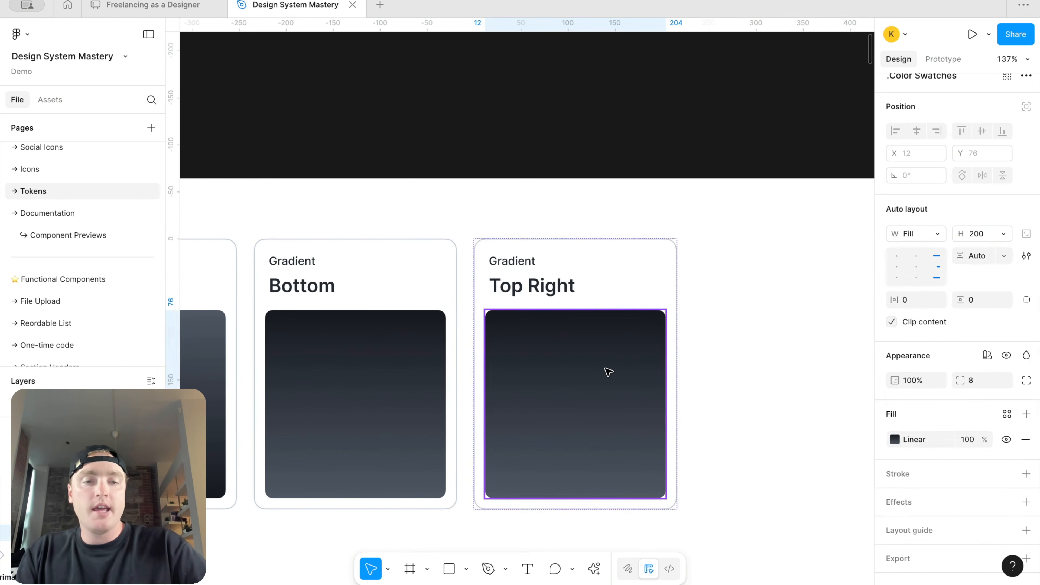
click(895, 439)
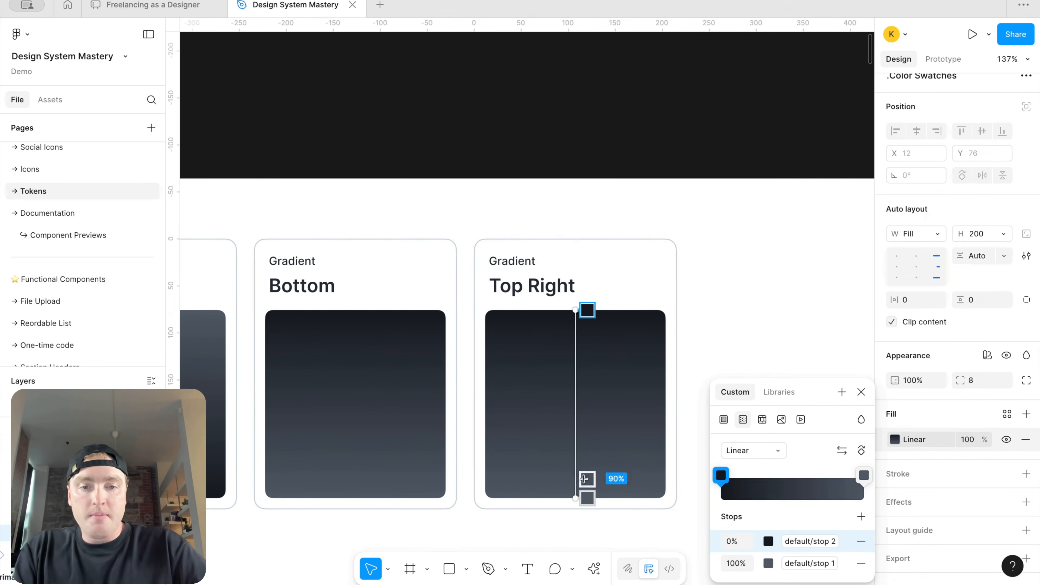
mouse_move(724, 473)
mouse_down()
mouse_move(813, 473)
mouse_move(706, 470)
mouse_up()
drag(812, 473, 948, 477)
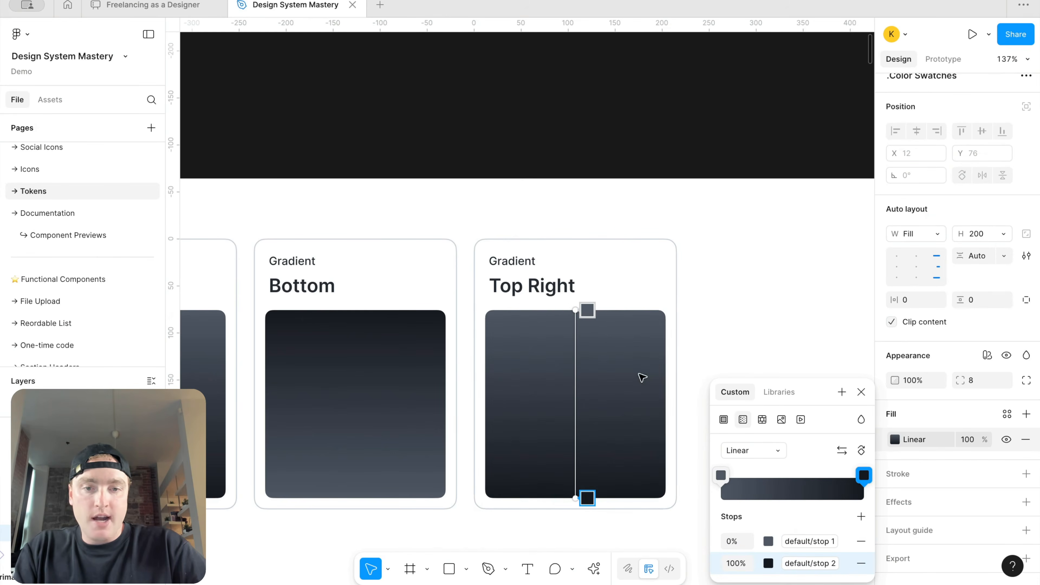
drag(587, 310, 655, 305)
drag(583, 501, 573, 417)
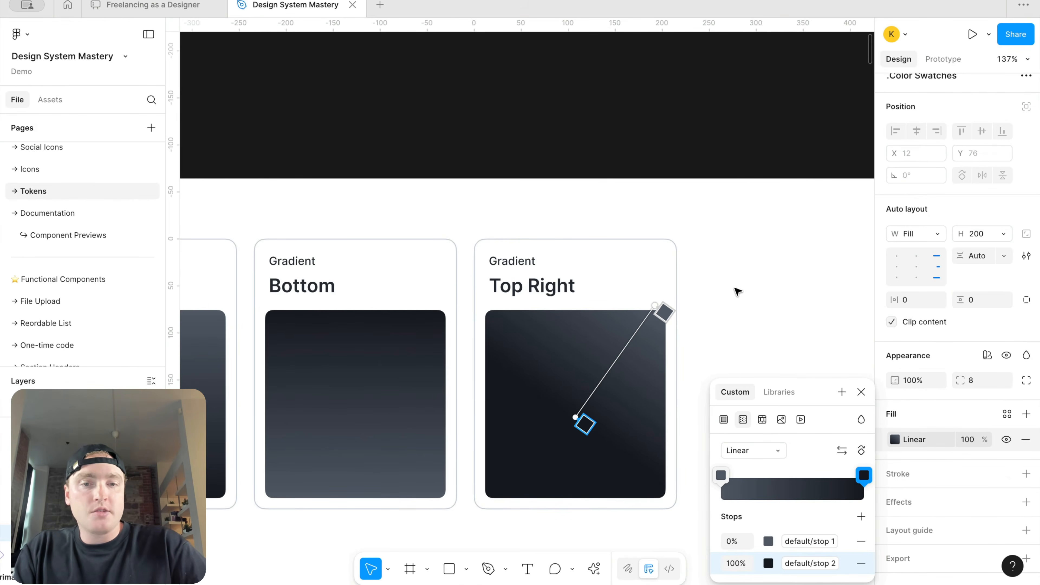
key(Escape)
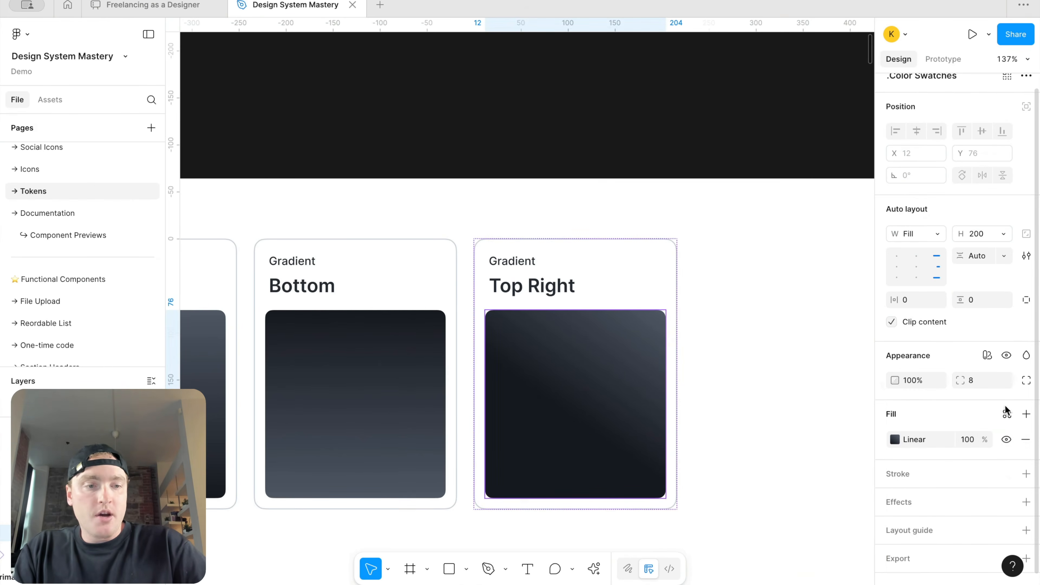
Step: Create a color style from the Top Right swatch's fill named Solid Default Gradient/Top right
click(1008, 414)
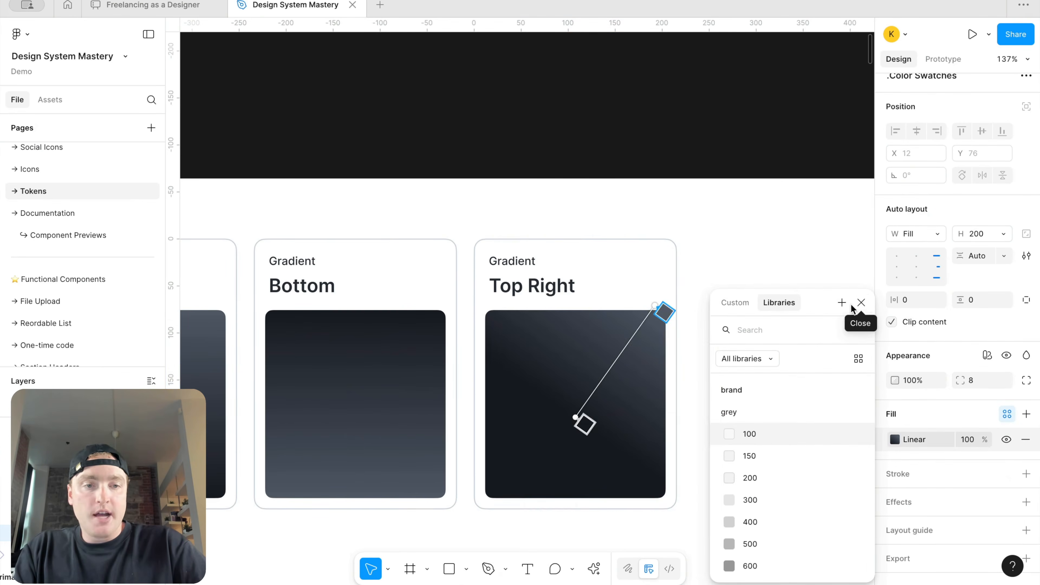
click(842, 303)
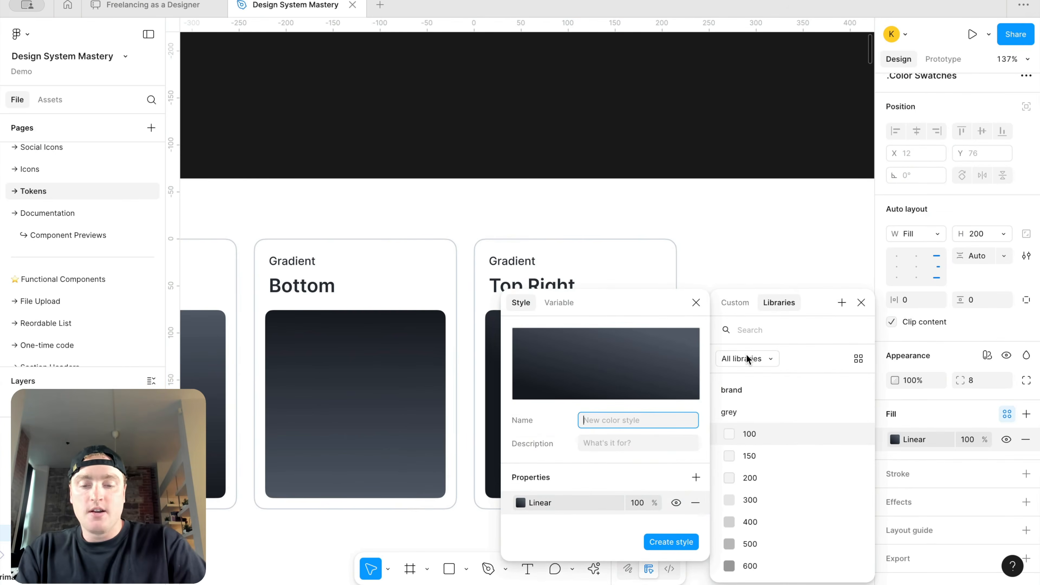
text(Solid Default Gradient)
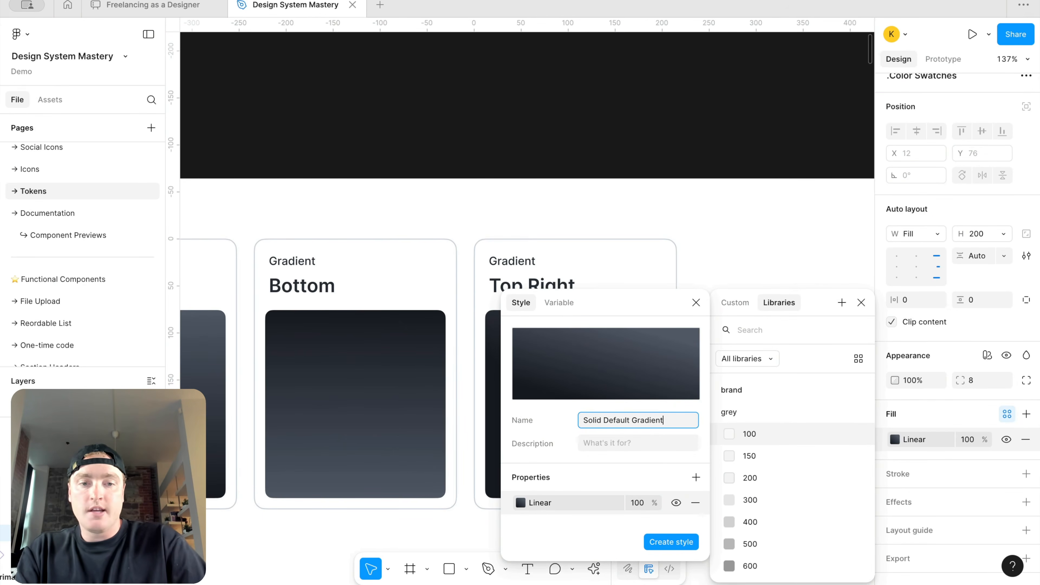
key(BackSpace)
text(/Top right)
key(Return)
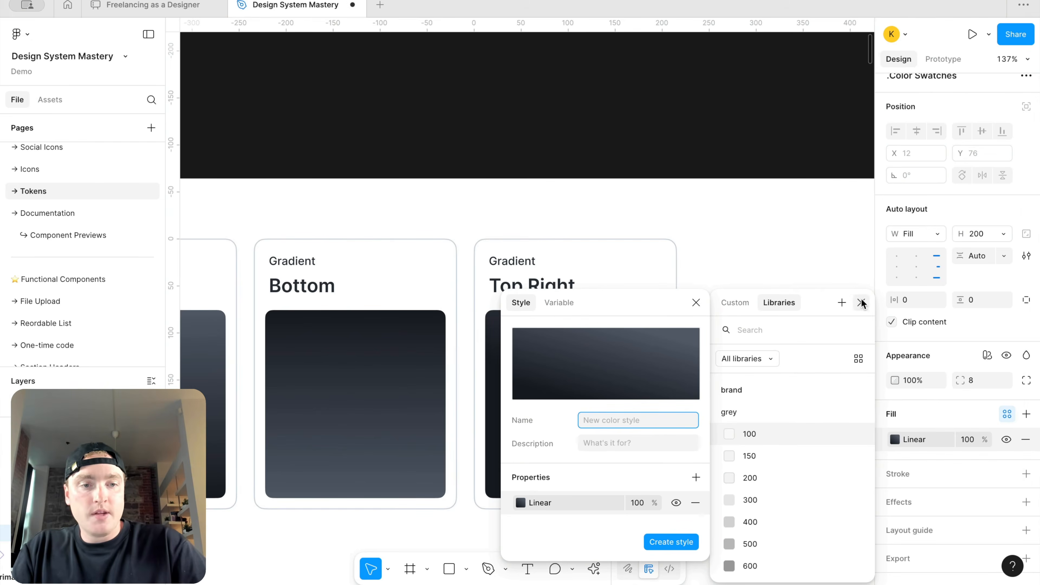
click(863, 304)
Step: Review the color styles list for the new Top right gradient style
scroll(752, 283, down, 5)
scroll(751, 283, right, 3)
click(751, 284)
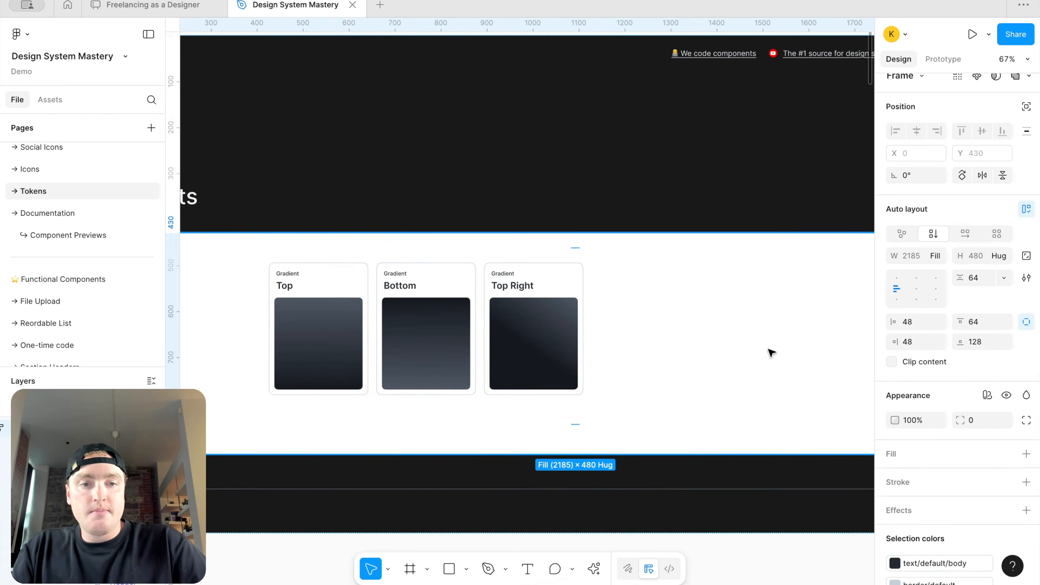
scroll(737, 440, down, 9)
click(734, 442)
scroll(973, 426, down, 1)
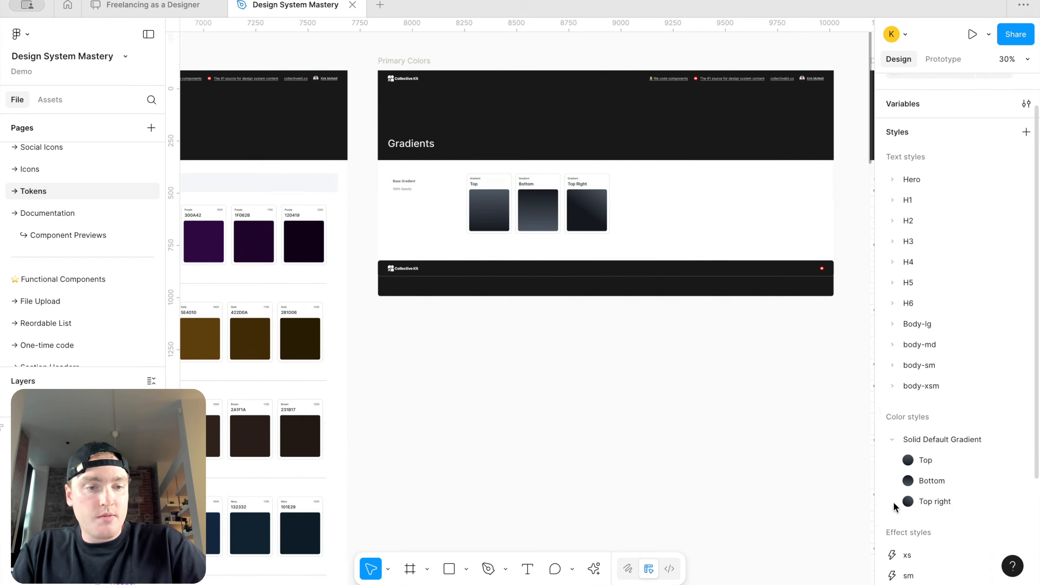
scroll(576, 160, up, 4)
Step: Duplicate the Top Right gradient card and rename the copy's title to Top Left
click(597, 215)
click(597, 216)
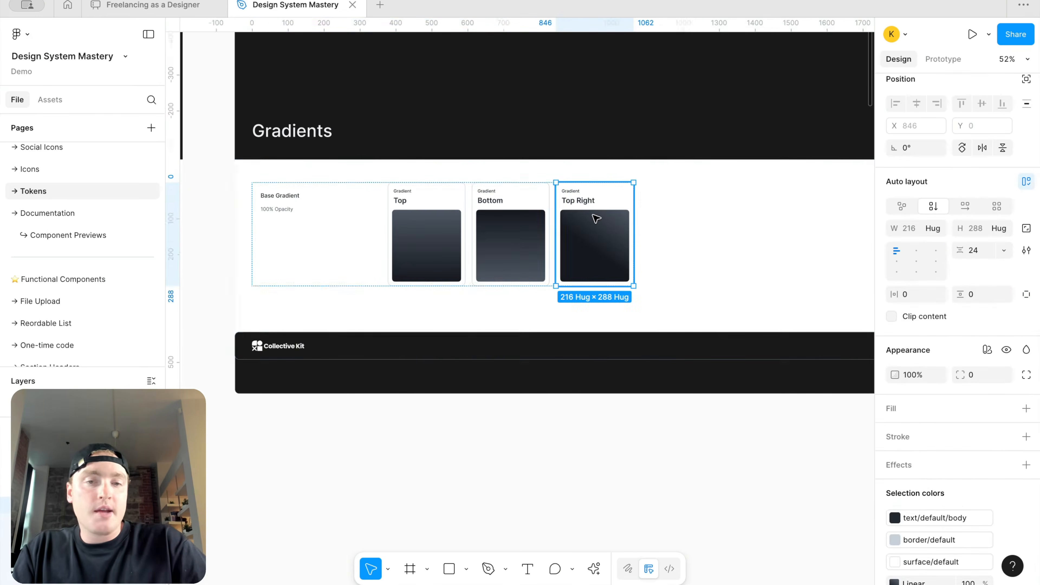
scroll(596, 219, up, 4)
key(ctrl+d)
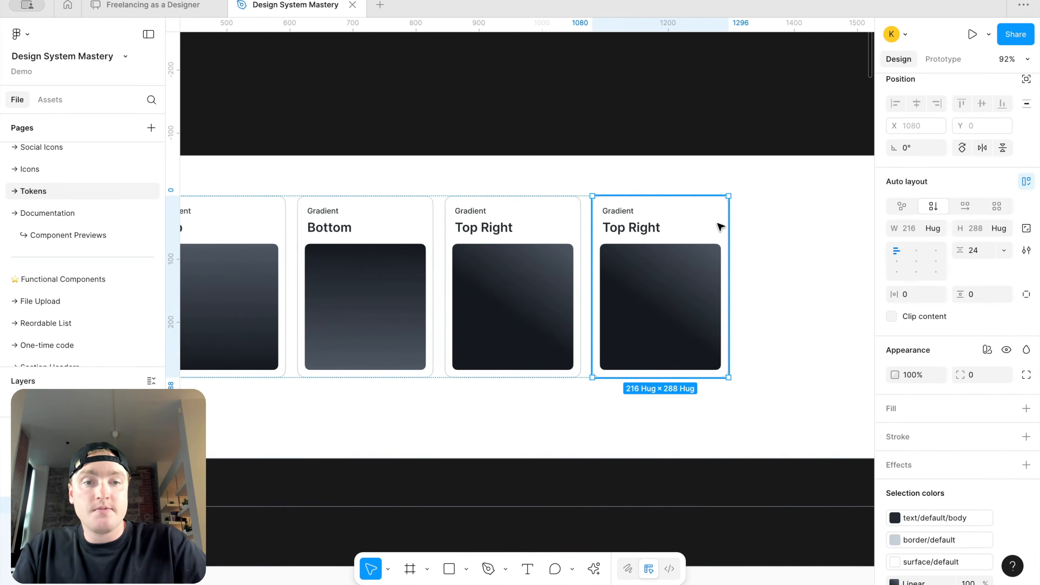
double_click(647, 228)
double_click(648, 229)
double_click(653, 229)
double_click(657, 229)
text(Left)
Step: Angle the Top Left swatch's gradient diagonally from the top-left corner toward the centre
click(692, 287)
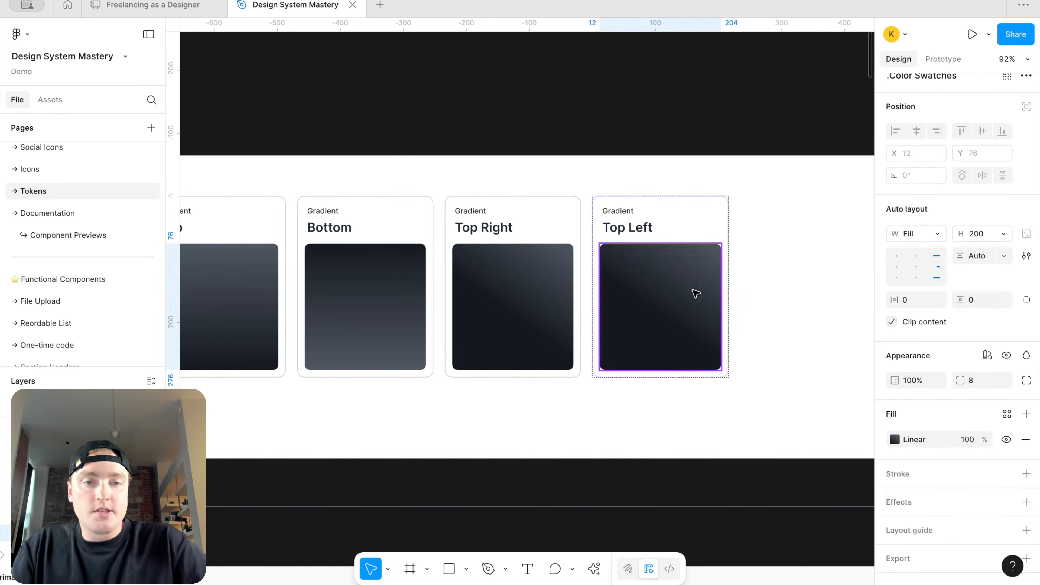
click(895, 439)
drag(717, 245, 618, 243)
click(670, 315)
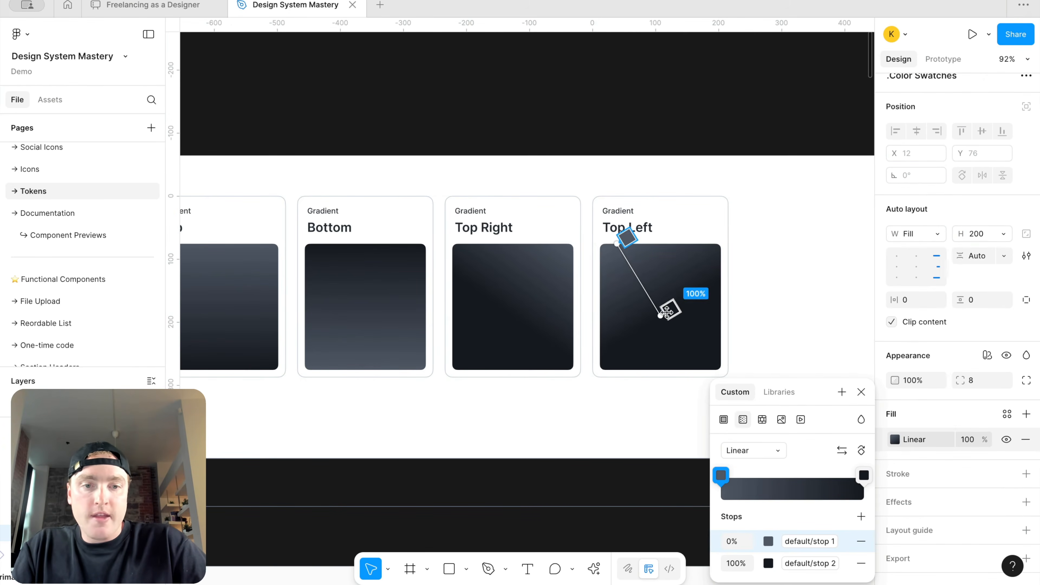
drag(668, 319, 677, 317)
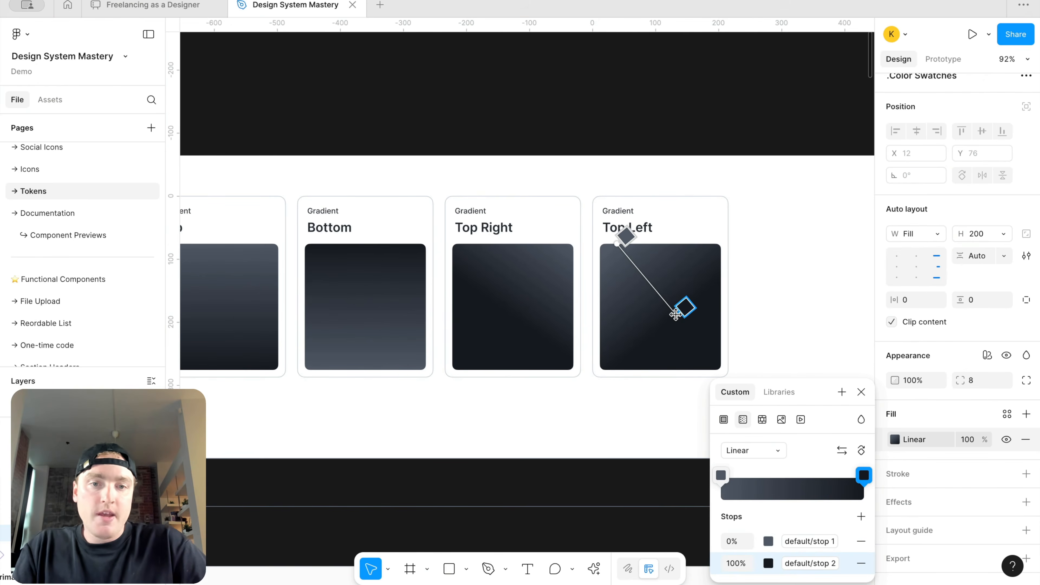
drag(617, 243, 608, 244)
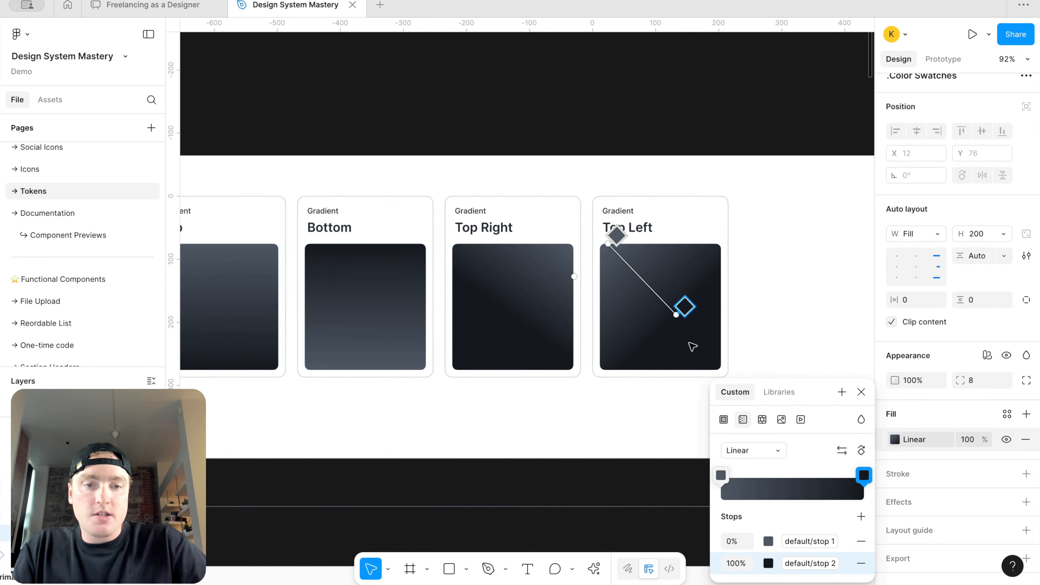
drag(675, 317, 660, 313)
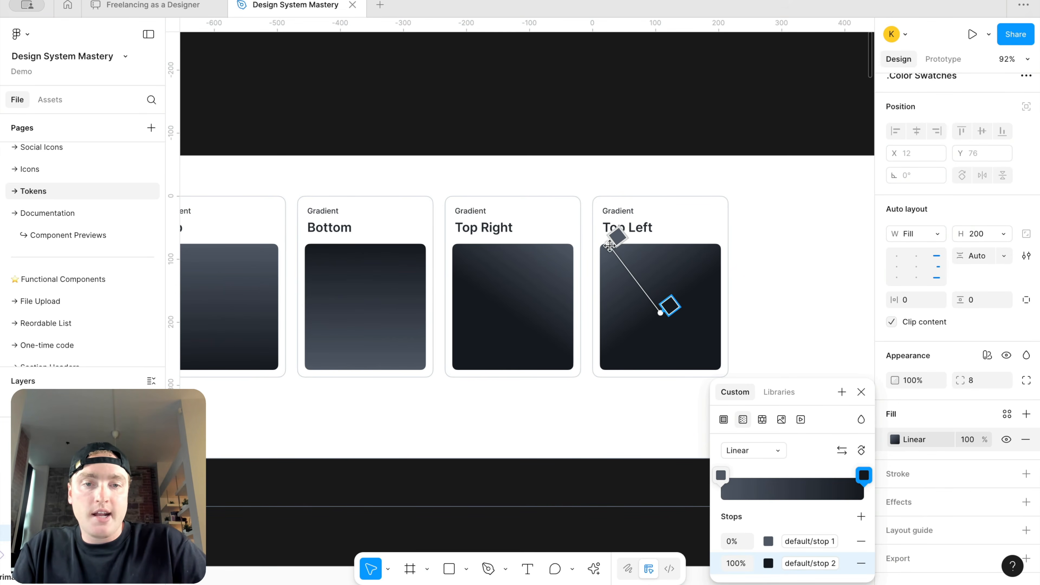
drag(607, 244, 598, 246)
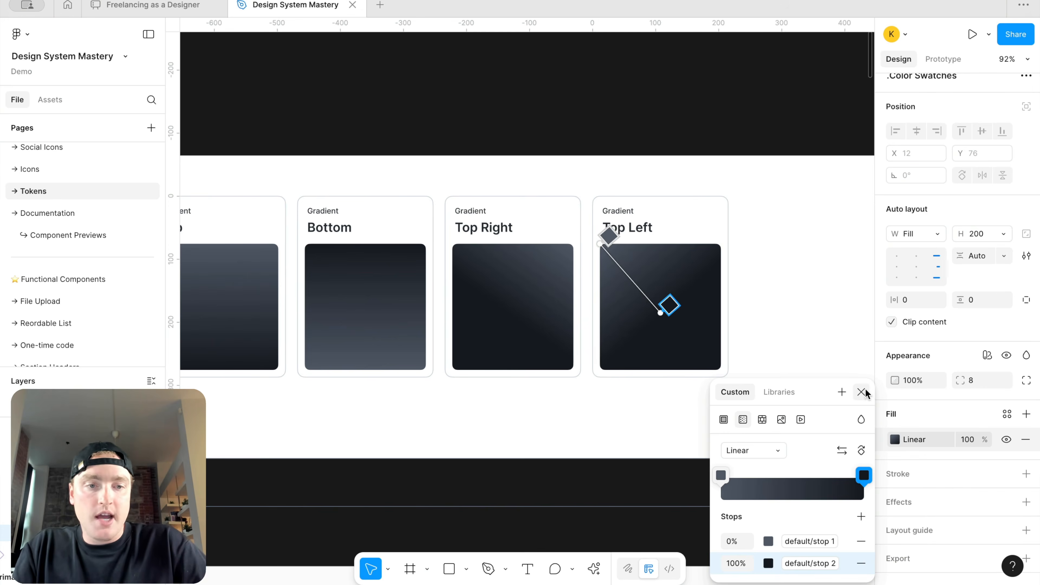
Step: Create a color style from the Top Left swatch's fill named Solid Default Gradient/Top left
click(842, 392)
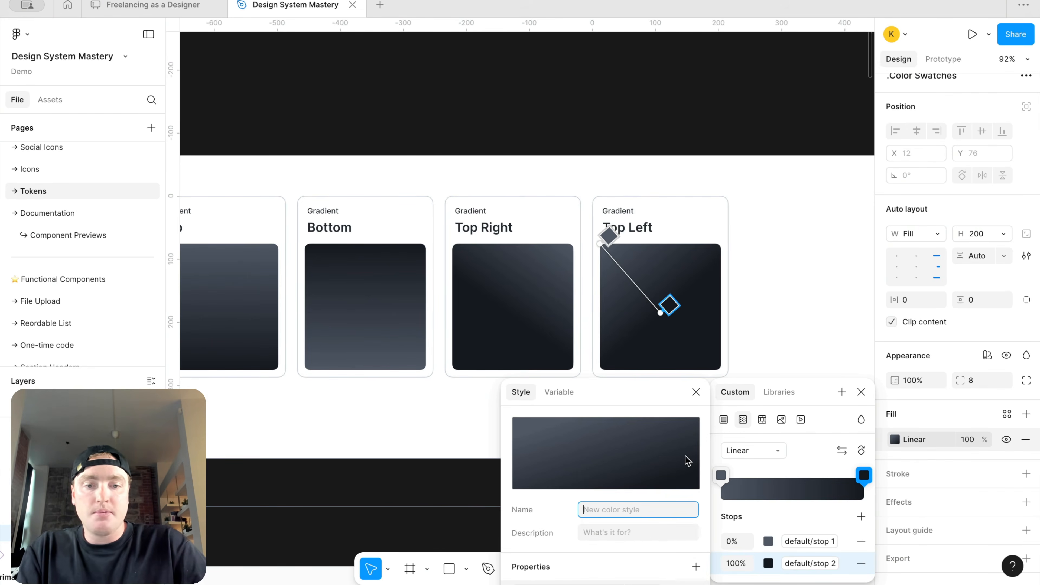
text(Solid Default Gradient/Top left)
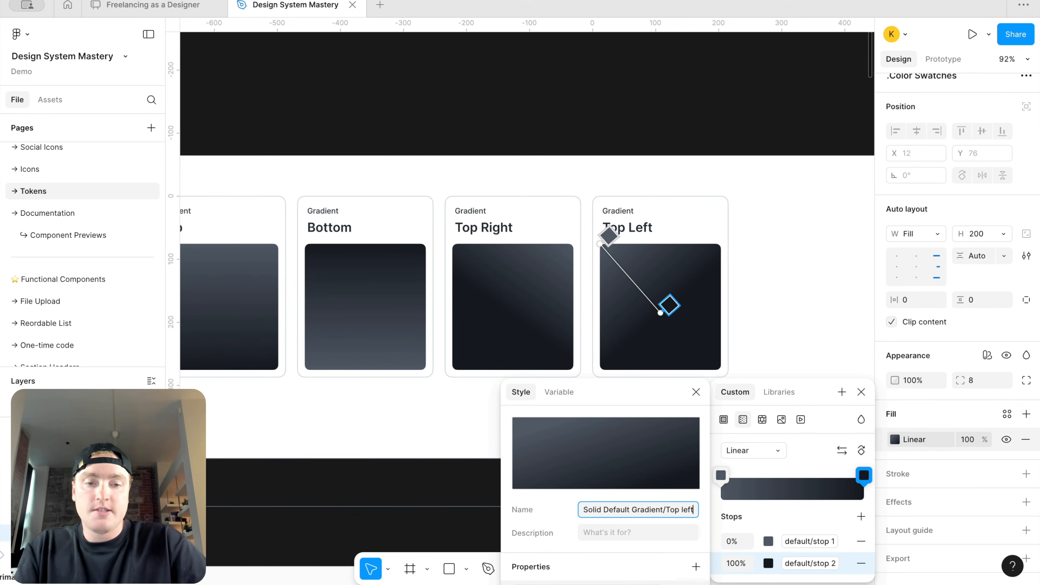
key(Return)
click(861, 393)
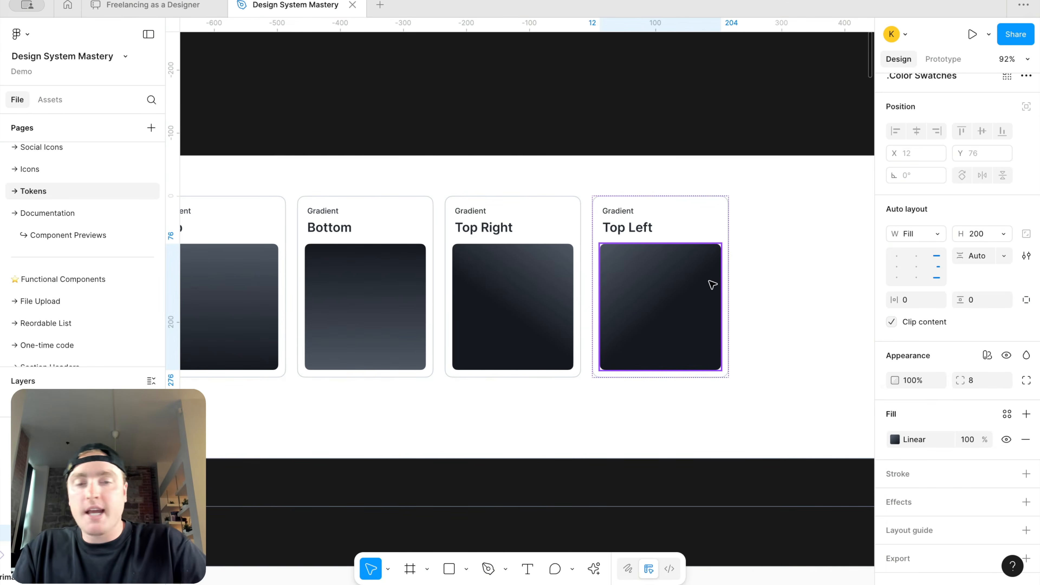
Step: Review the Solid Default Gradient color styles in the styles list
click(791, 249)
scroll(792, 249, down, 5)
scroll(790, 250, right, 4)
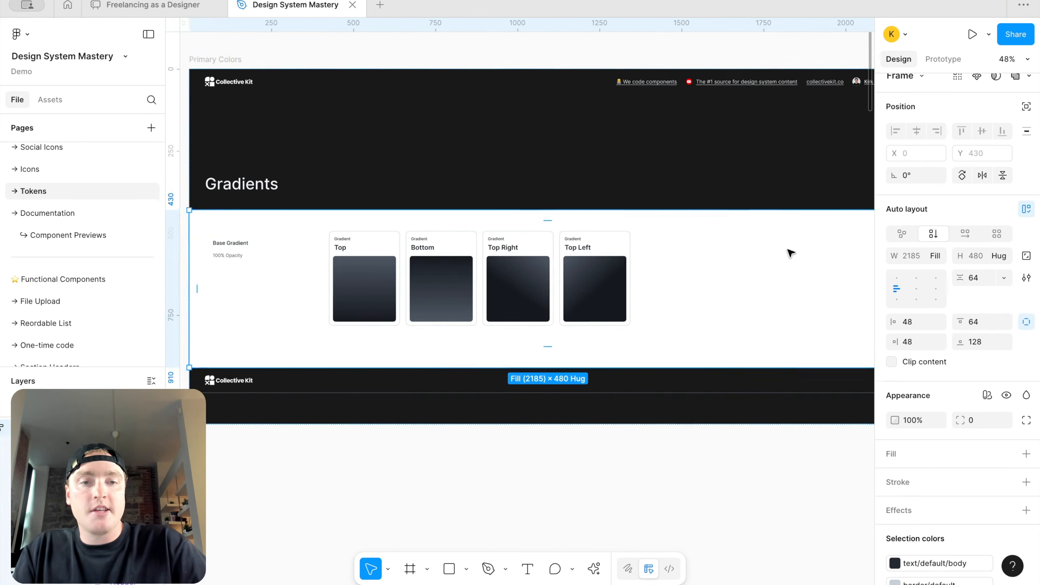
click(722, 477)
scroll(722, 477, down, 2)
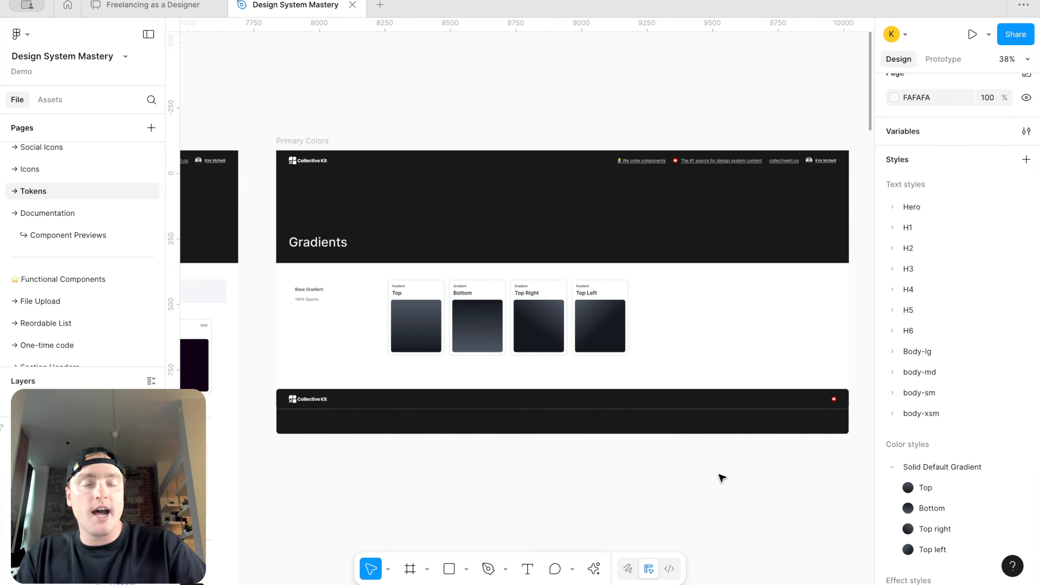
Step: Duplicate the Top Left gradient card and rename the copy's title to Radial
scroll(557, 378, right, 3)
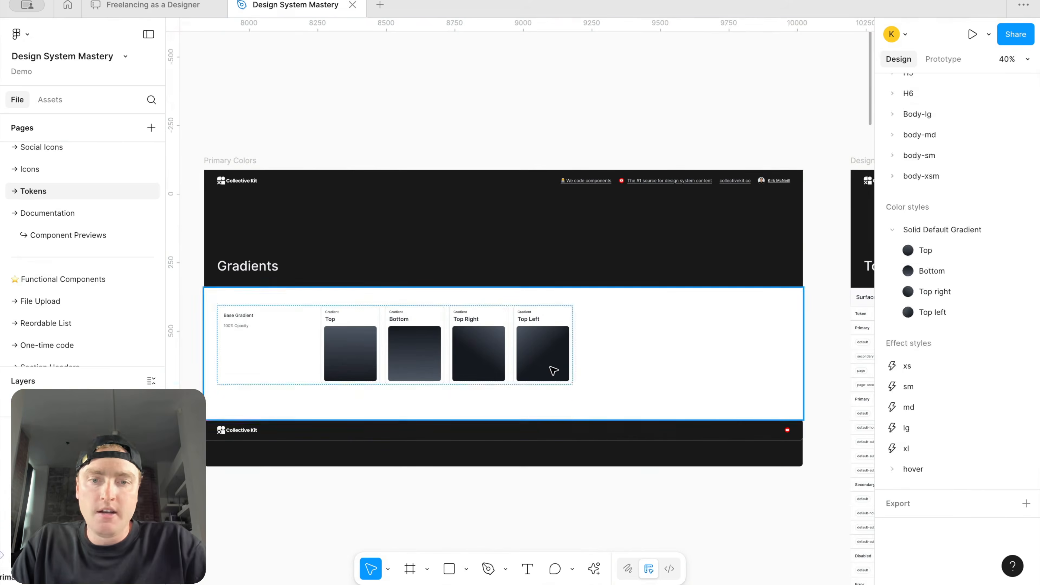
click(550, 365)
click(549, 365)
scroll(549, 365, up, 5)
key(super+d)
scroll(595, 312, right, 3)
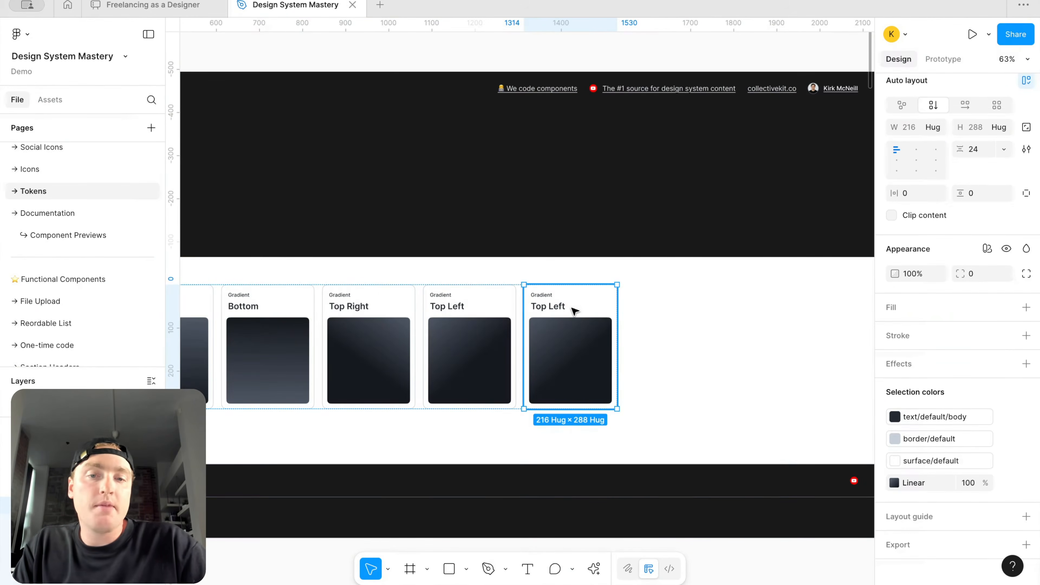
scroll(575, 311, up, 3)
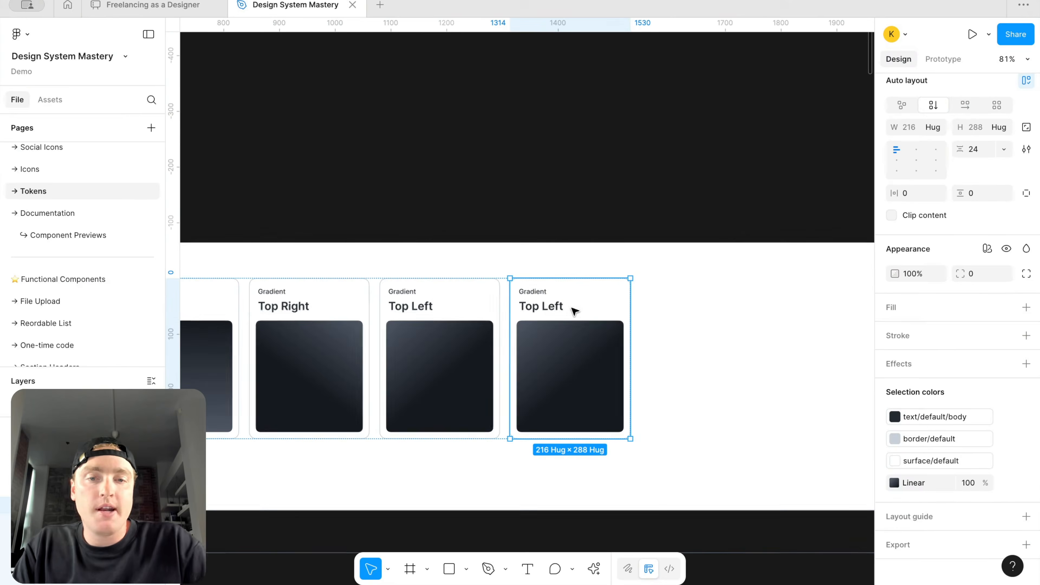
double_click(551, 307)
double_click(550, 305)
text(Radial)
Step: Switch the Radial swatch's fill to a radial gradient and drag its handle outward to widen the spread
click(573, 351)
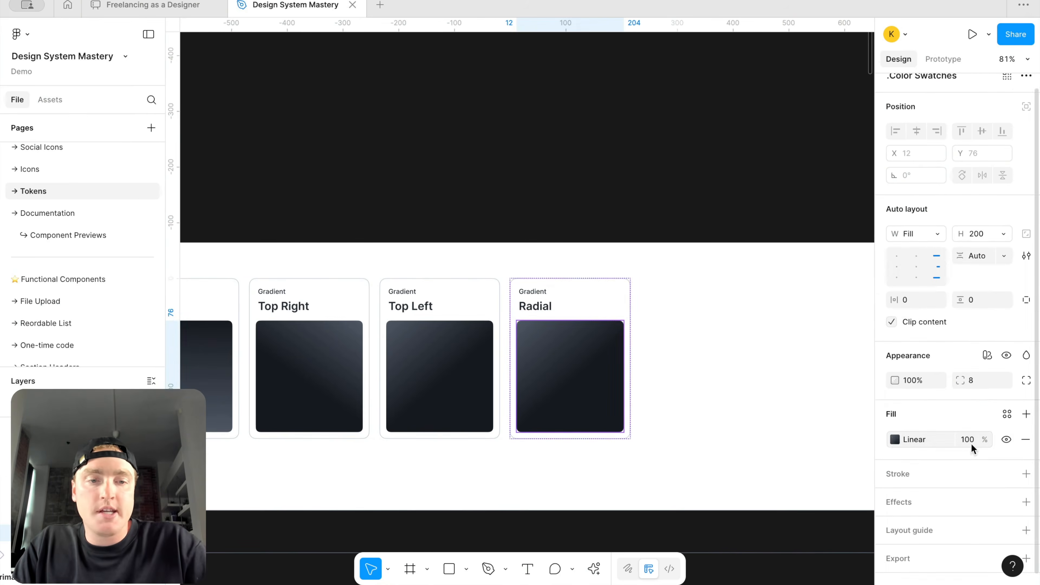
click(896, 440)
click(778, 449)
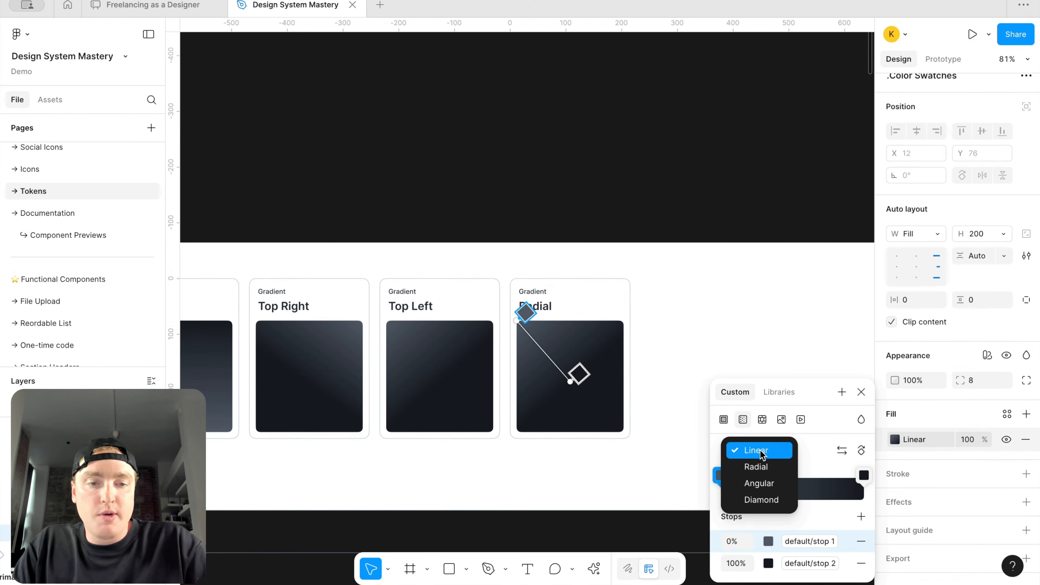
click(764, 468)
drag(568, 382, 601, 407)
key(Escape)
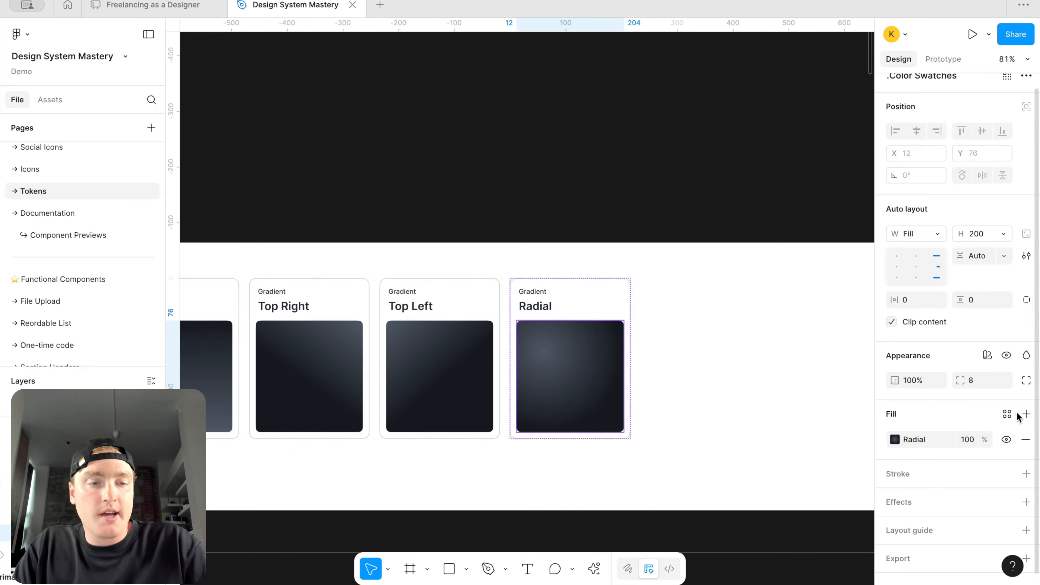
Step: Create a color style from the Radial swatch's fill named Solid Default Gradient/Radial
click(909, 443)
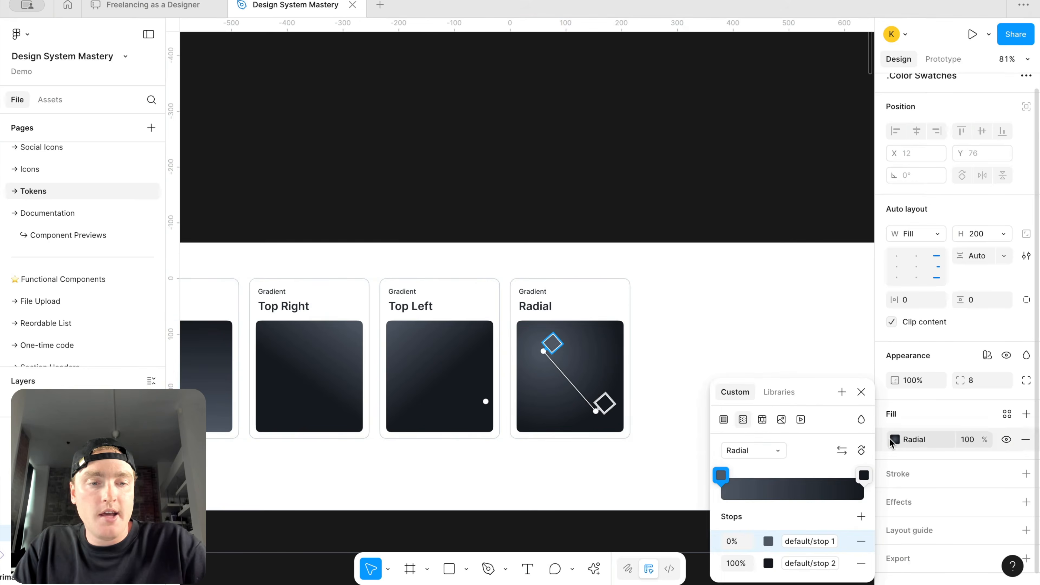
click(842, 392)
text(Soli)
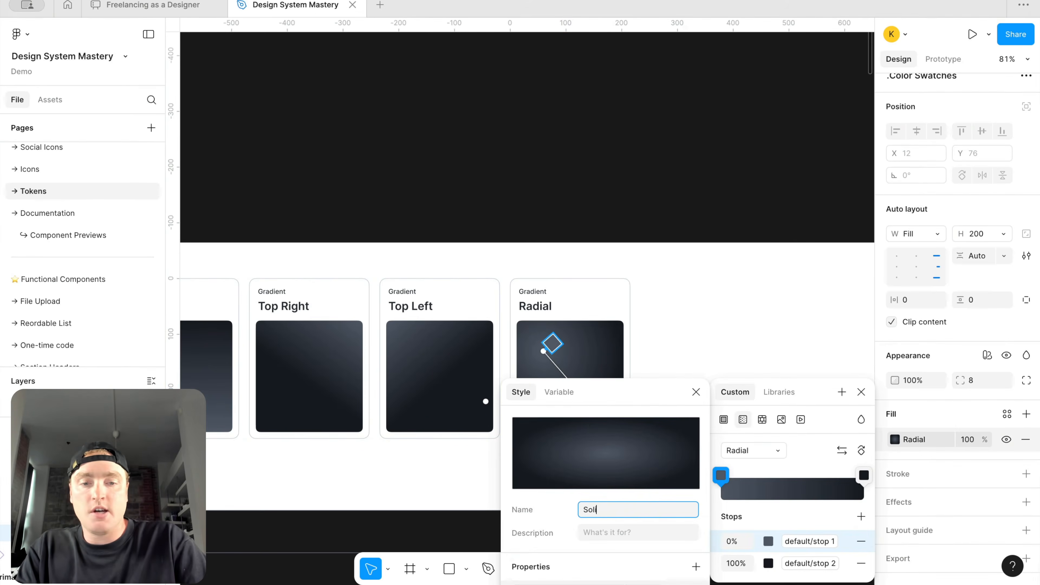
text(d Default G)
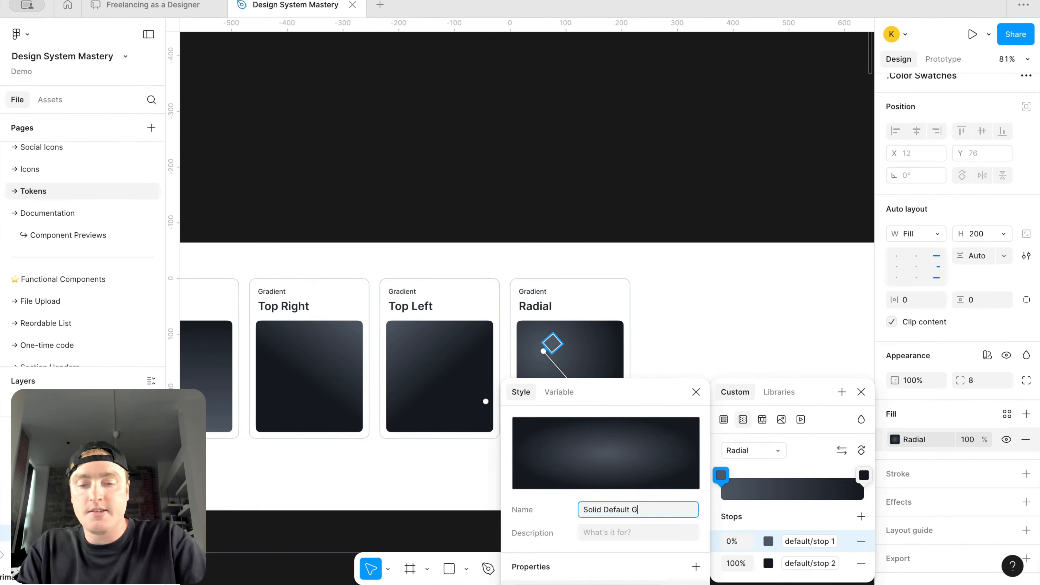
text(radient/Radial)
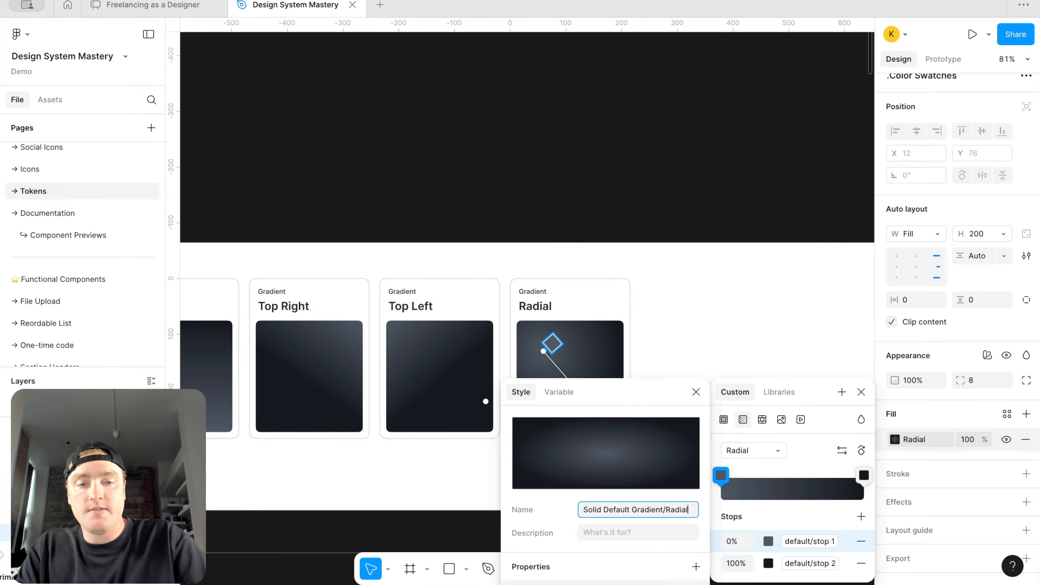
key(Return)
click(864, 392)
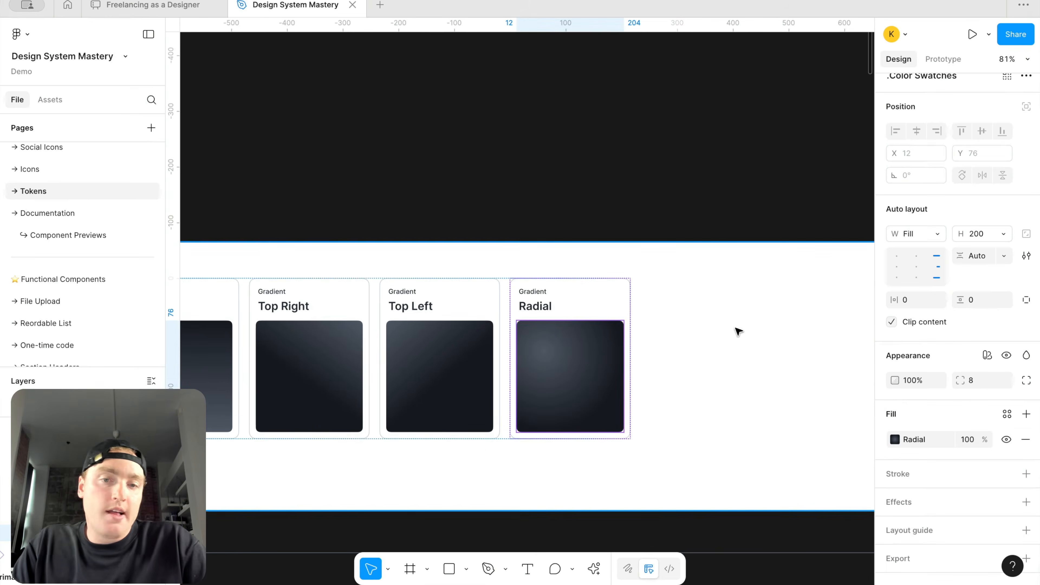
Step: Duplicate the Radial card and switch the copy's swatch fill to a diamond gradient
click(710, 321)
click(558, 325)
key(ctrl+d)
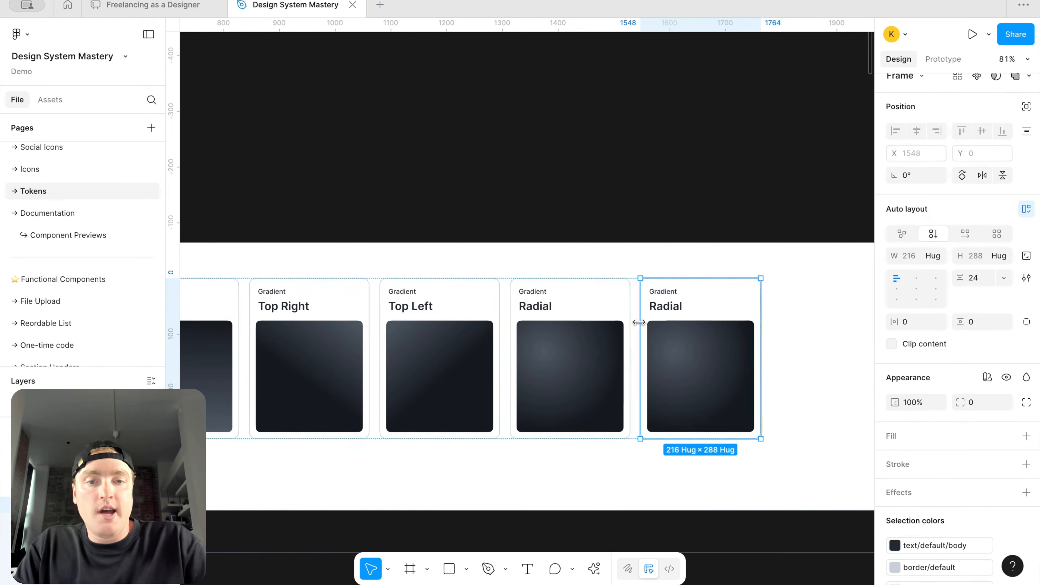
double_click(680, 344)
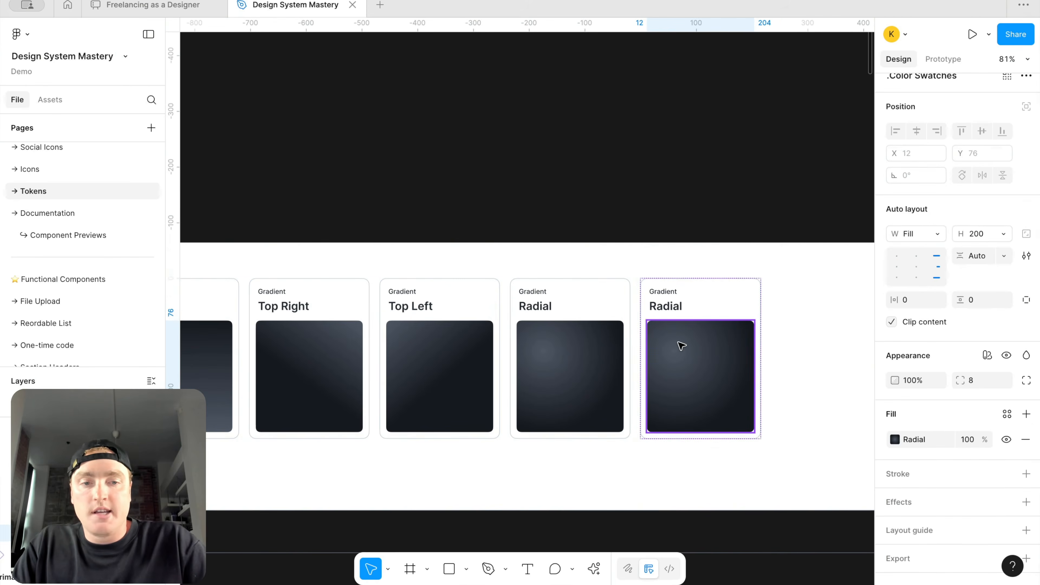
click(896, 440)
click(753, 449)
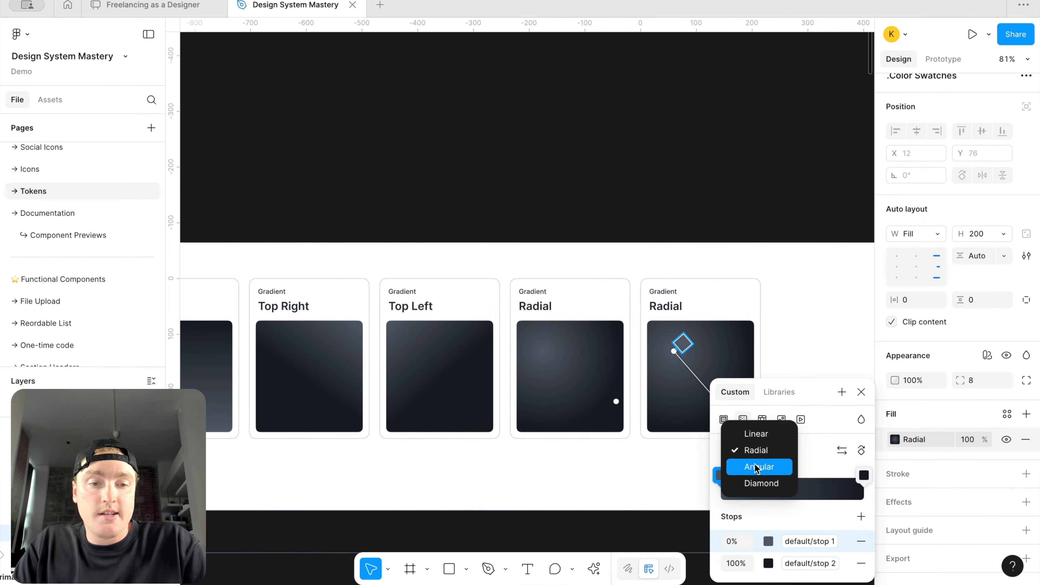
click(762, 483)
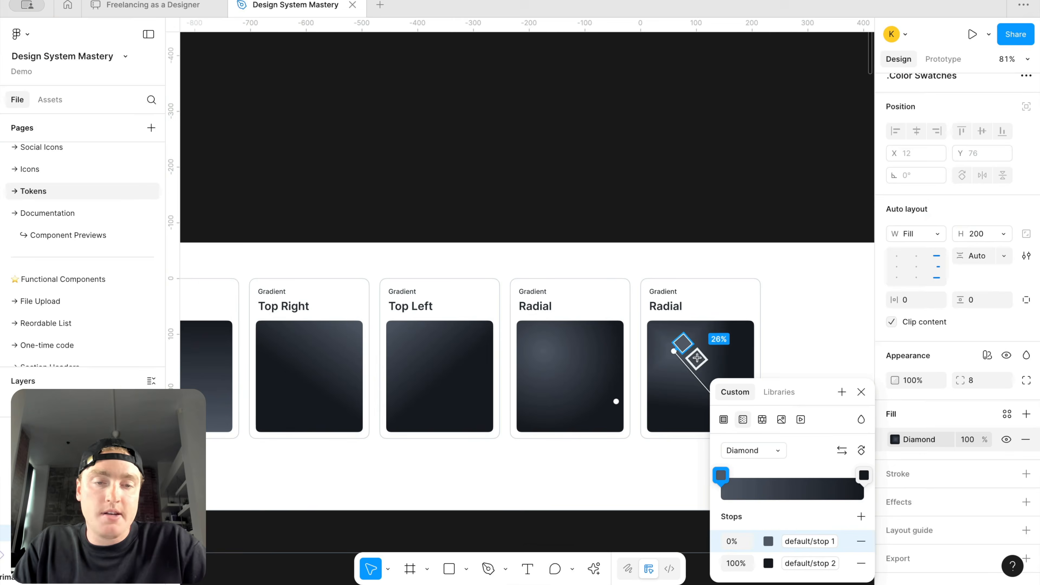
Step: Drag the diamond gradient's handles so it stretches toward the swatch's bottom-right corner
scroll(665, 391, right, 5)
mouse_move(579, 337)
mouse_down()
mouse_move(604, 353)
mouse_move(593, 353)
mouse_up()
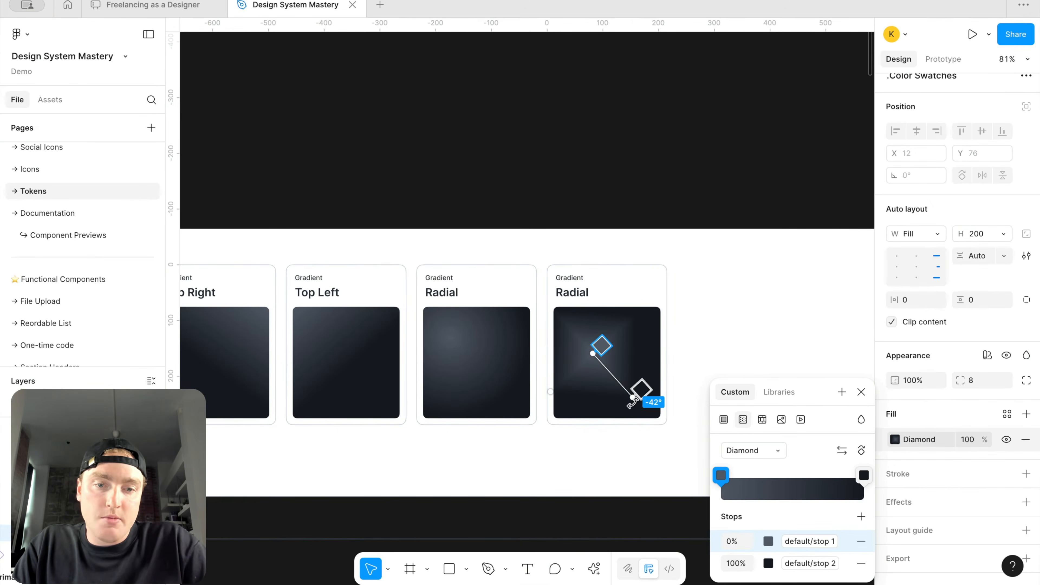
drag(632, 401, 669, 433)
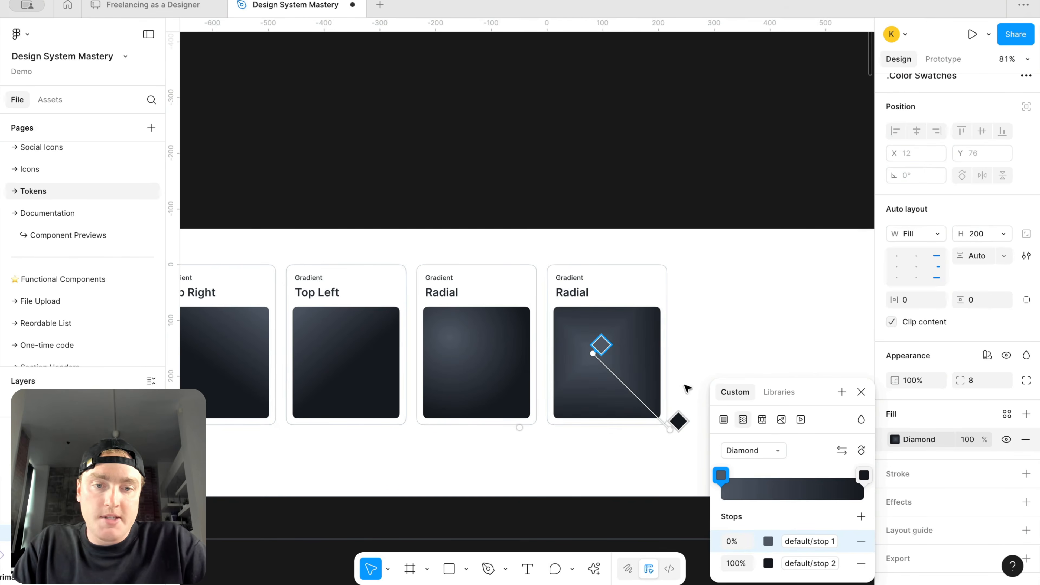
Step: Create a color style from the diamond swatch's fill named Solid Default Gradient/Diamond
click(842, 392)
text(Solid)
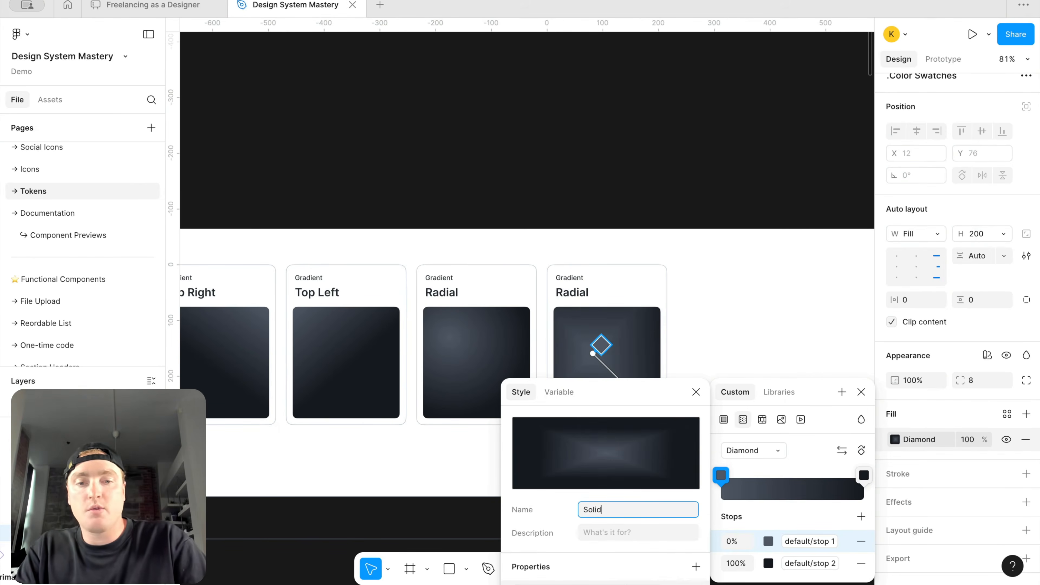
text( D)
key(BackSpace)
text(Gradient/)
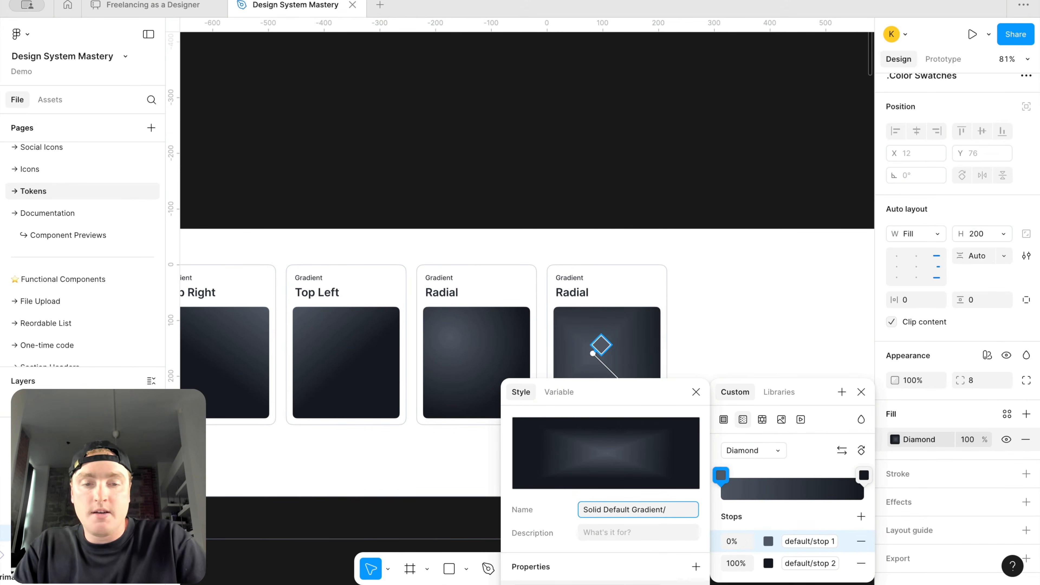
text(ond)
key(Return)
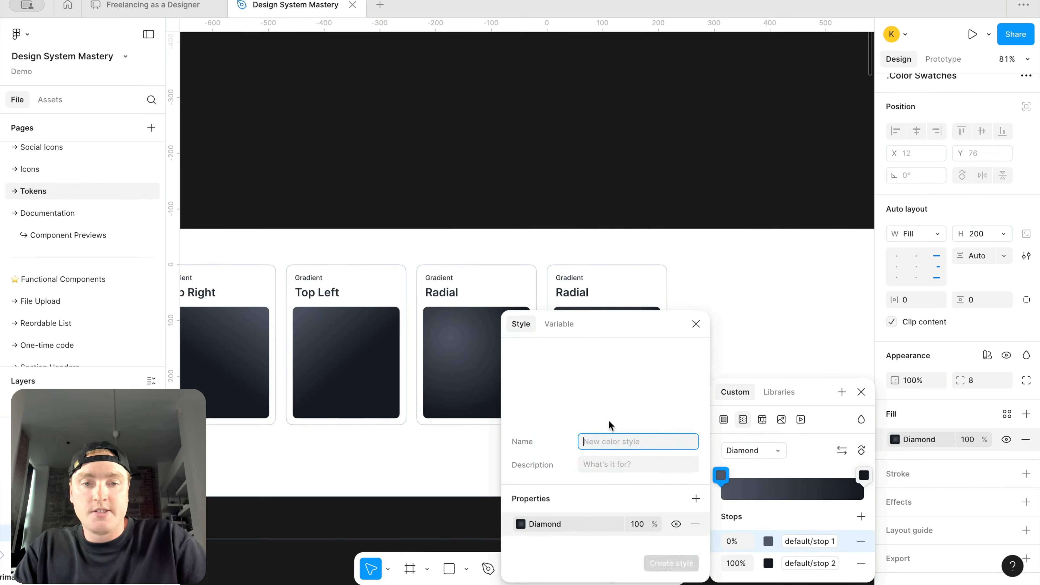
Step: Rename the copied card's title, entering Diamaond
click(581, 293)
double_click(581, 293)
text(D)
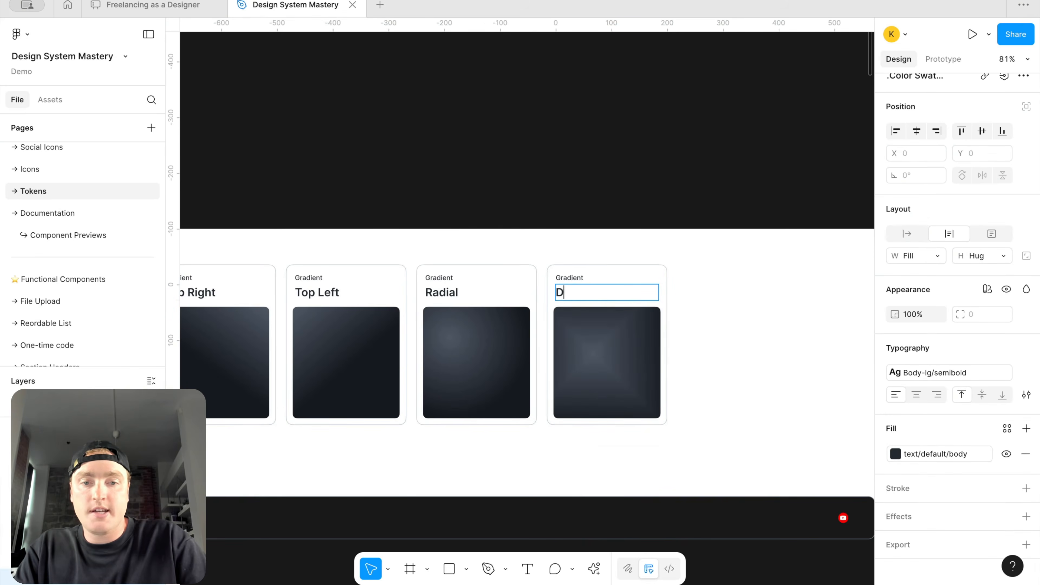
text(iamaond)
click(717, 312)
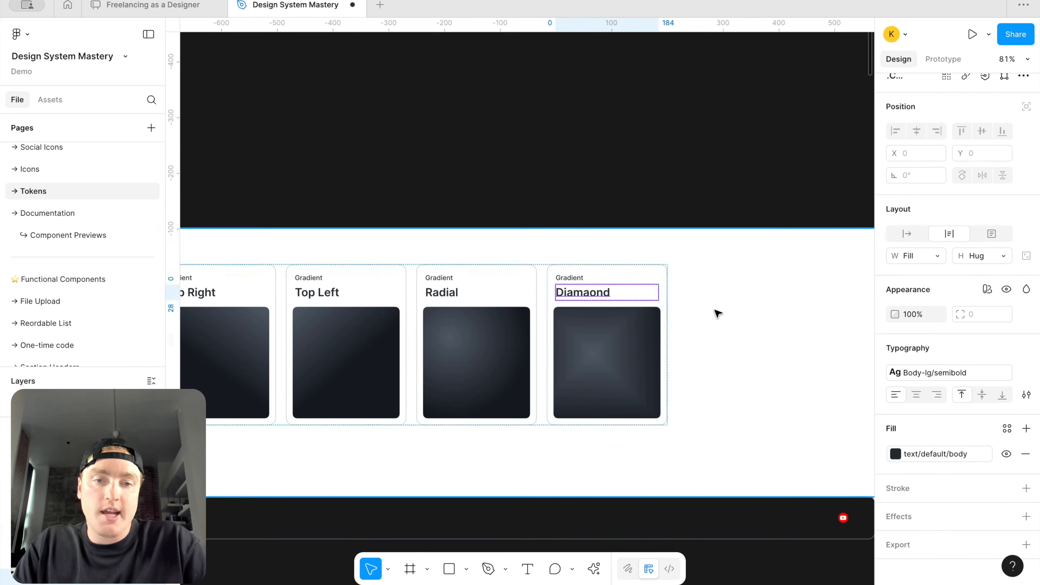
Step: Correct the card title's spelling to Diamond by removing the extra letter
click(717, 312)
double_click(609, 333)
double_click(609, 333)
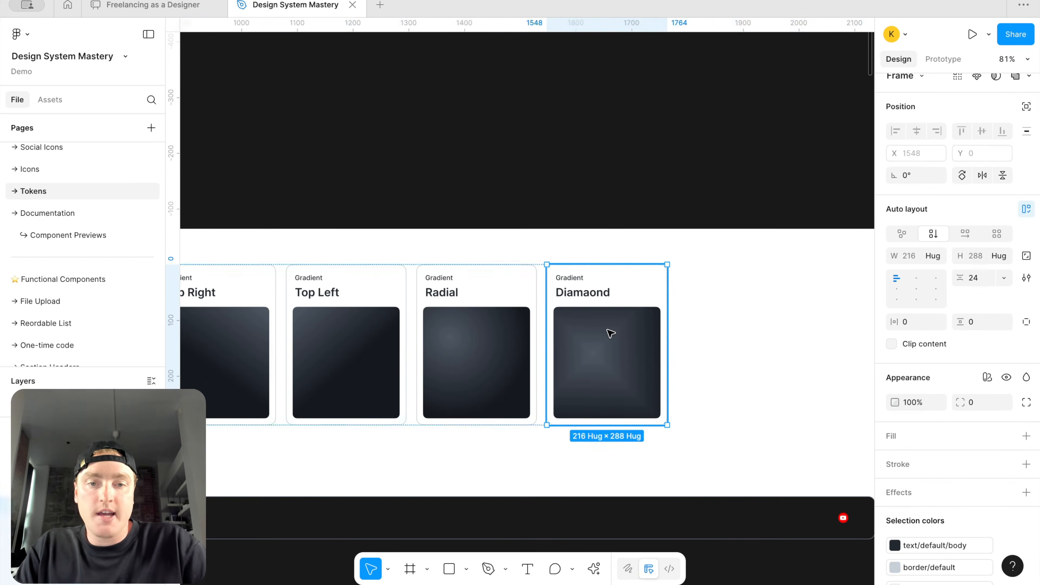
double_click(581, 292)
double_click(581, 292)
click(580, 292)
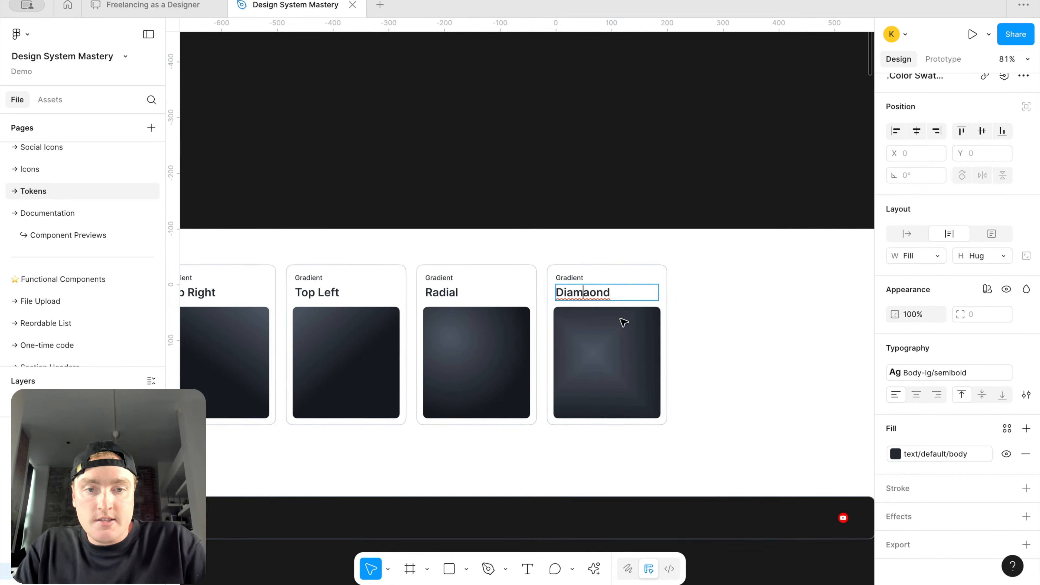
right_click(580, 282)
click(579, 298)
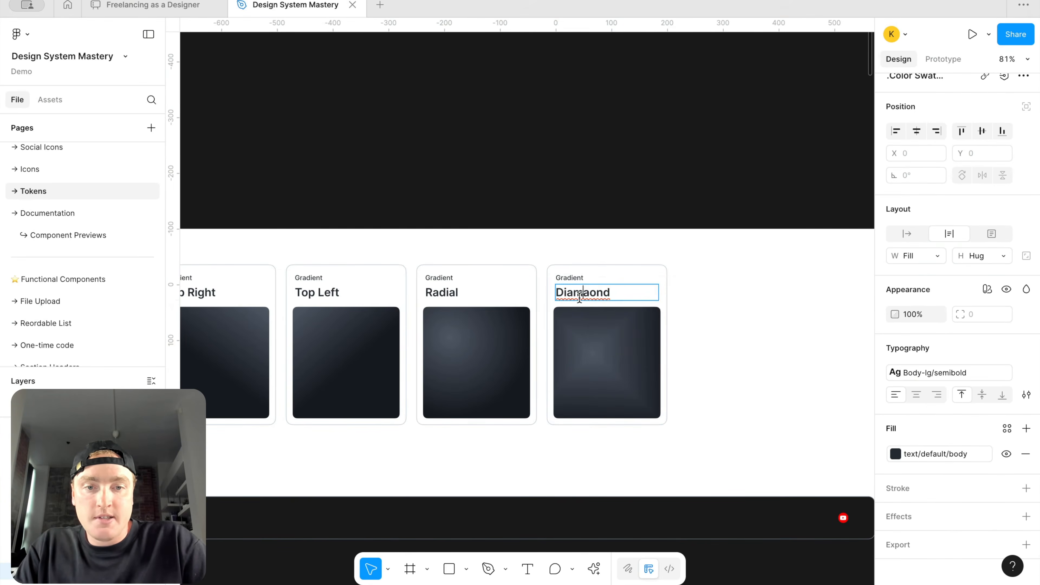
key(BackSpace)
Step: Duplicate the Diamond card and rename the copy's title to Angular
click(733, 313)
click(608, 321)
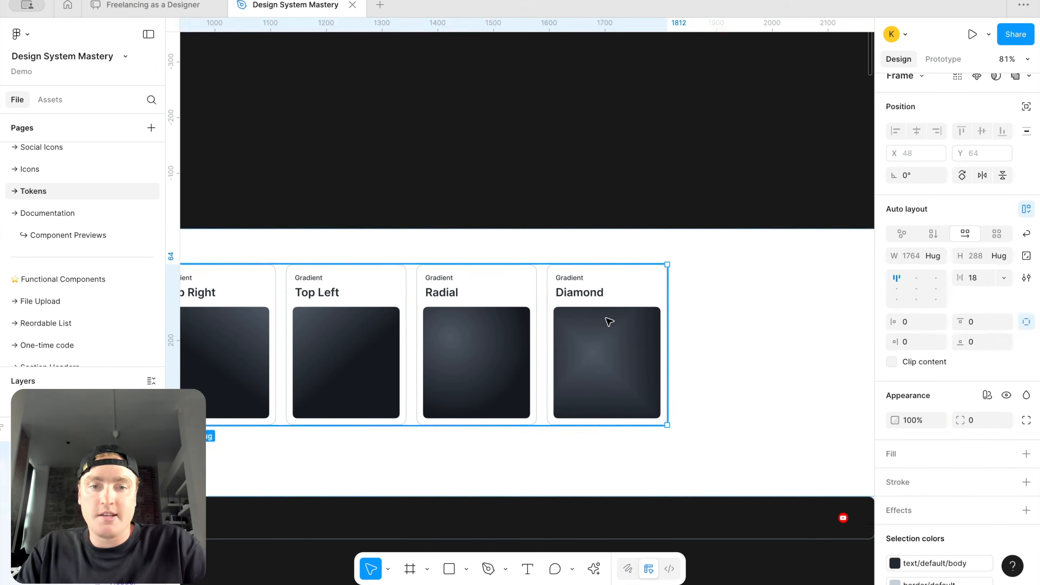
click(609, 322)
key(ctrl+d)
double_click(724, 292)
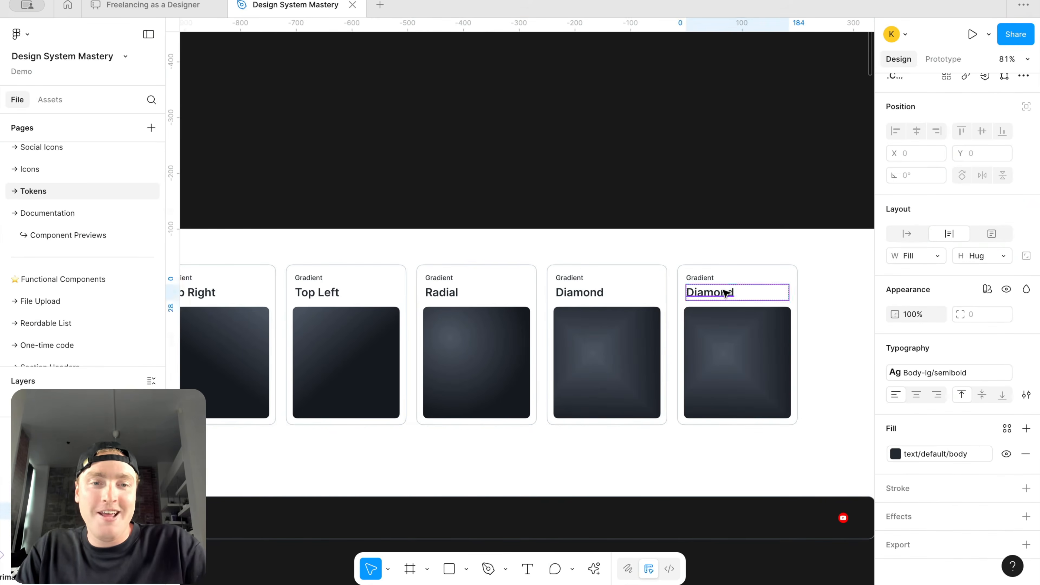
text(Radial)
key(ctrl+a)
text(Angular)
Step: Switch the Angular swatch's fill to an angular gradient
click(766, 378)
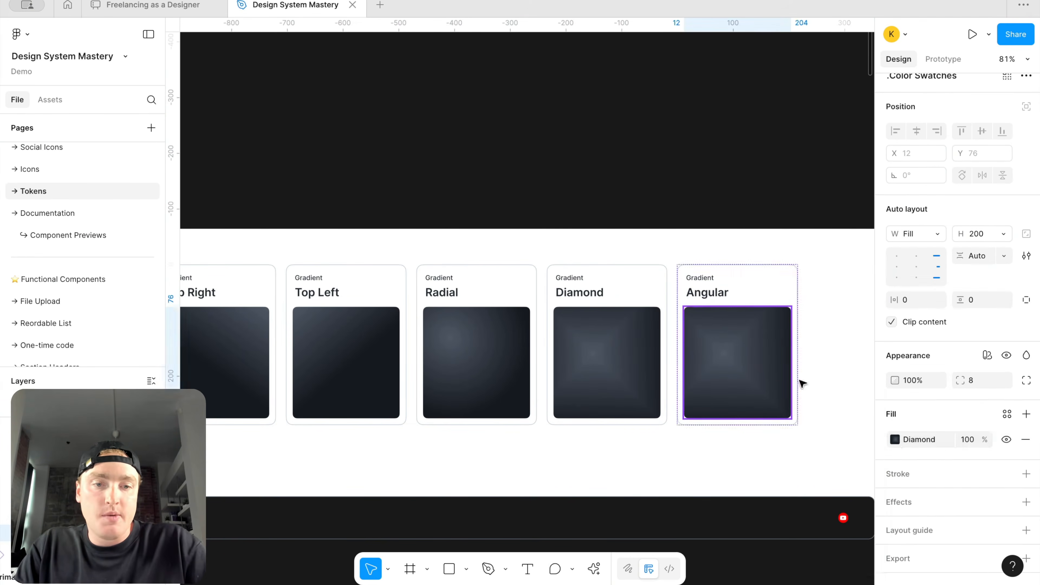
click(895, 441)
click(760, 448)
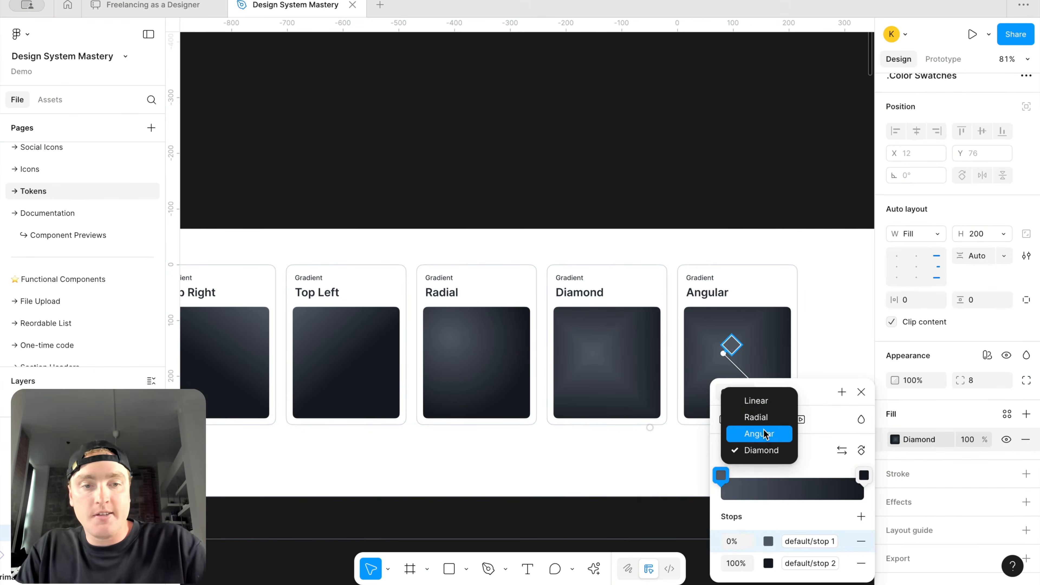
click(764, 434)
scroll(766, 337, right, 3)
key(Escape)
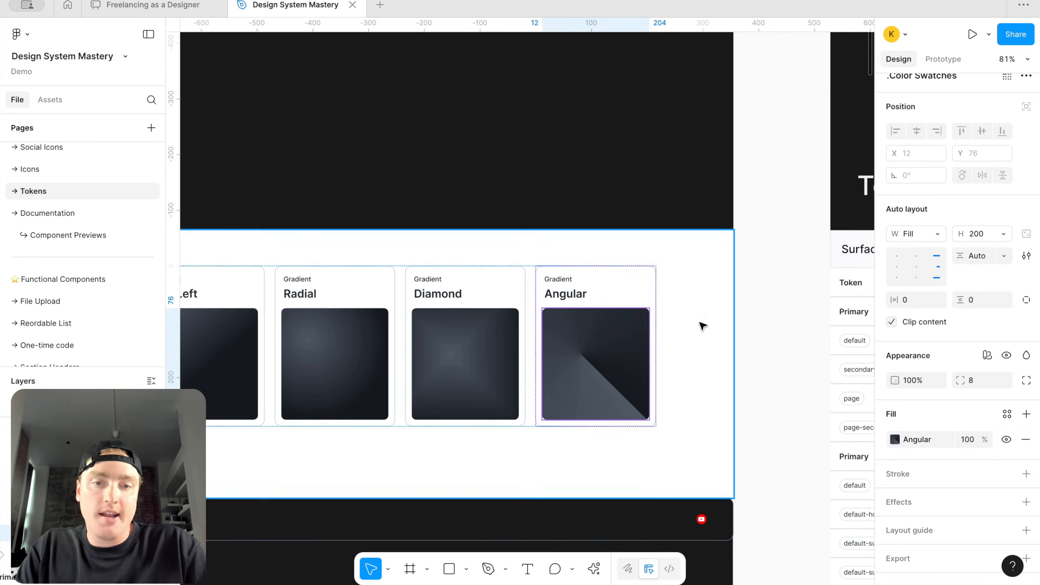
Step: Create a color style from the Angular swatch's fill named Solid Default Gradient/Angular
click(1007, 414)
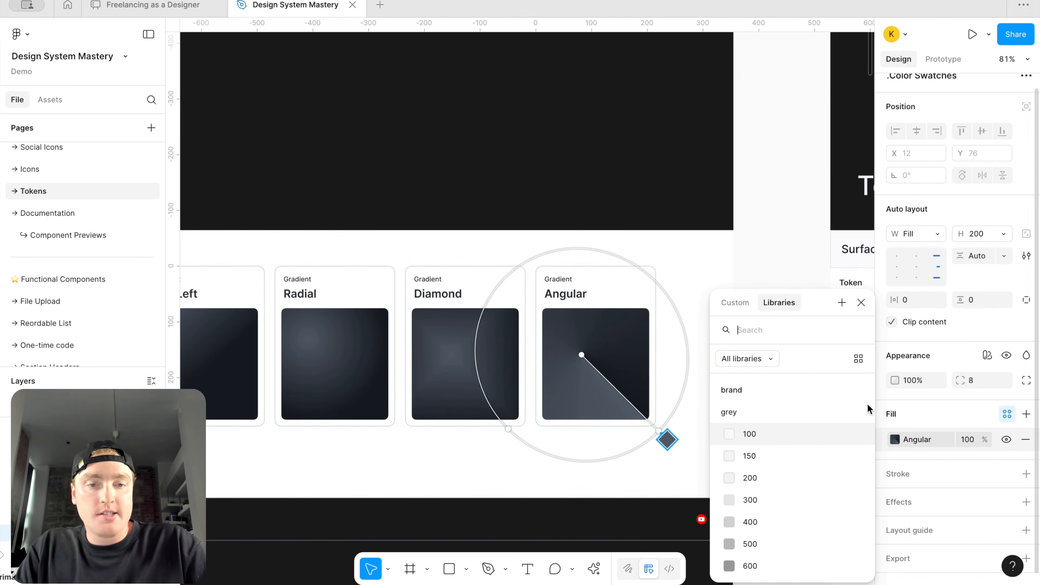
click(842, 303)
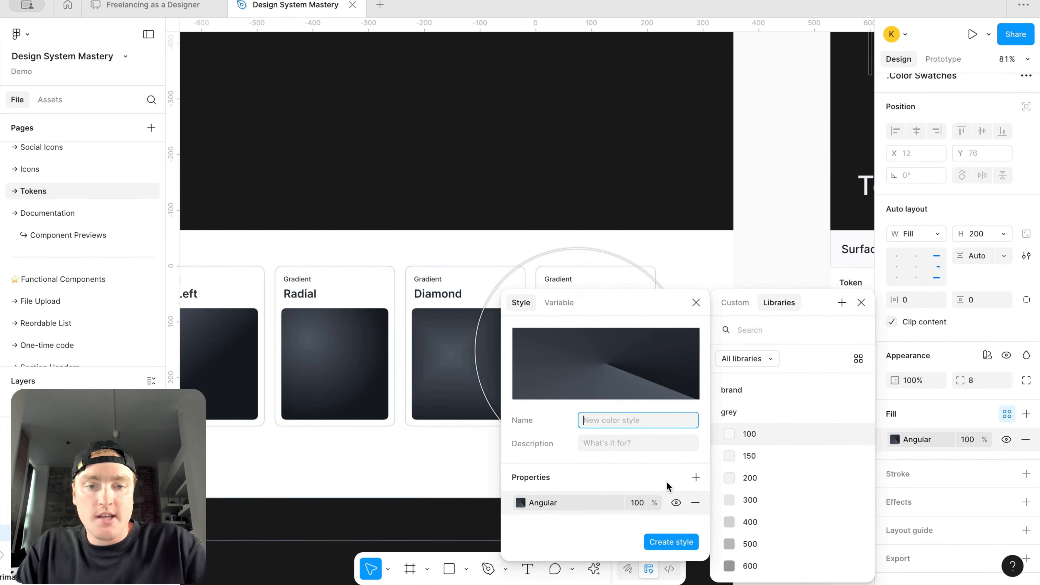
text(Solid)
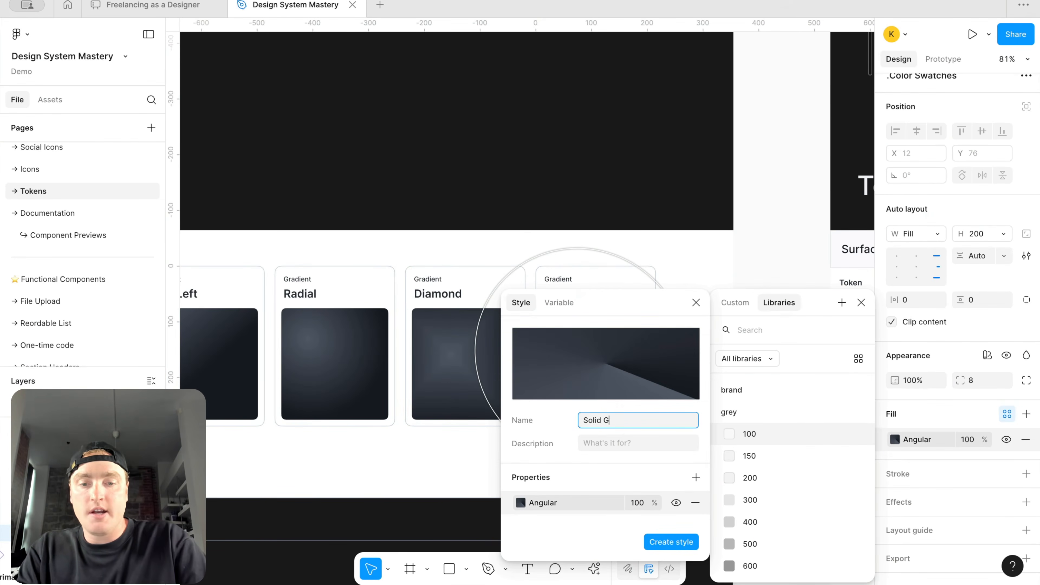
key(ctrl+a)
text(S)
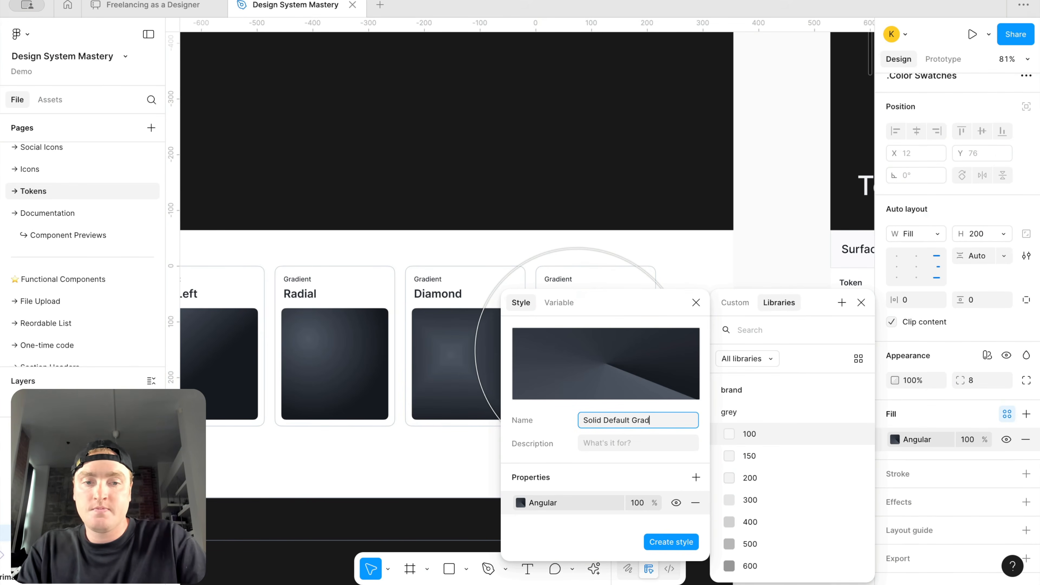
text(olid Default Gradient/Angular)
key(Return)
click(861, 302)
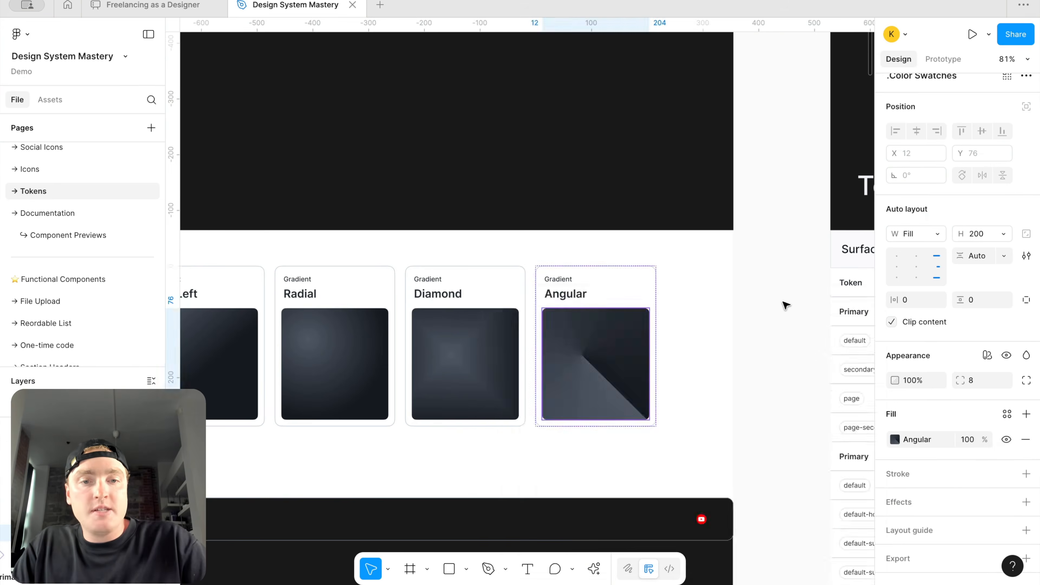
Step: Open the gradients & opacity variable collection and review its default and inverse groups
scroll(786, 297, down, 6)
click(782, 295)
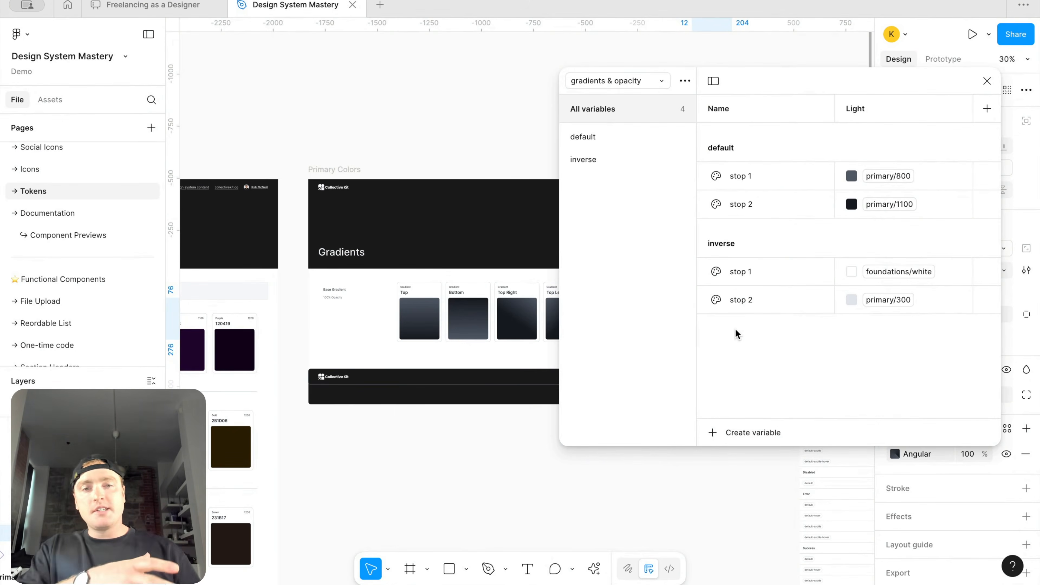
click(594, 132)
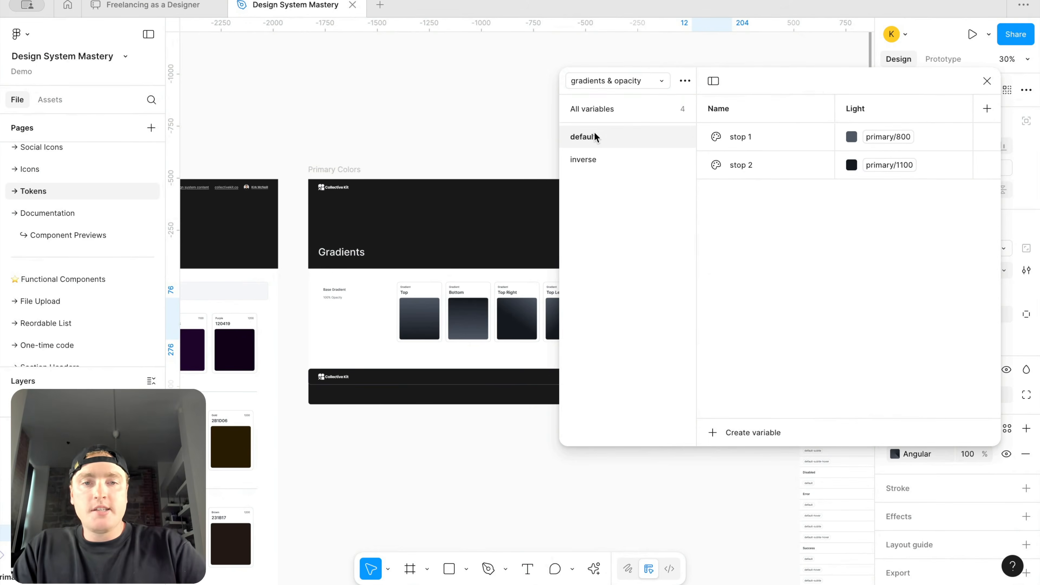
click(606, 109)
Step: Rename the default variable group to Full gradient/default so it nests under a Full gradient group
double_click(722, 147)
key(Left)
text(Full gradinet)
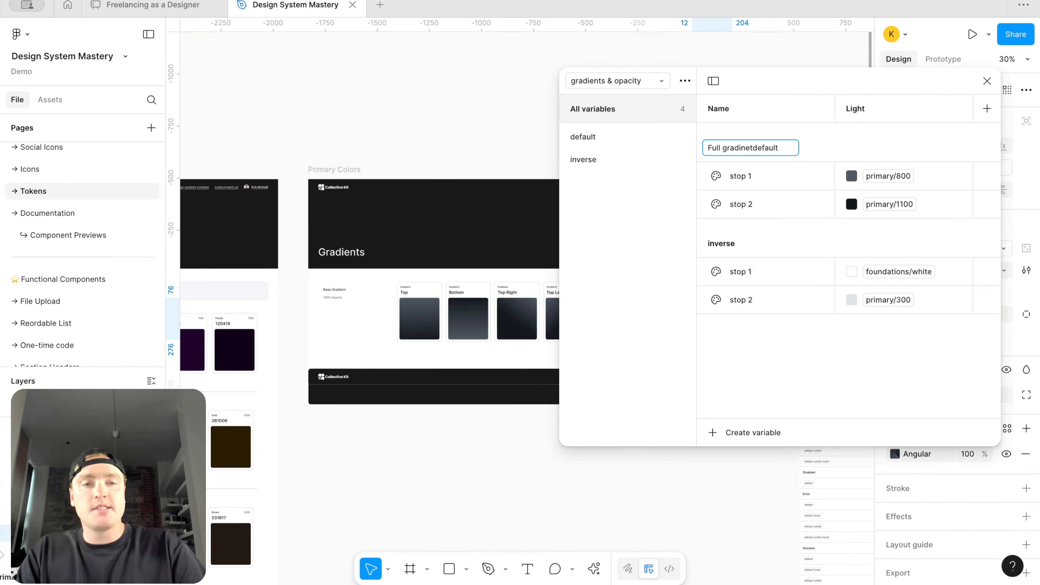
key(BackSpace)
key(BackSpace)
key(BackSpace)
text(ent)
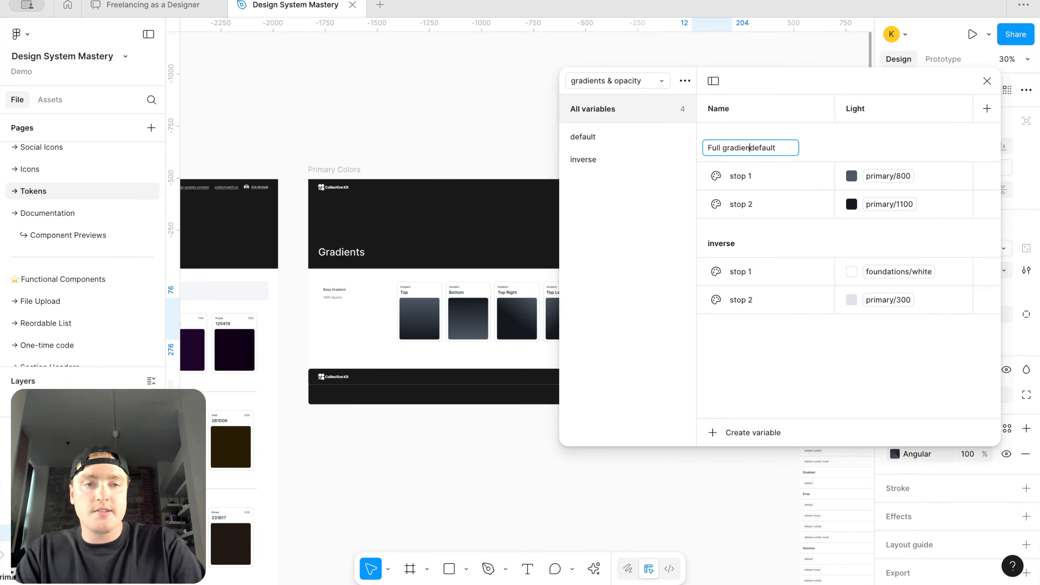
text(/)
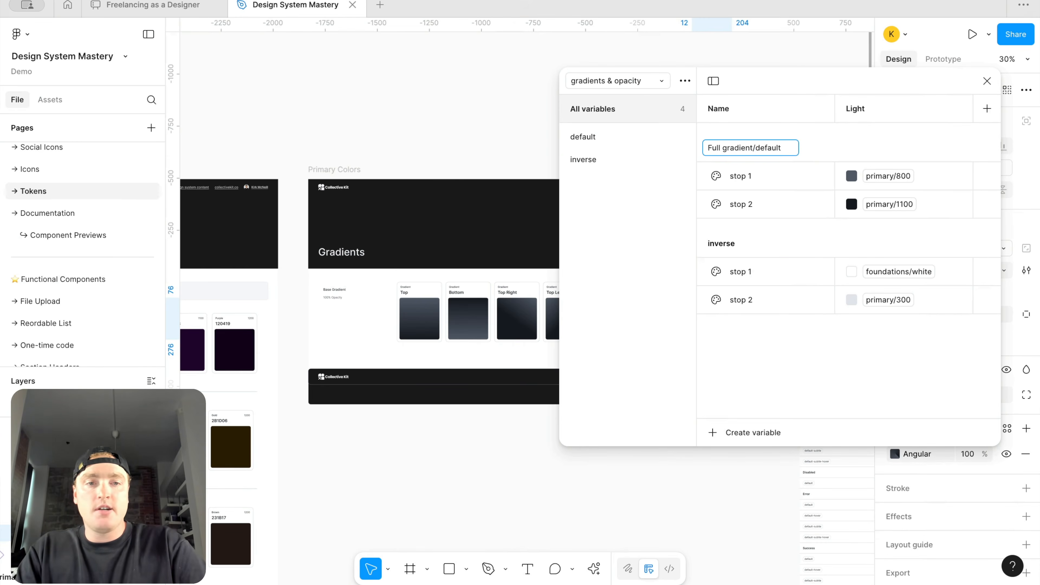
key(Right)
key(shift+Left)
key(shift+Left)
key(shift+Left)
key(shift+Left)
key(shift+Left)
key(shift+Left)
key(shift+Left)
key(shift+Left)
key(shift+Left)
key(shift+Left)
key(shift+Left)
key(shift+Left)
key(shift+Left)
key(shift+Left)
key(ctrl+c)
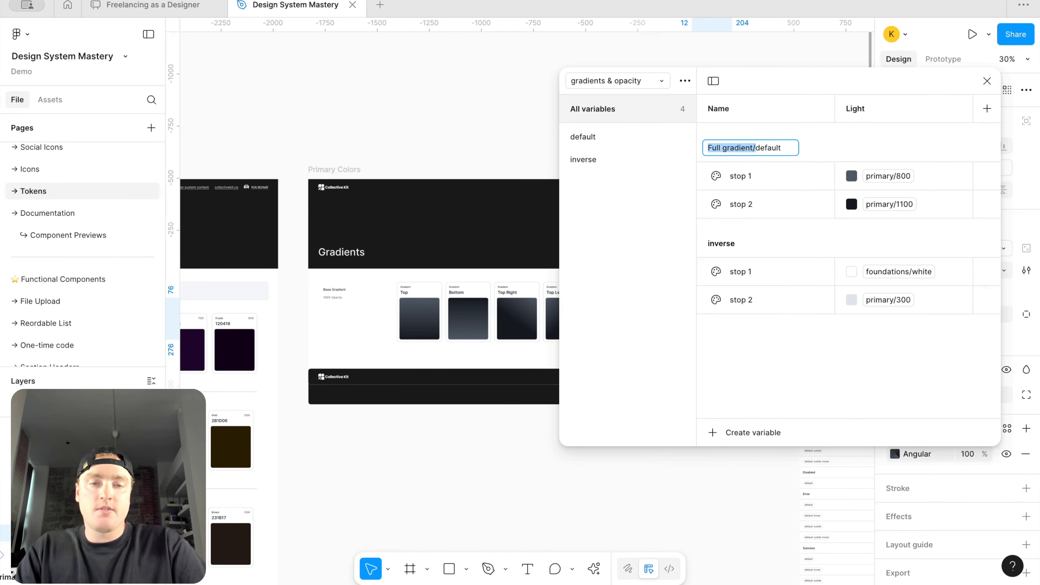
key(Return)
Step: Rename the inverse variable group to Full gradient/inverse
click(587, 182)
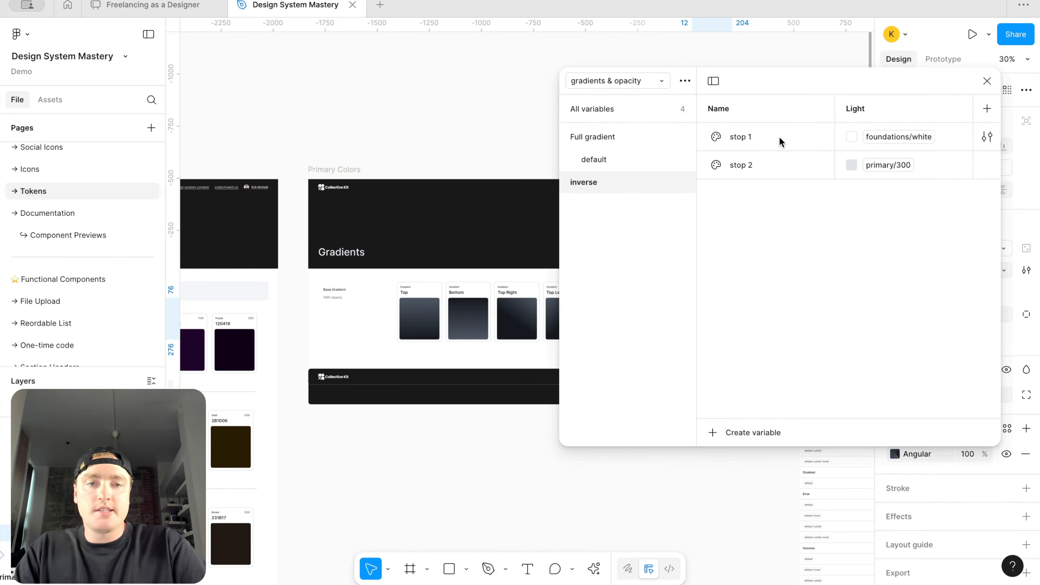
click(606, 110)
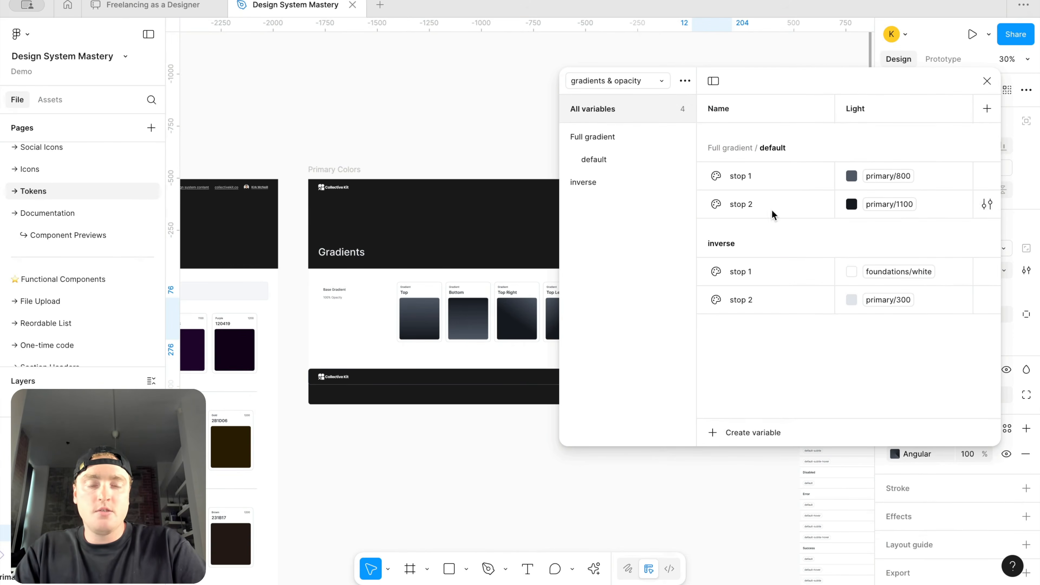
double_click(725, 238)
key(Left)
key(ctrl+v)
key(Return)
click(567, 135)
Step: Create a new color variable named Opacity/primary/10%
click(735, 434)
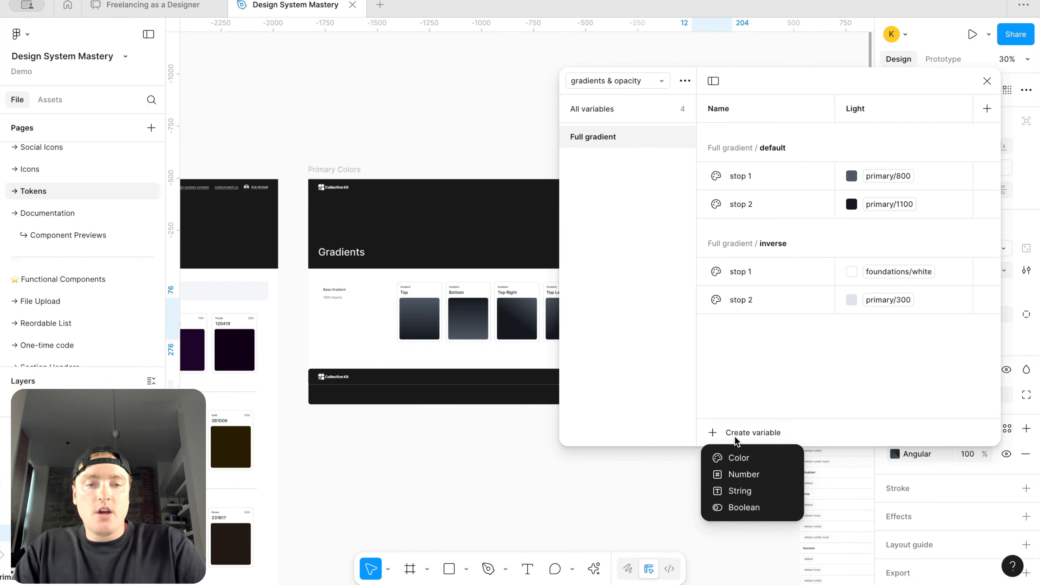
click(598, 109)
click(751, 436)
click(741, 457)
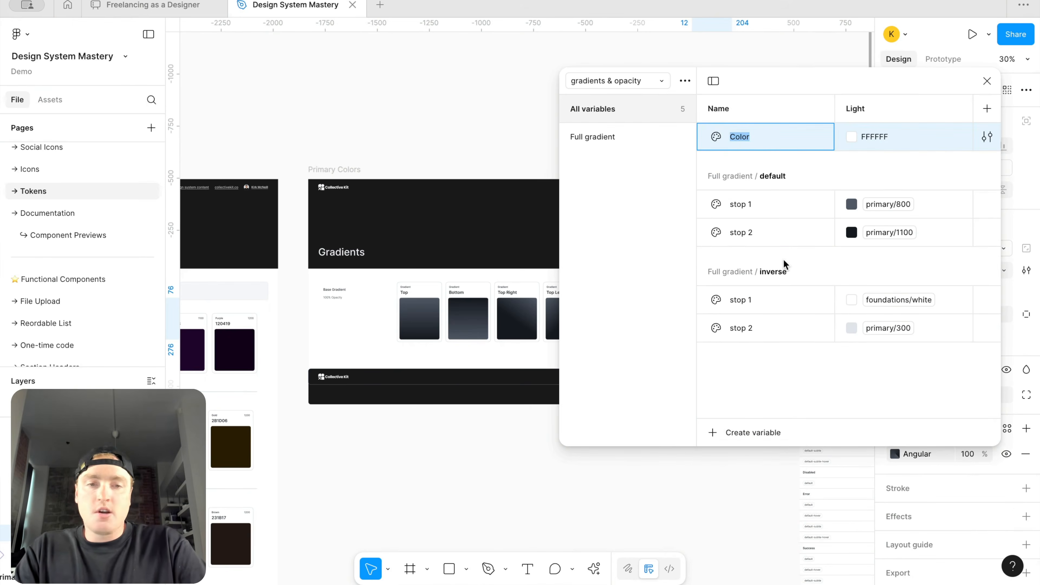
text(Opaci)
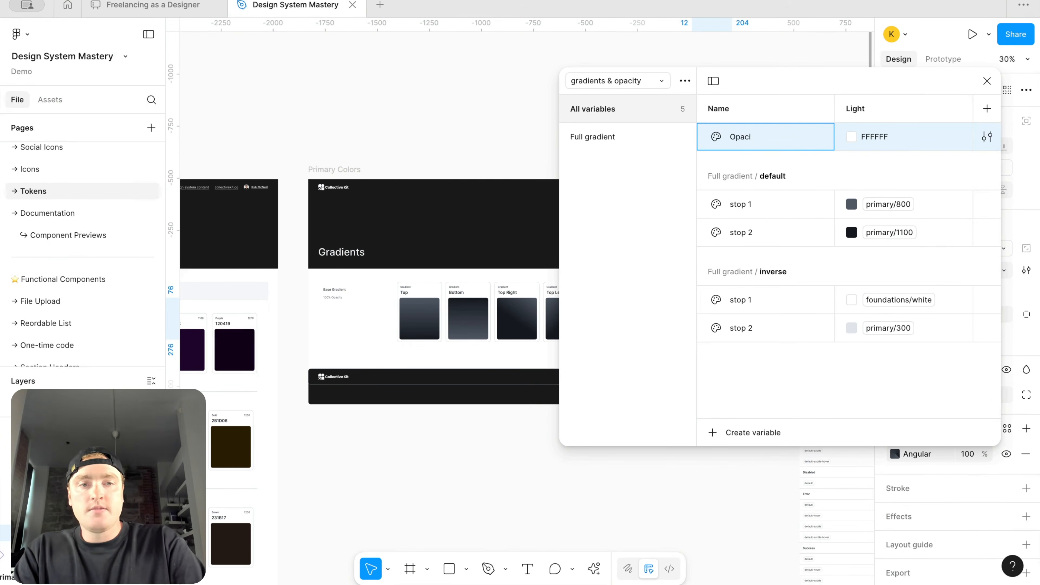
text(itu)
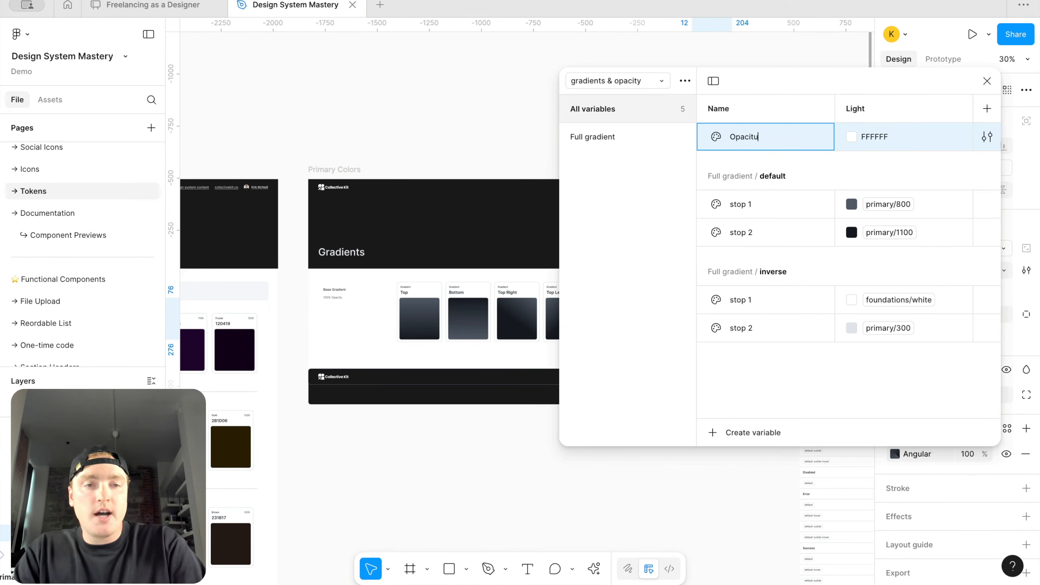
key(BackSpace)
text(y/pri)
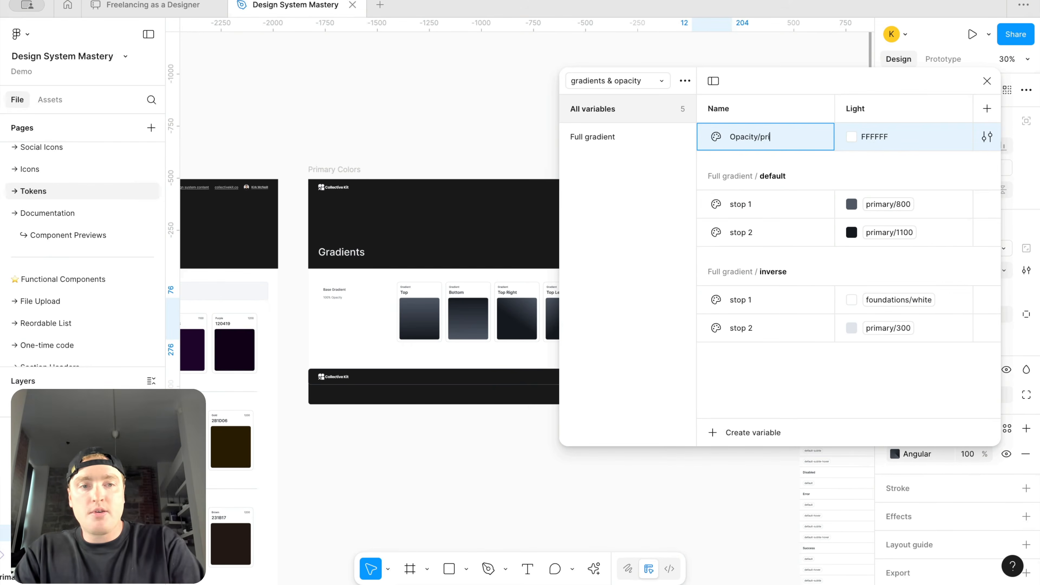
text(mary/10%)
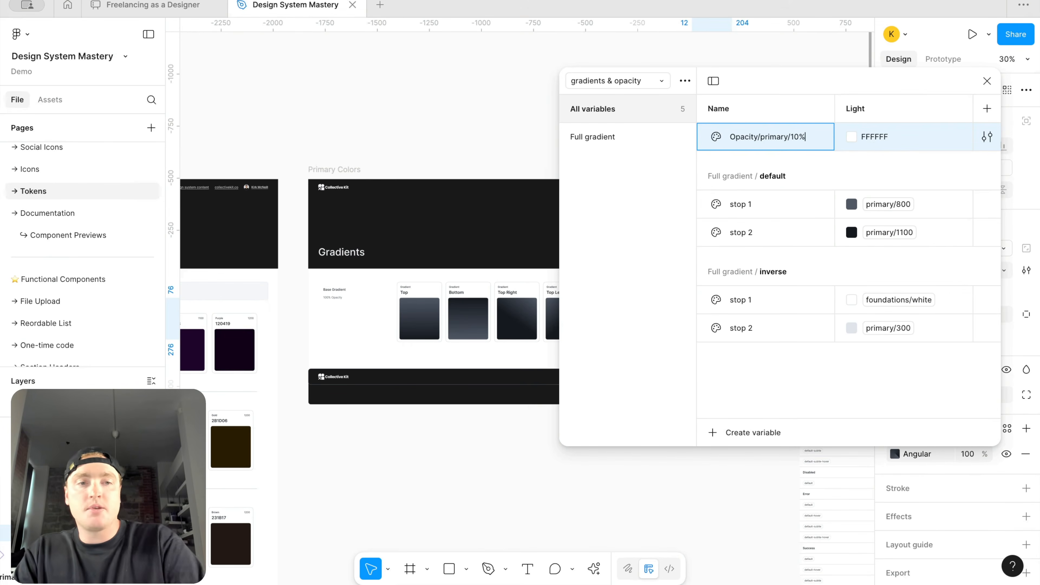
key(Return)
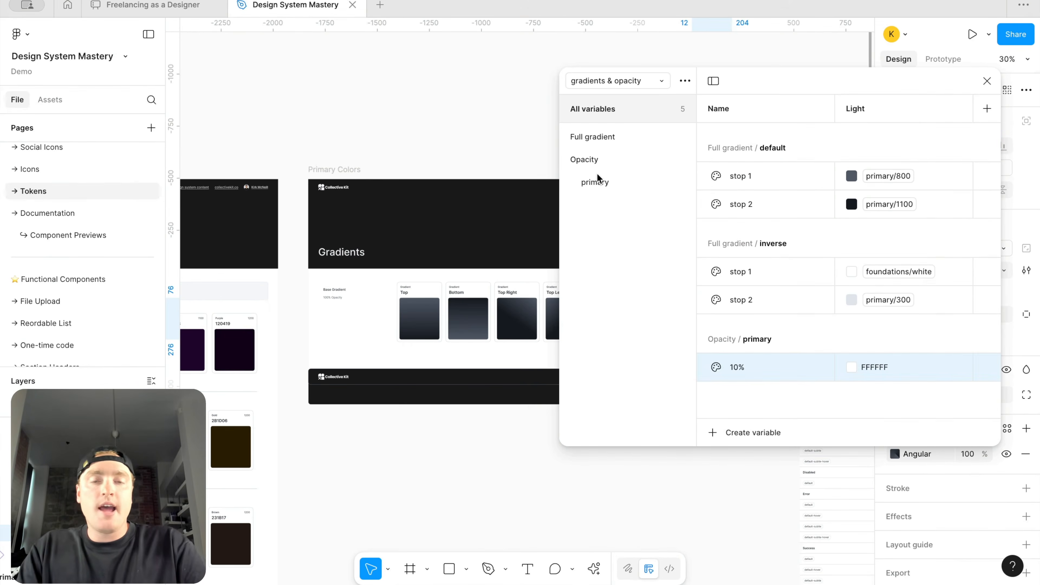
click(598, 160)
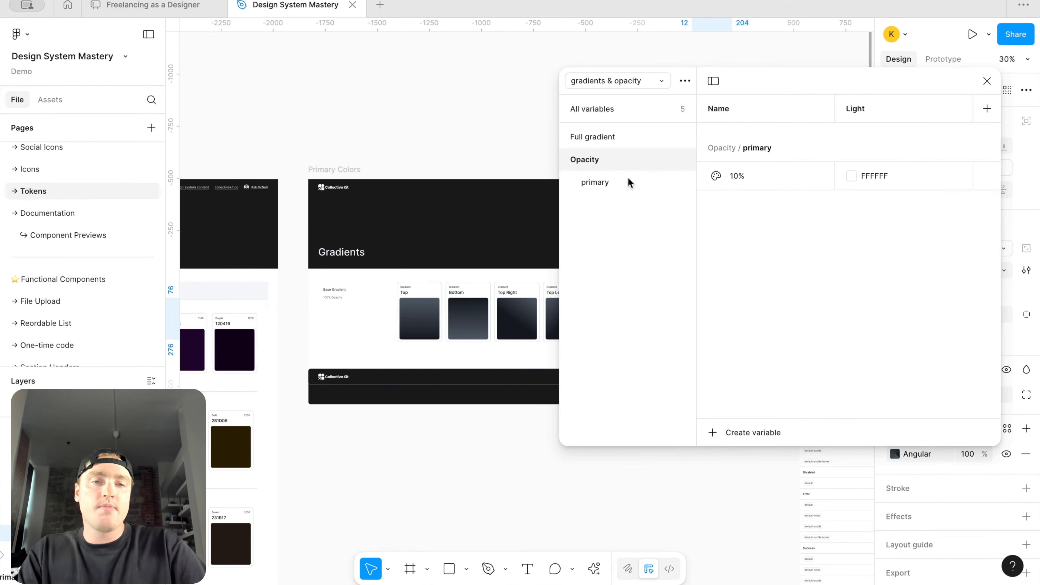
click(765, 183)
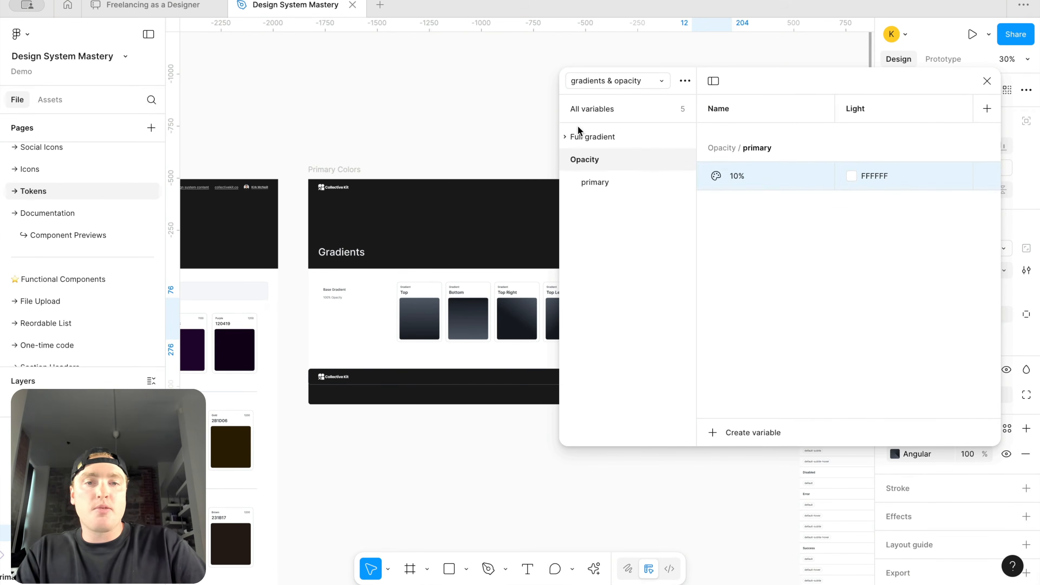
Step: Temporarily detach the default stop 1 color from its alias to get its hex value, then undo the detachment
click(577, 136)
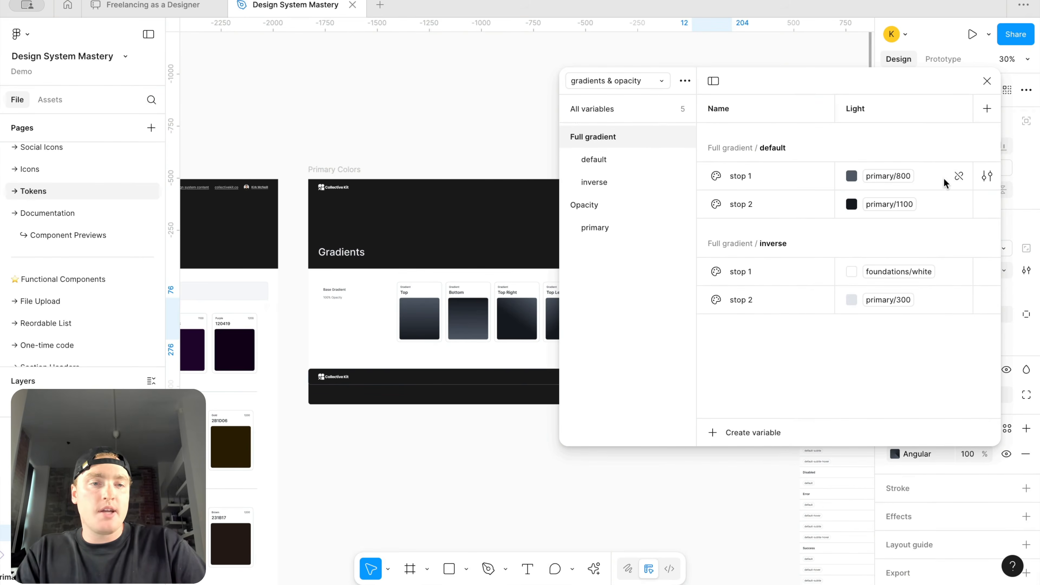
click(961, 175)
click(887, 172)
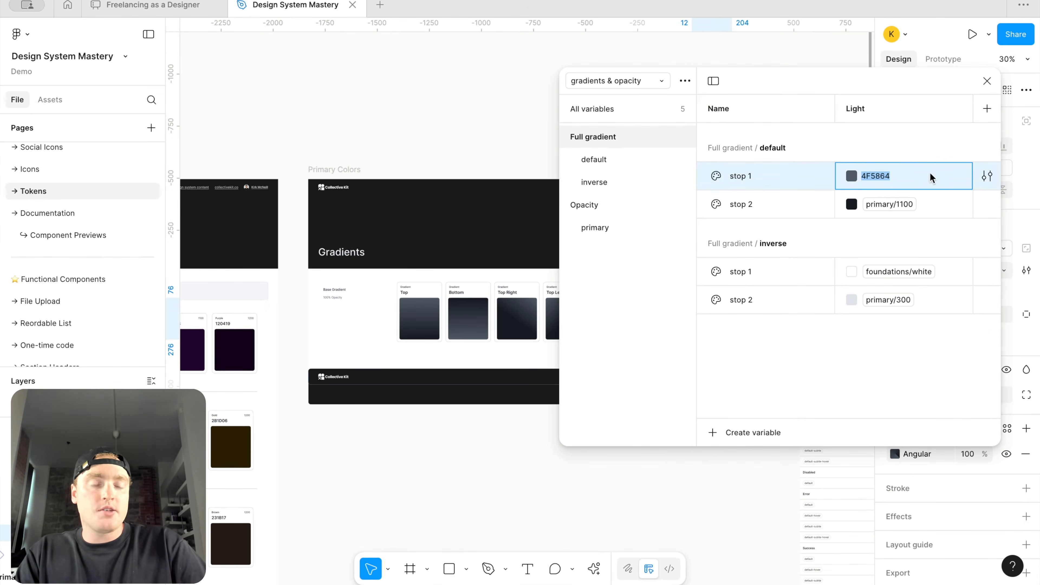
click(834, 385)
key(super+z)
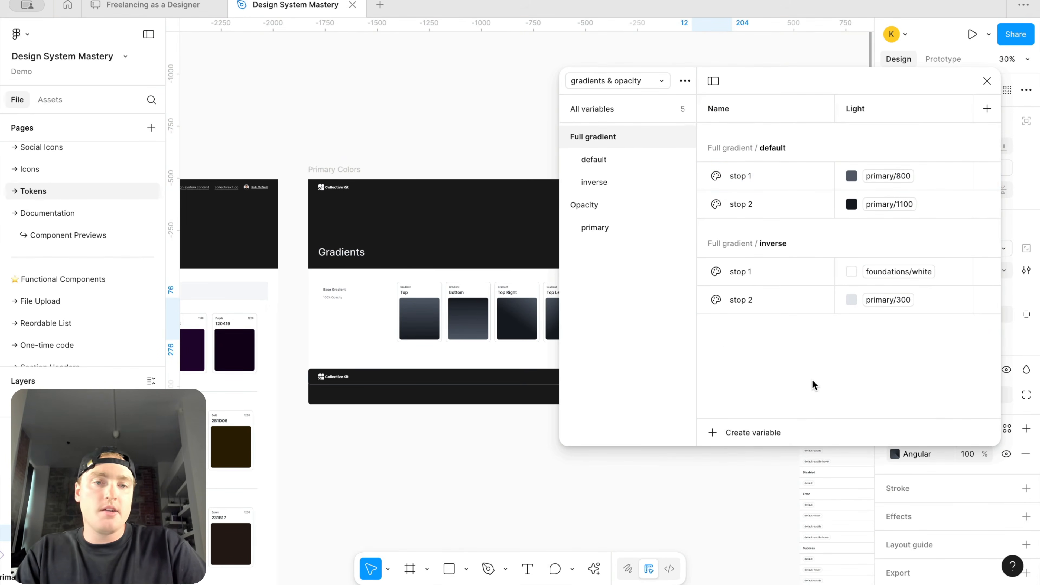
Step: Set the 10% variable's color to 4F5864 with 10% opacity
click(605, 224)
click(878, 136)
text(4F5864)
key(Return)
click(986, 136)
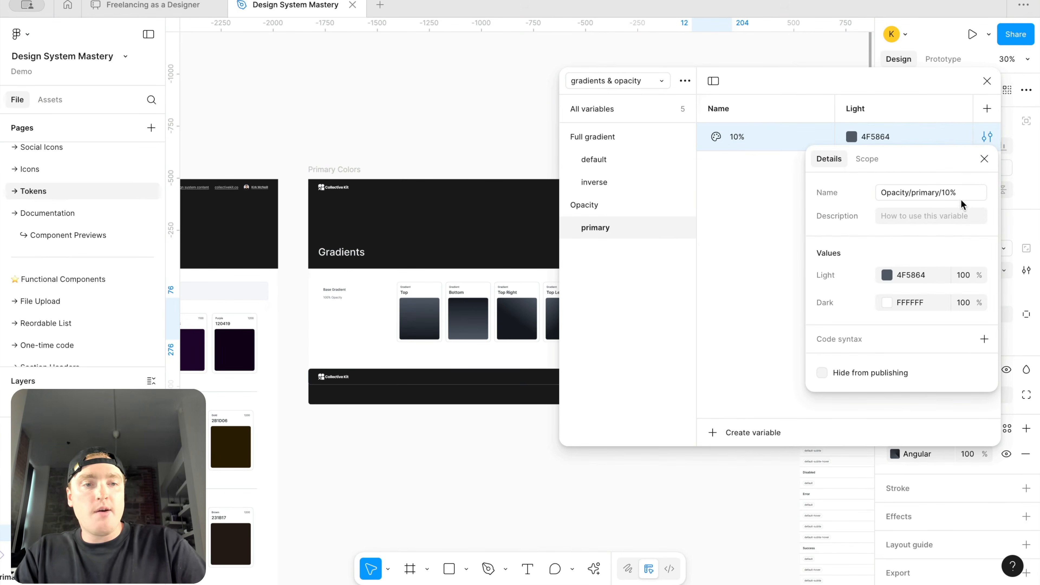
click(963, 274)
text(10)
key(Return)
click(762, 223)
click(775, 145)
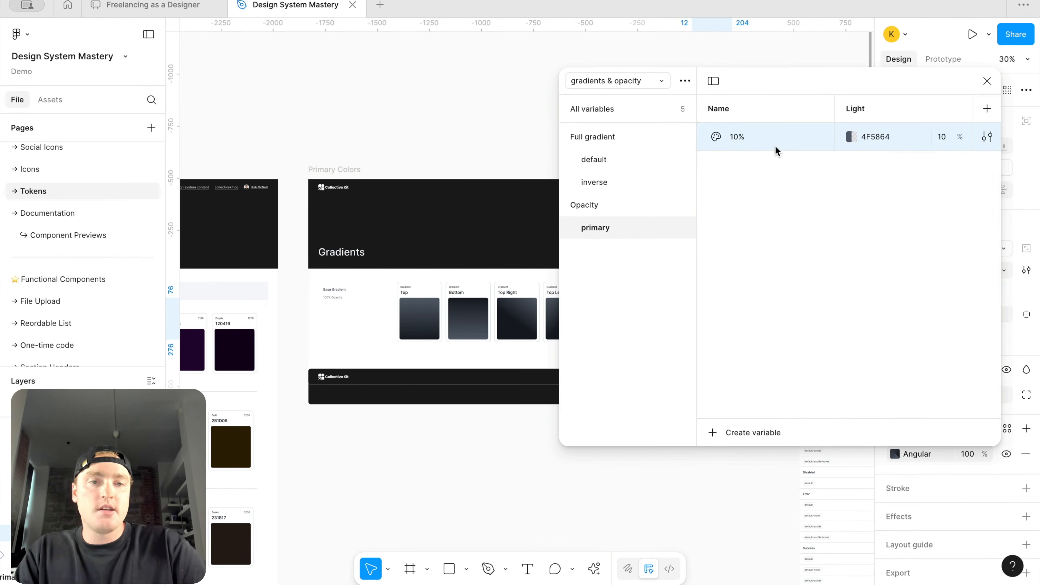
Step: Add opacity variables 20% and 30% in the primary group, setting their opacity to 20 and 30
key(shift+Return)
text(20)
key(Return)
click(943, 166)
text(20)
key(Return)
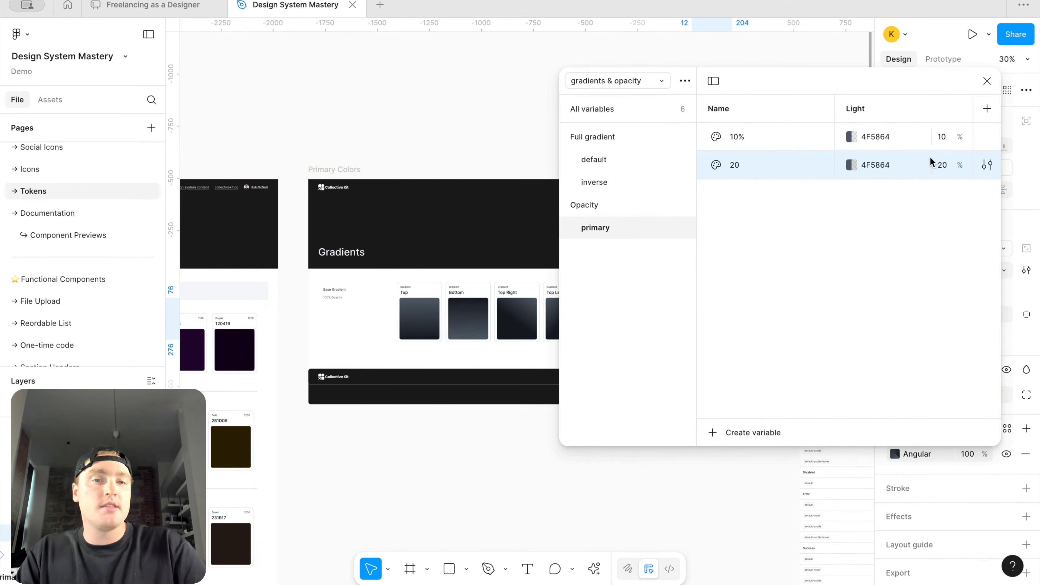
double_click(748, 173)
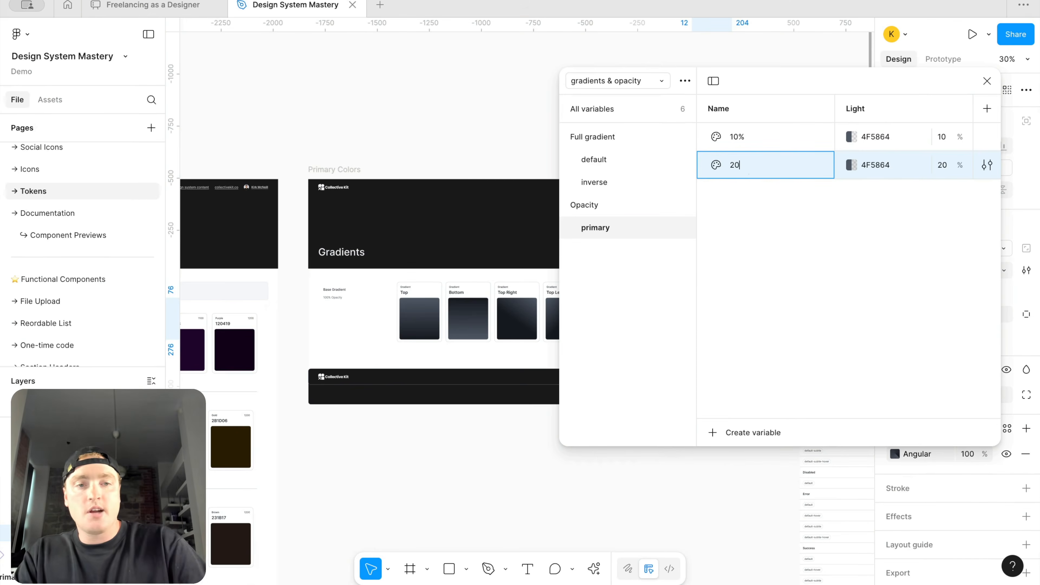
text(%)
key(Return)
text(30%)
key(Return)
click(944, 191)
text(30)
key(Return)
Step: Add opacity variables 40%, 50% and 60% with matching opacity values of 40, 50 and 60
key(Return)
text(40%)
key(Return)
click(948, 222)
text(40)
key(Return)
key(Return)
text(50%)
click(941, 251)
text(50)
Step: Add opacity variables 70%, 80% and 90% with matching opacity values of 70, 80 and 90
key(Return)
key(Return)
text(60%)
click(948, 275)
text(60)
key(Return)
key(Return)
text(70%)
click(943, 301)
text(70)
key(Return)
key(Return)
text(80%)
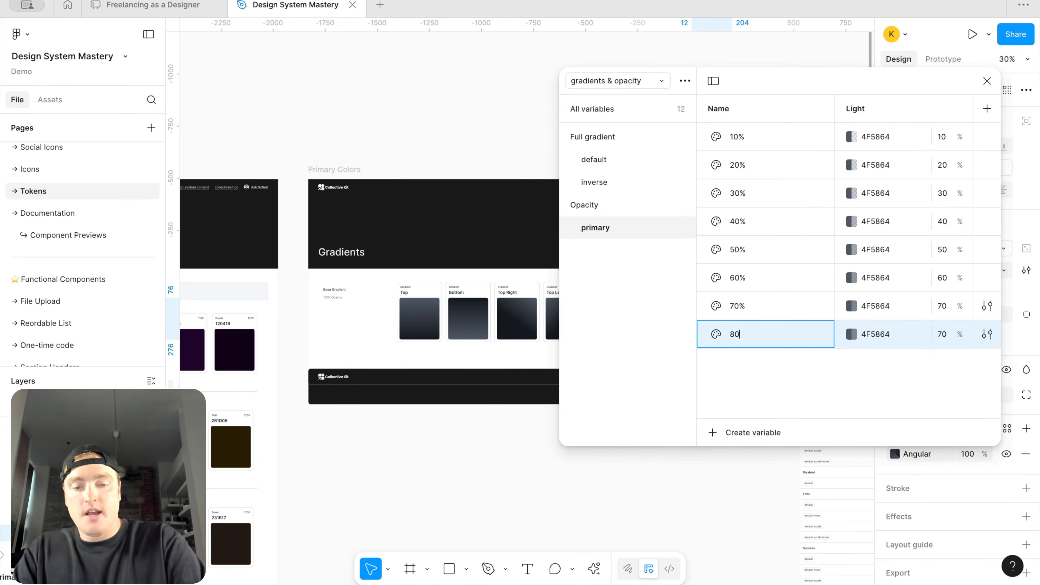
click(945, 334)
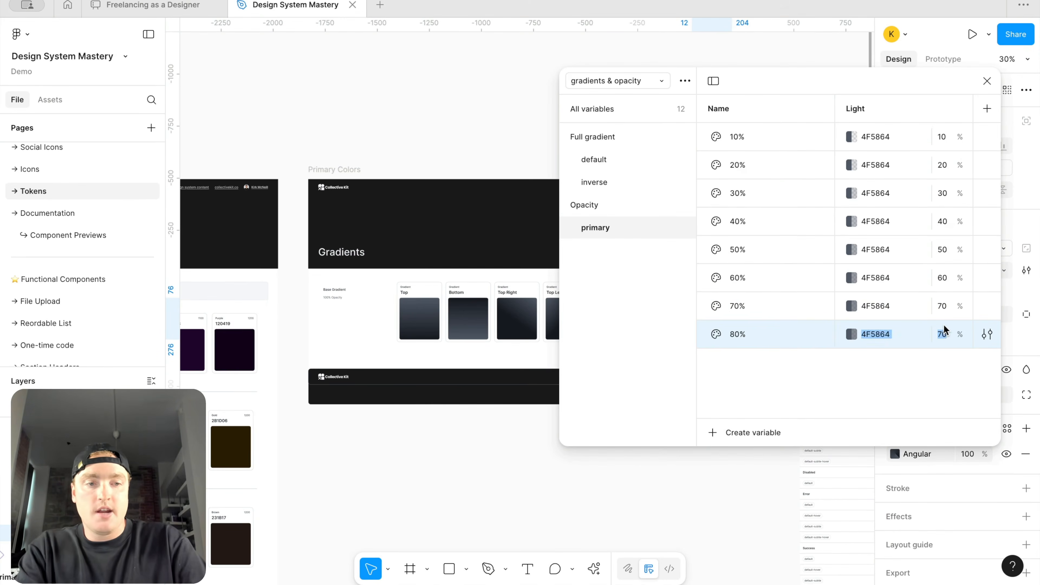
key(8)
key(0)
click(944, 330)
text(80)
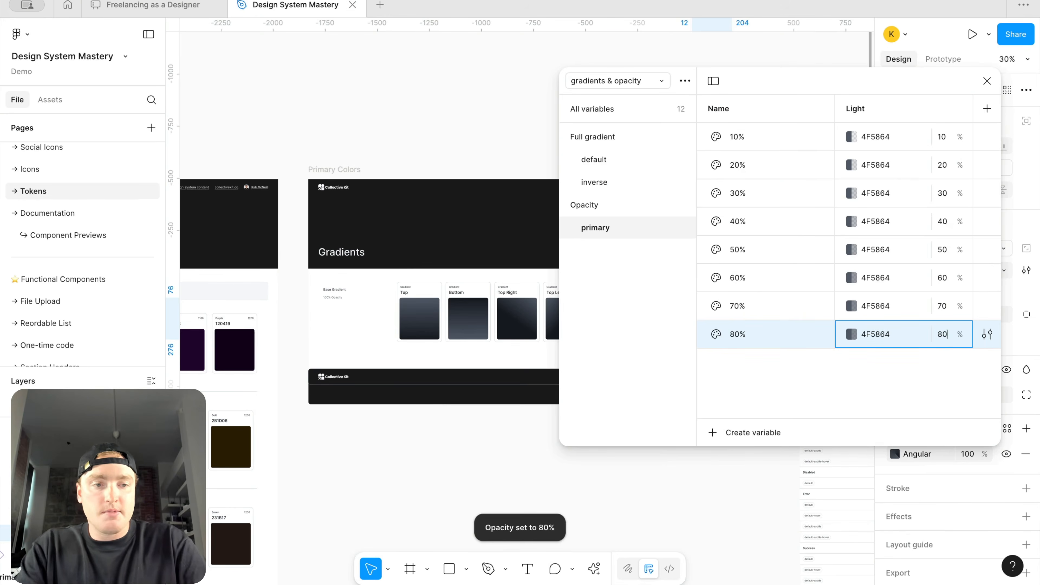
key(ctrl+d)
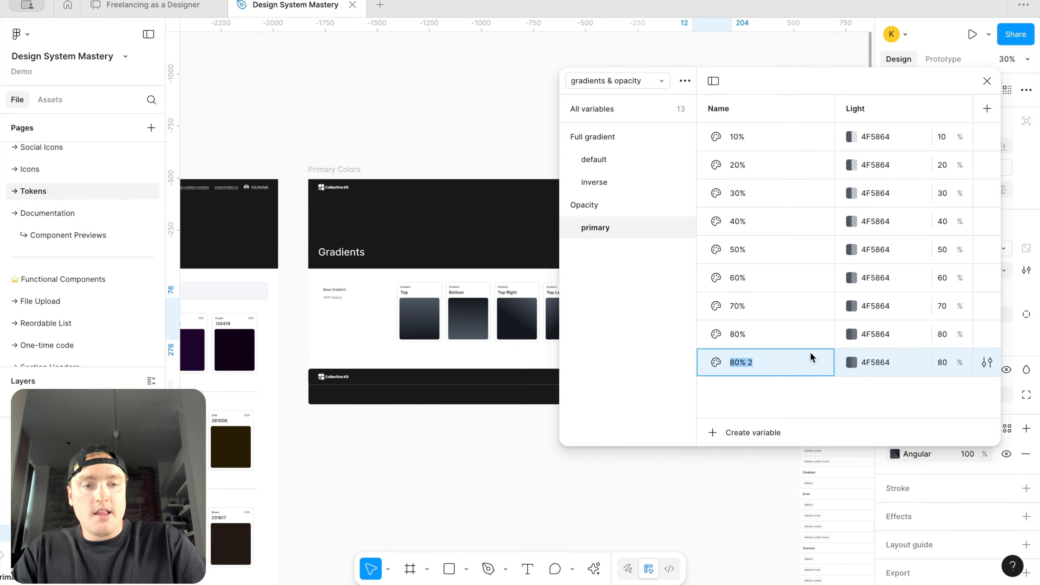
text(90%)
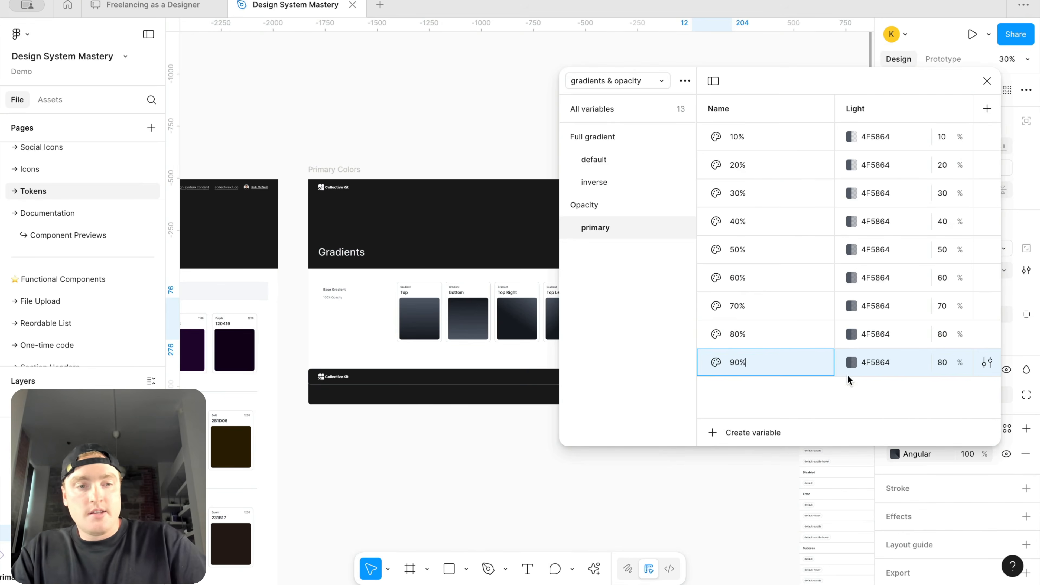
click(940, 362)
text(90)
key(Return)
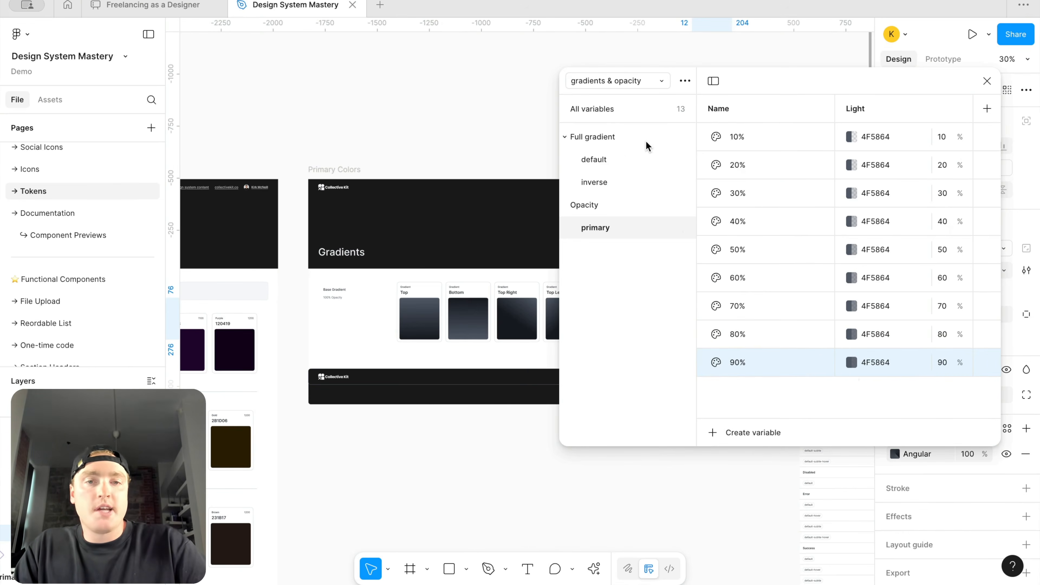
Step: Duplicate the Opacity/primary variable group
click(625, 159)
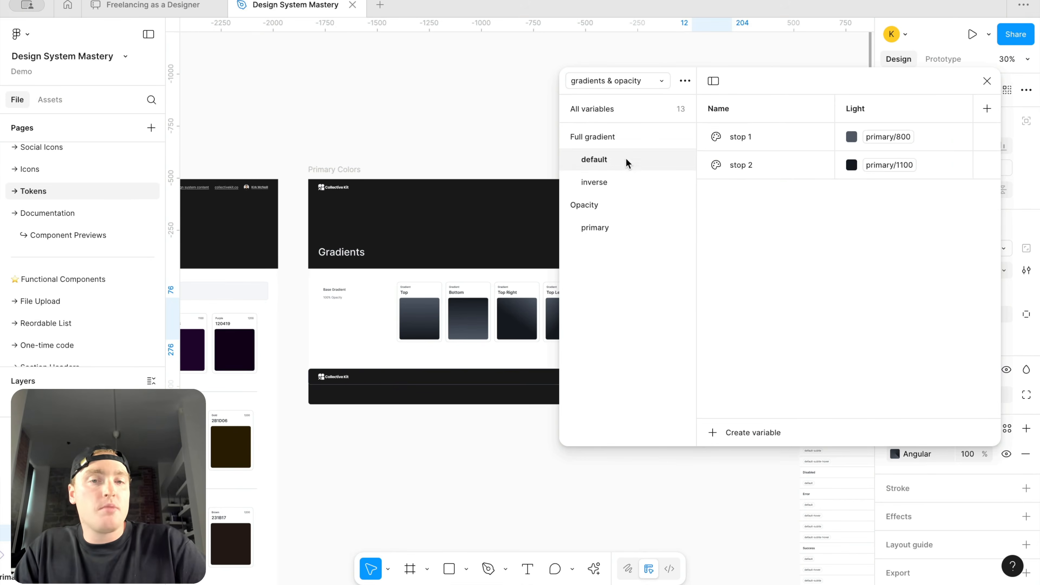
click(626, 228)
right_click(626, 225)
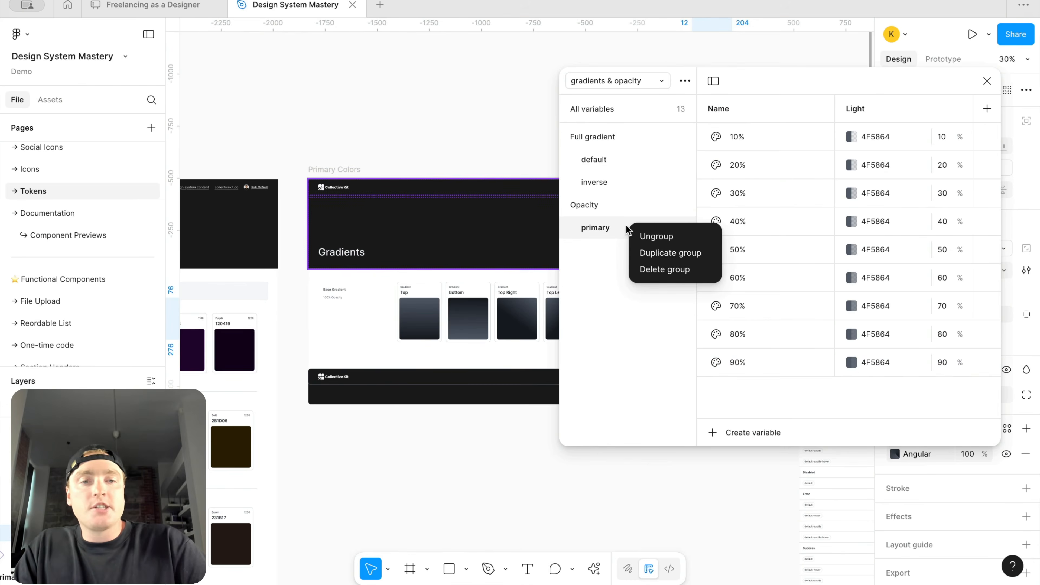
click(665, 252)
Step: Try renaming the duplicated group to red and recoloring its 10% variable with a red swatch
double_click(600, 248)
text(red)
key(Return)
click(849, 136)
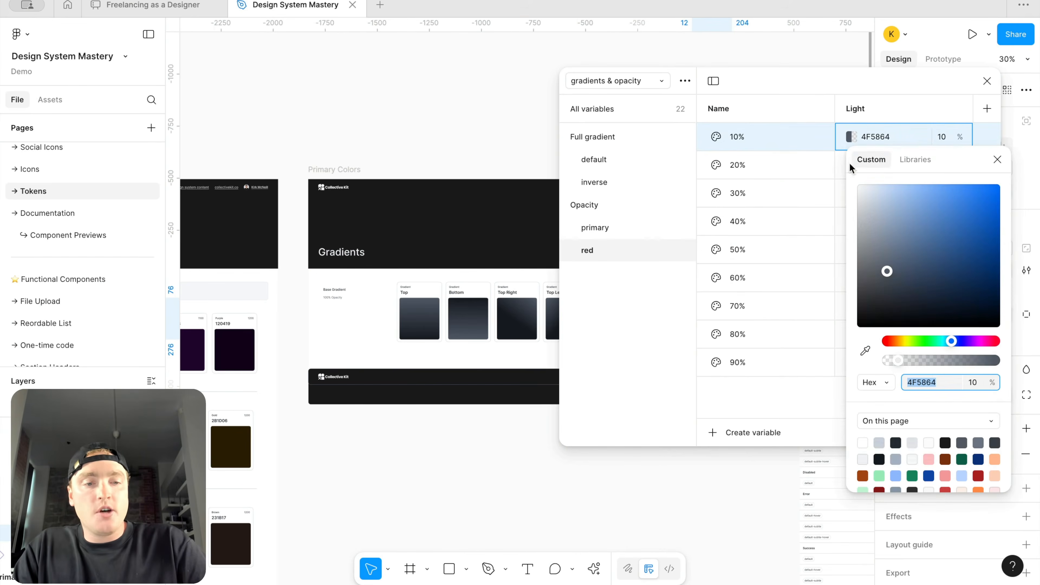
click(862, 475)
click(914, 145)
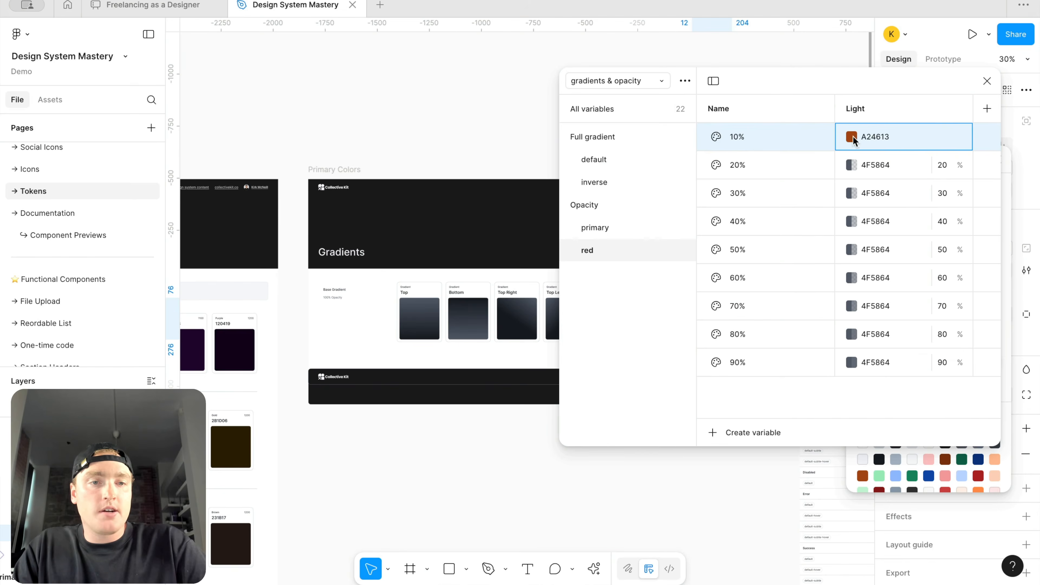
key(ctrl+z)
key(ctrl+z)
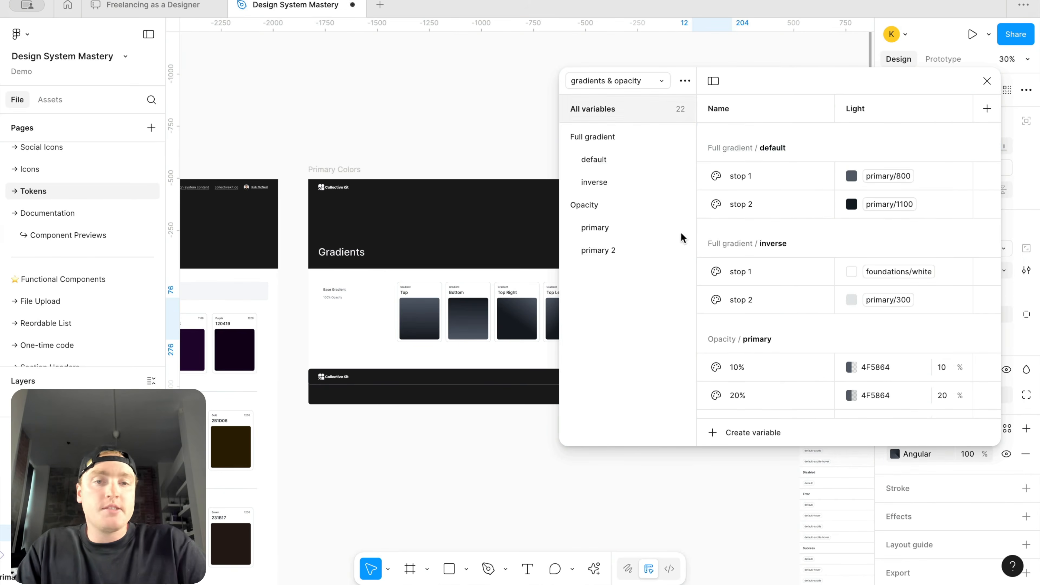
Step: Recolor the primary 2 group's 10% variable with red A82222 at 10% opacity
click(645, 252)
click(849, 136)
click(848, 136)
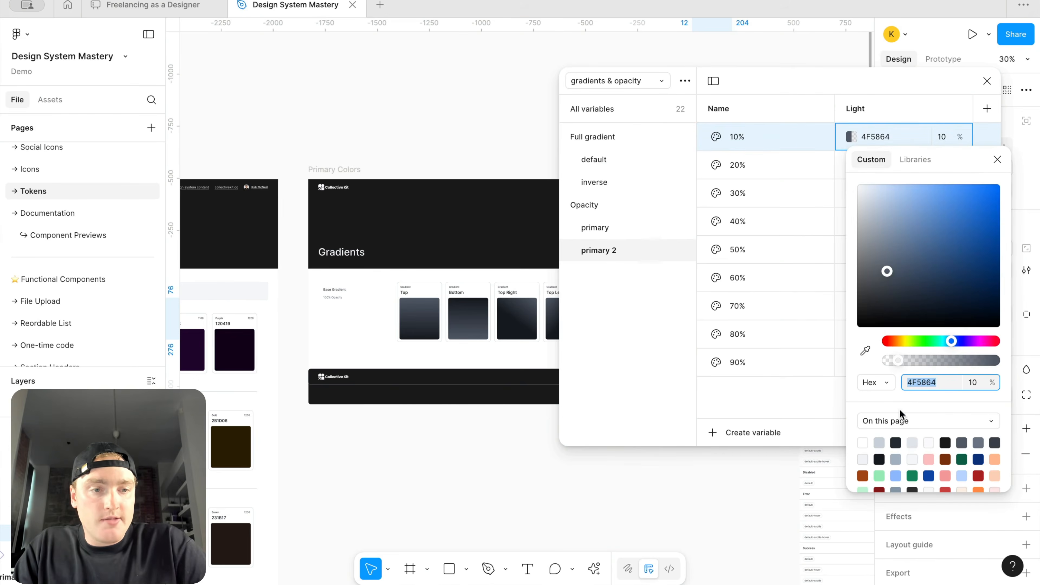
click(978, 475)
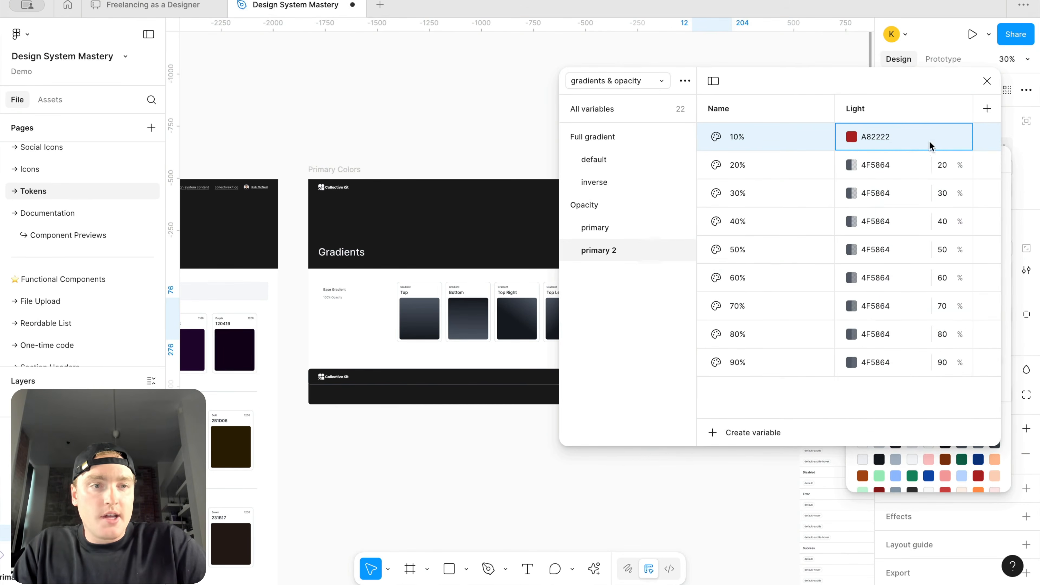
click(887, 136)
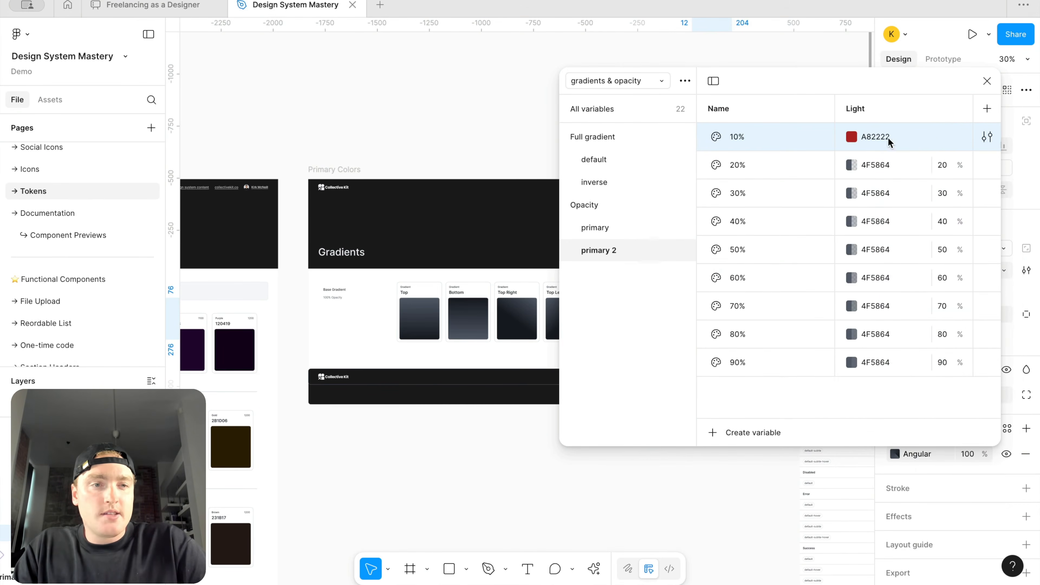
click(987, 136)
click(968, 274)
text(10)
key(Return)
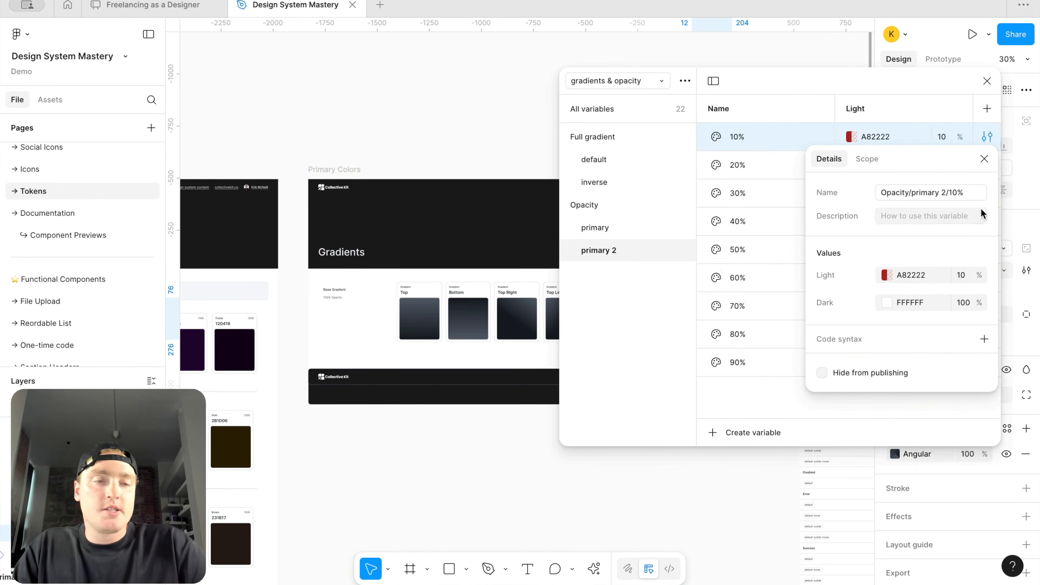
click(984, 159)
Step: Rename the primary 2 variable group to red
double_click(616, 246)
text(red)
key(Return)
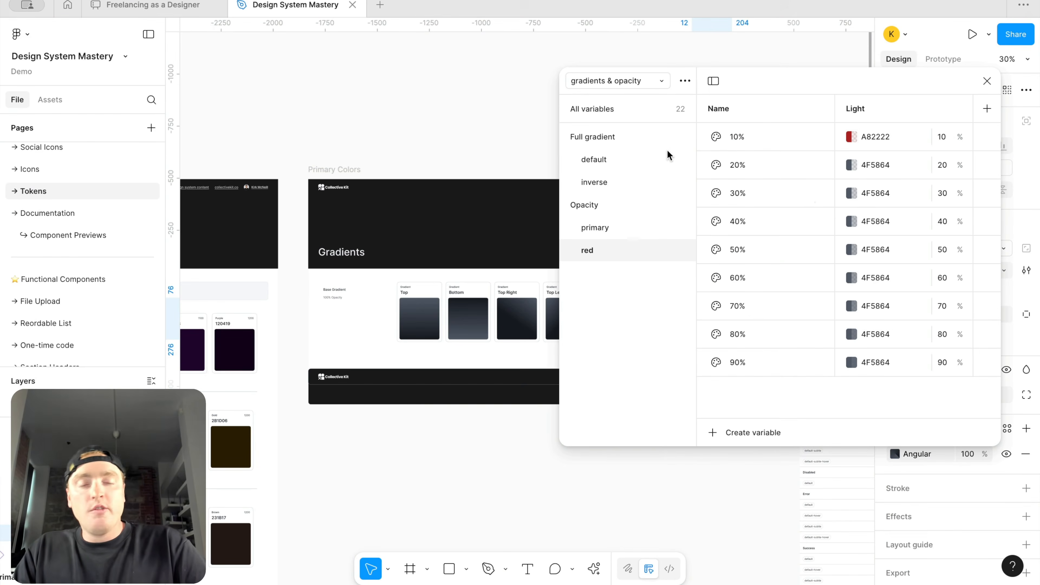
Step: Review the Full gradient and Opacity variable groups
click(656, 140)
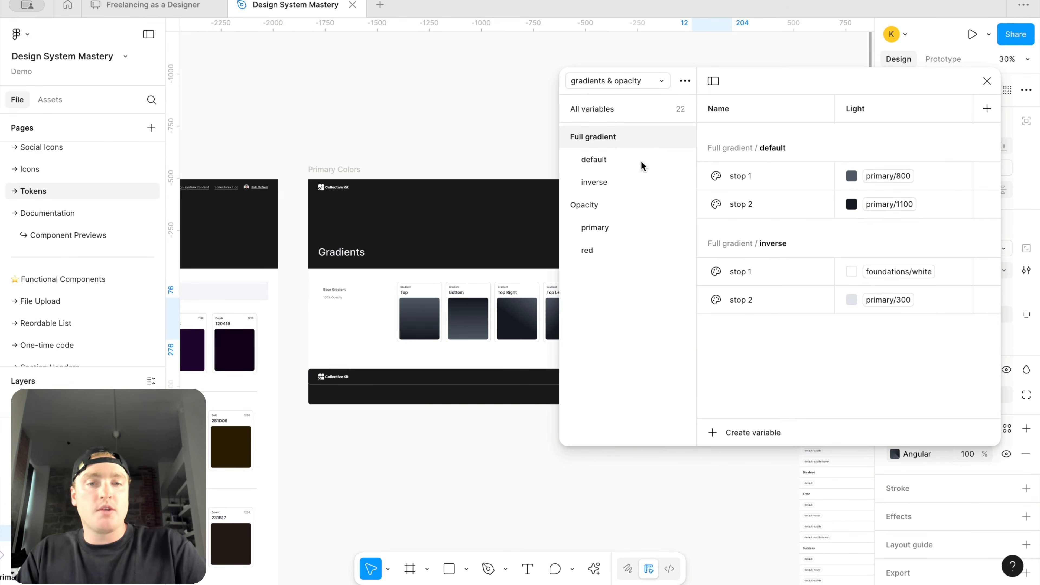
click(625, 208)
scroll(811, 243, down, 1)
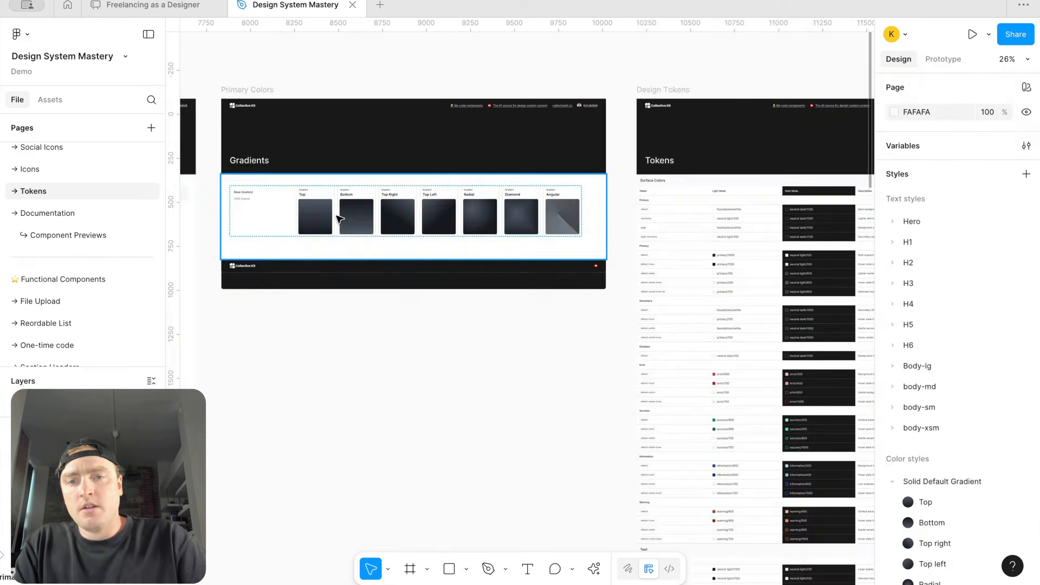
Step: Rename the second gradient row's label to Overlay Gradient
click(341, 221)
scroll(341, 221, up, 3)
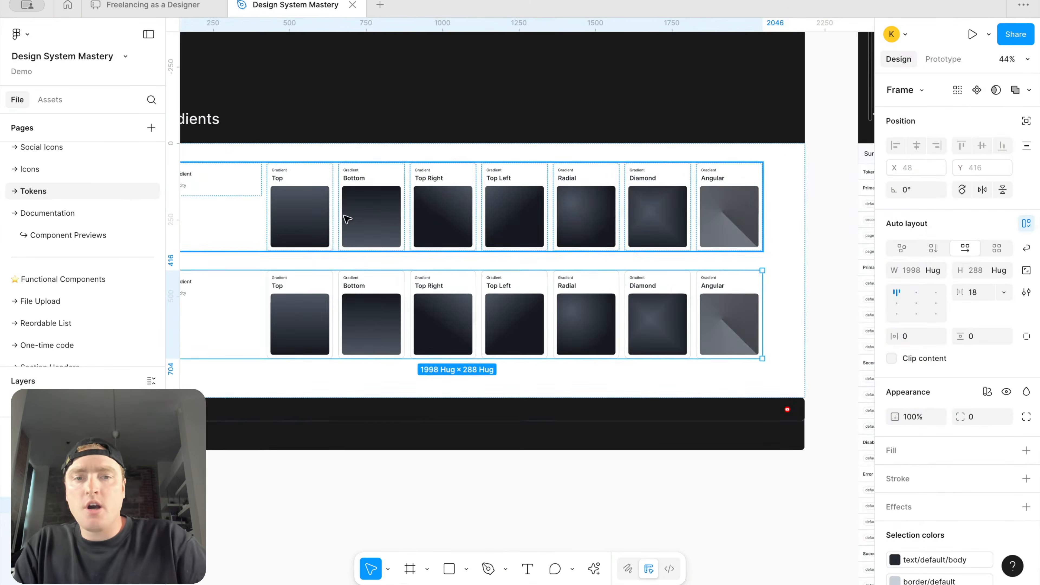
scroll(343, 220, left, 3)
double_click(286, 273)
double_click(273, 273)
text(Overlay)
scroll(437, 312, down, 3)
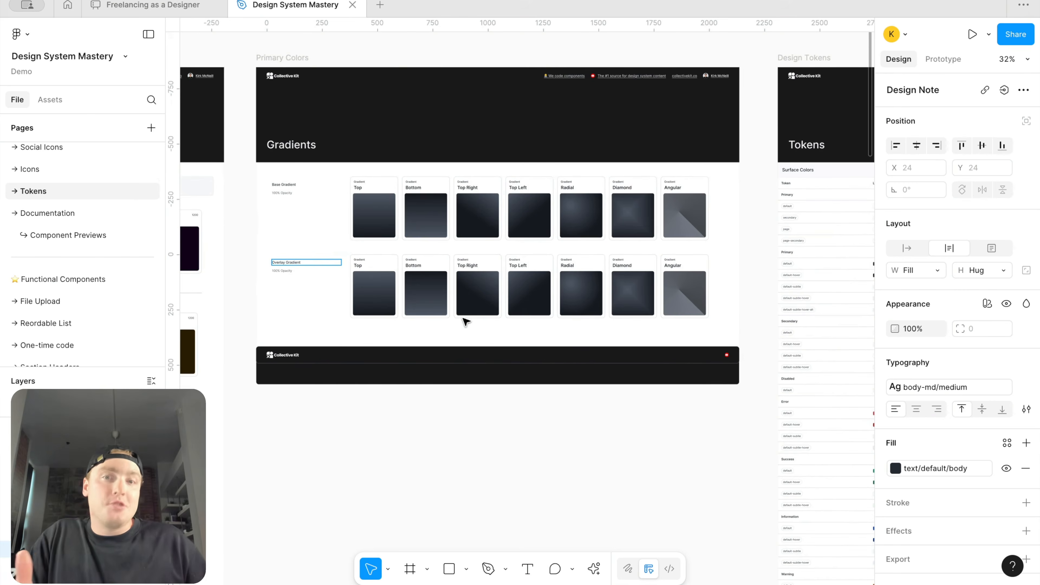
Step: Bind the overlay row Top swatch's first gradient stop to the Opacity/primary 10% variable
key(Escape)
click(383, 295)
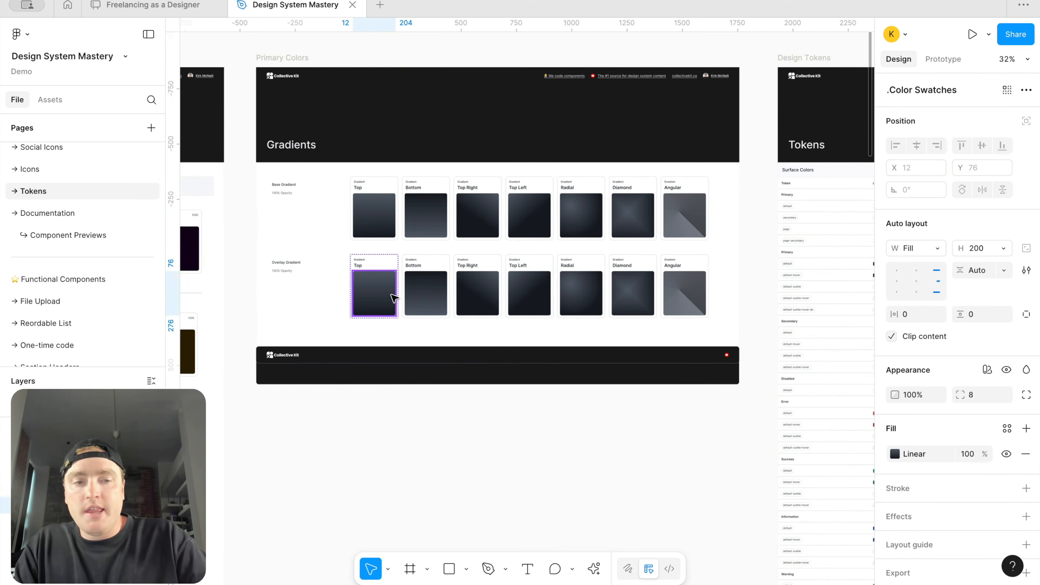
click(894, 453)
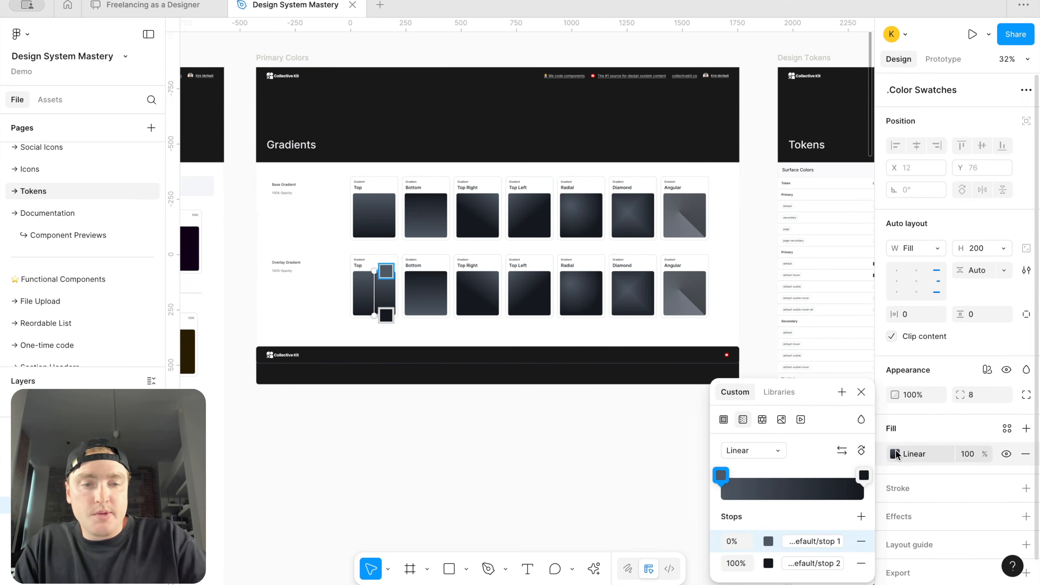
click(806, 541)
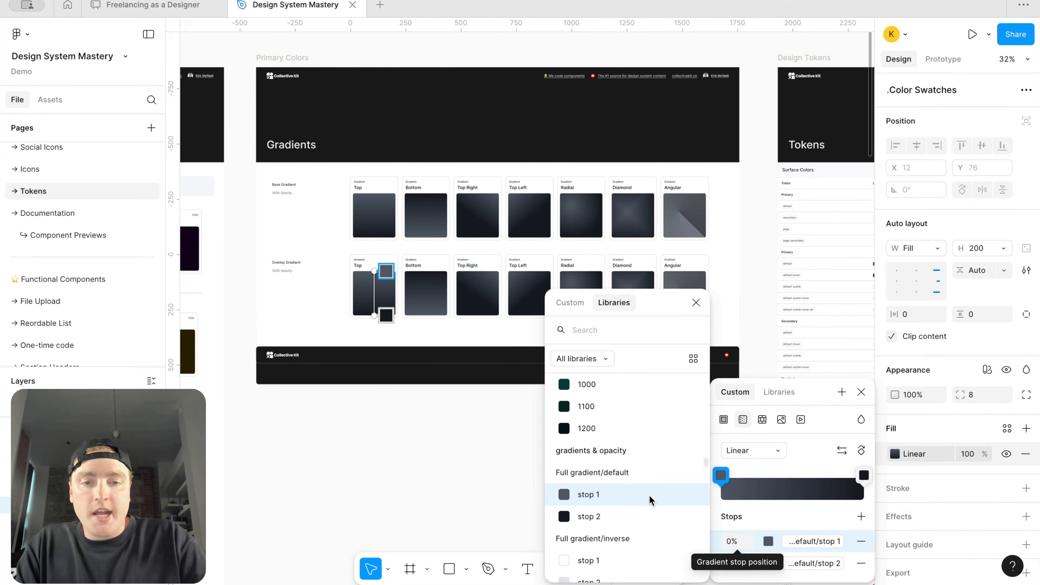
scroll(650, 495, down, 3)
scroll(650, 495, down, 2)
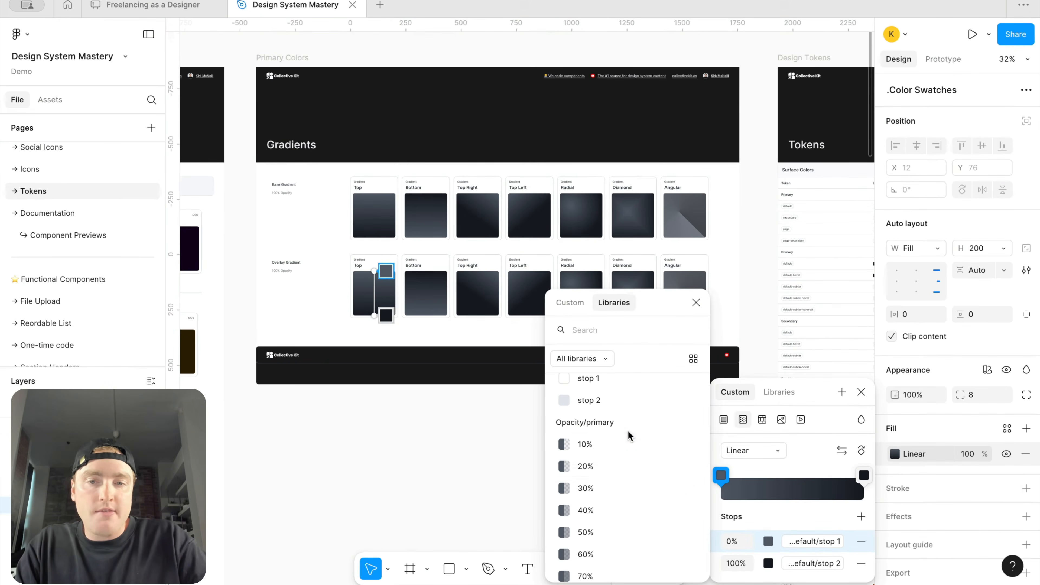
click(626, 438)
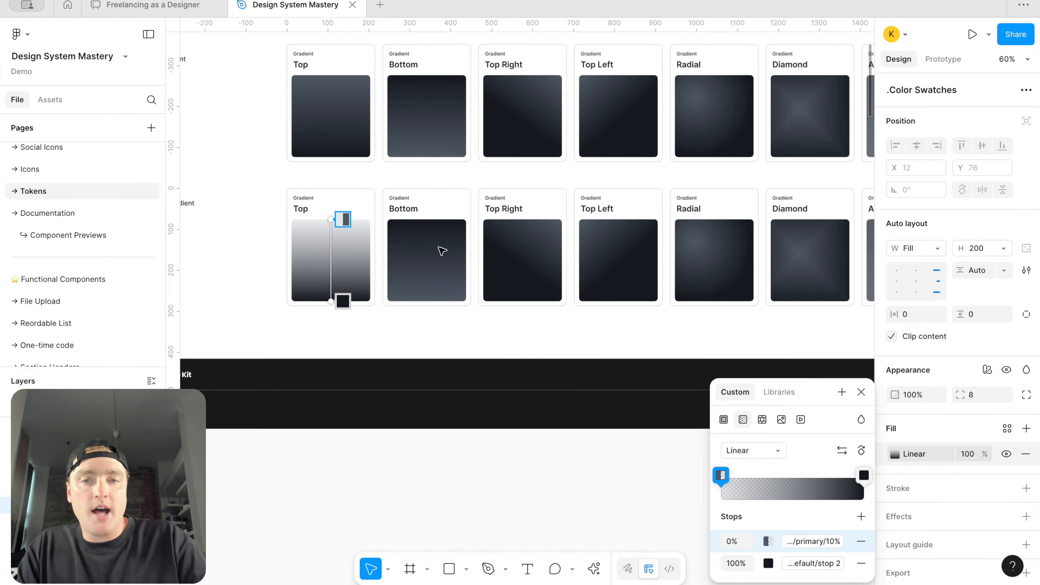
Step: Bind the overlay Bottom swatch's 100% gradient stop to the Opacity/primary 10% variable
click(443, 251)
click(893, 454)
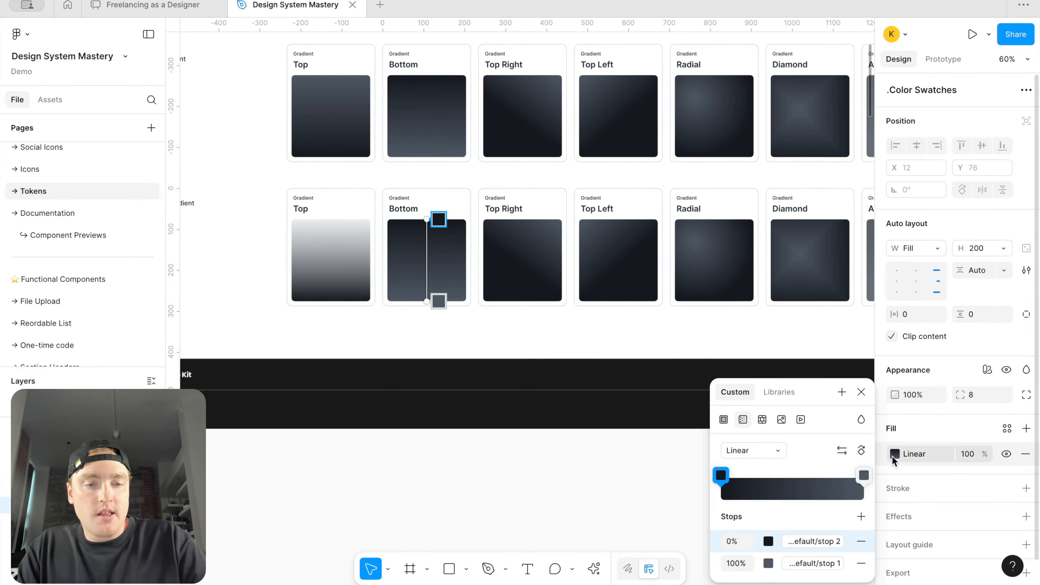
click(809, 563)
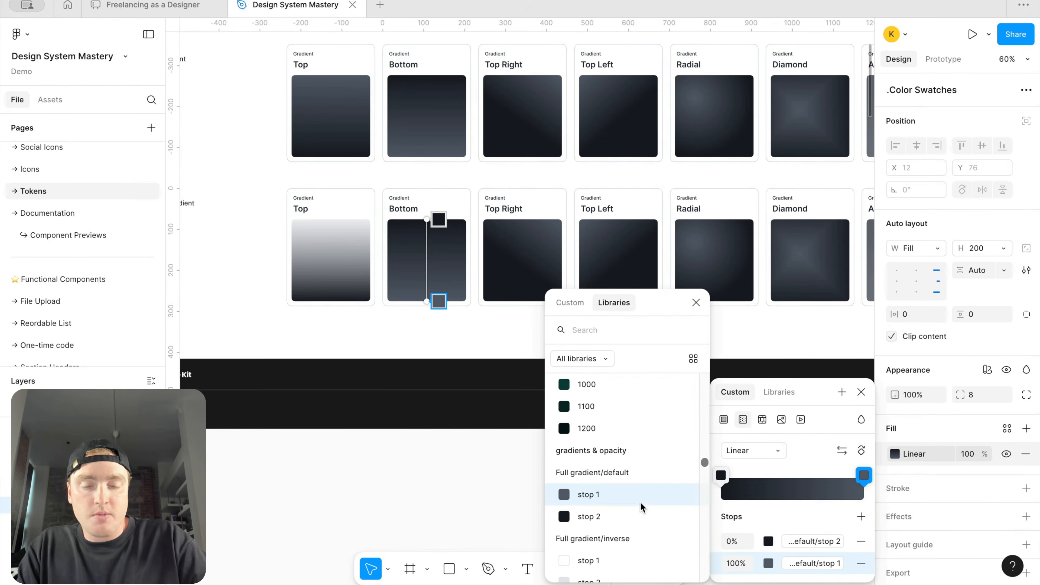
scroll(640, 504, down, 5)
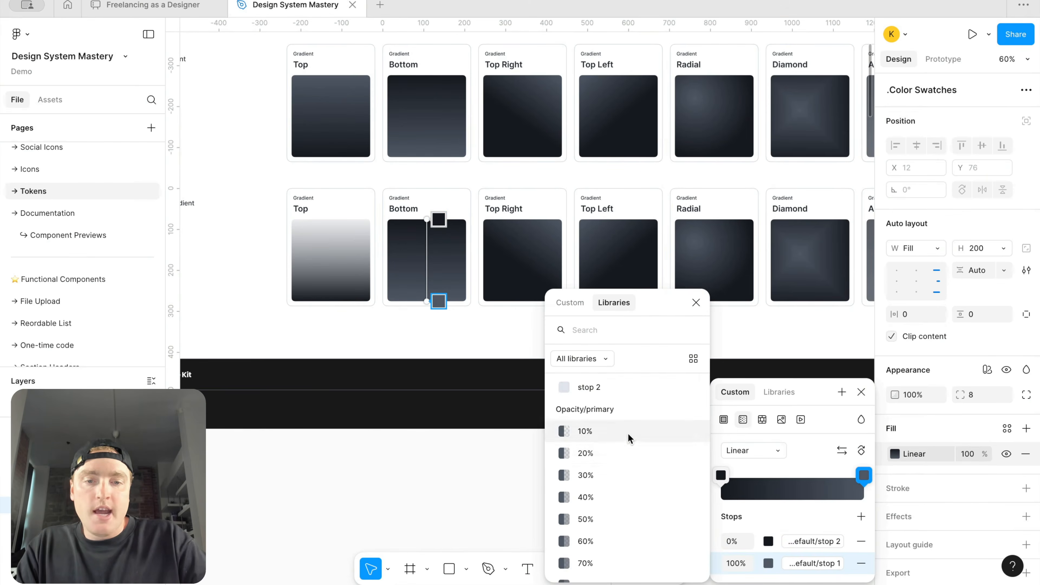
click(628, 434)
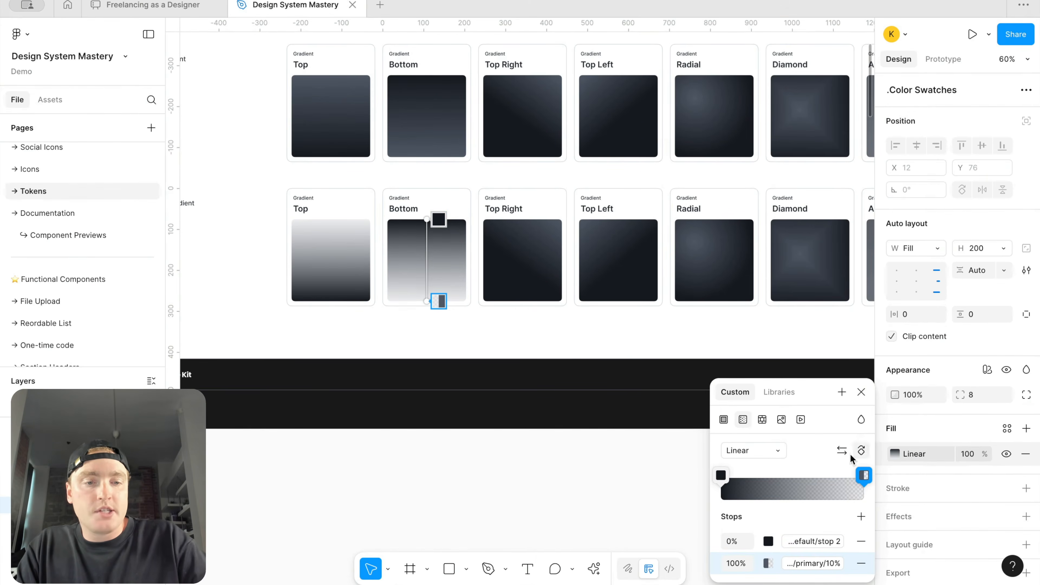
Step: Add a middle stop at 52% to the Bottom gradient and bind it to Opacity/primary 50%
click(796, 492)
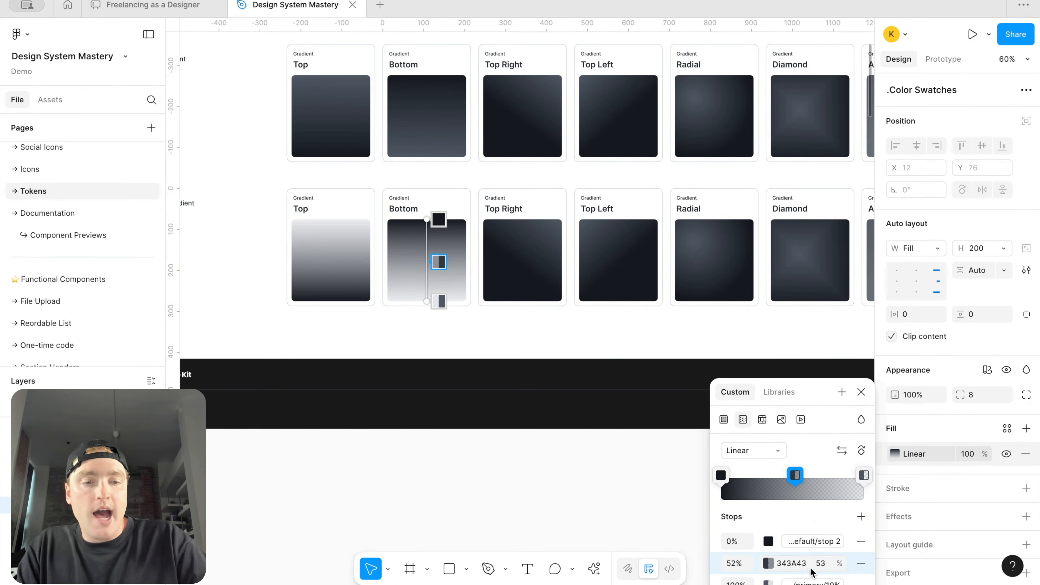
drag(819, 392, 826, 340)
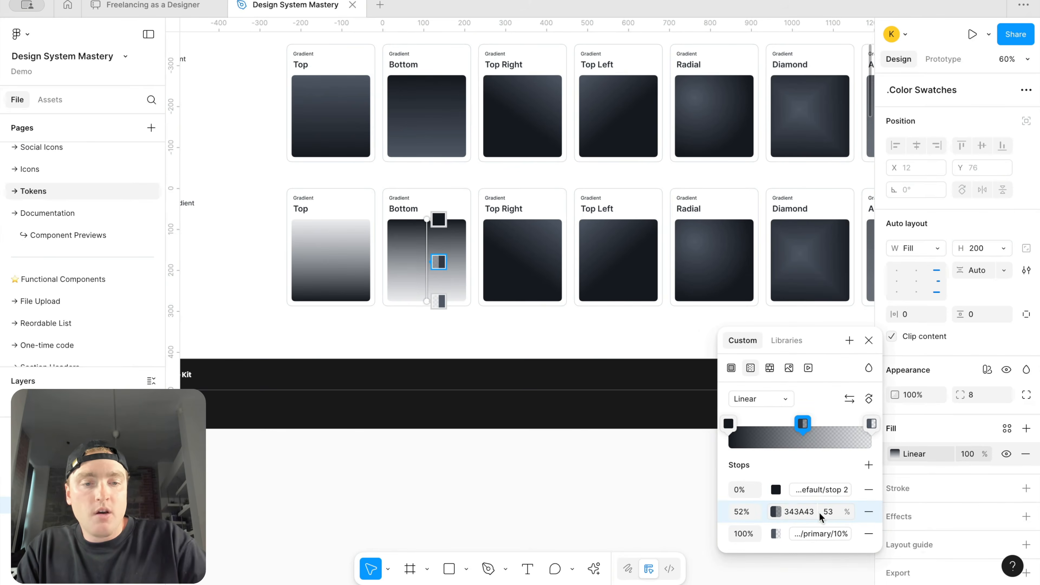
click(776, 512)
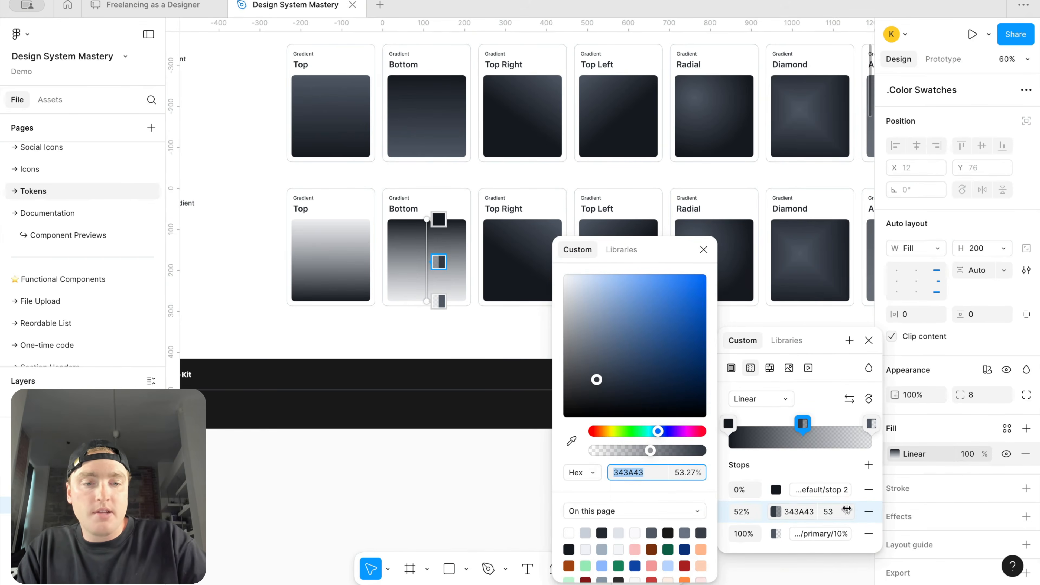
click(621, 249)
scroll(625, 449, down, 3)
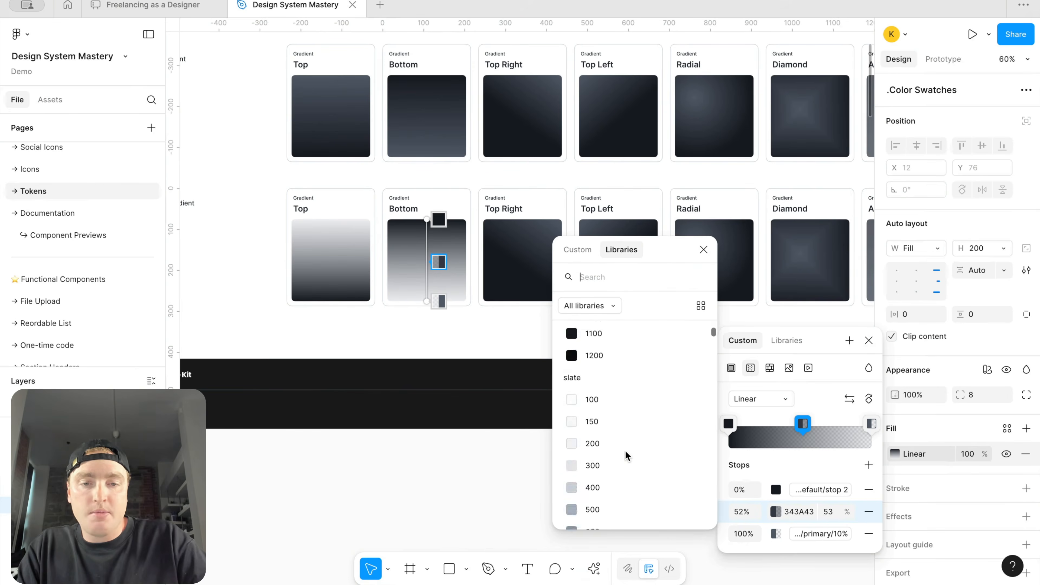
text(opa)
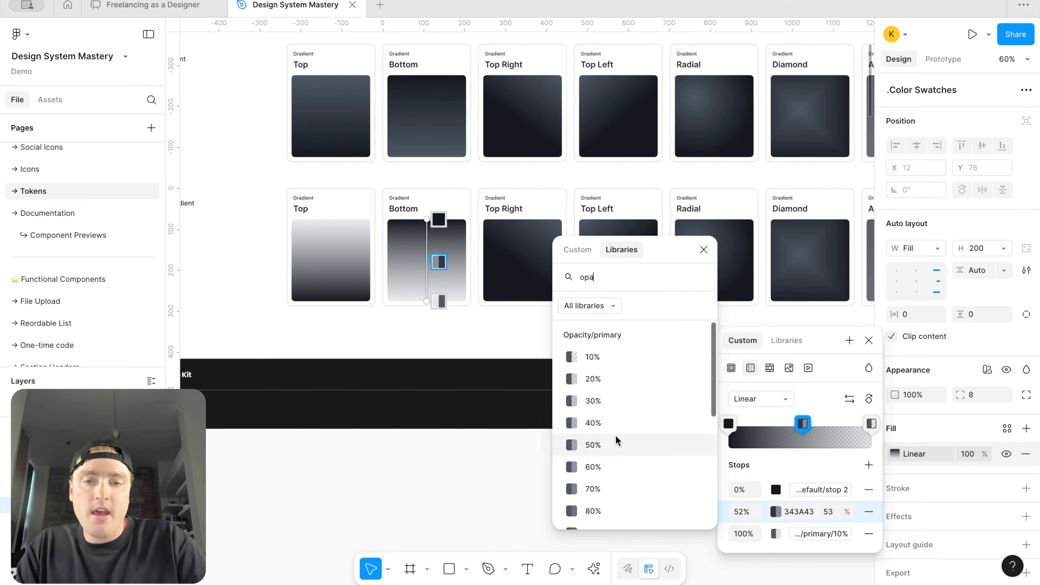
click(616, 436)
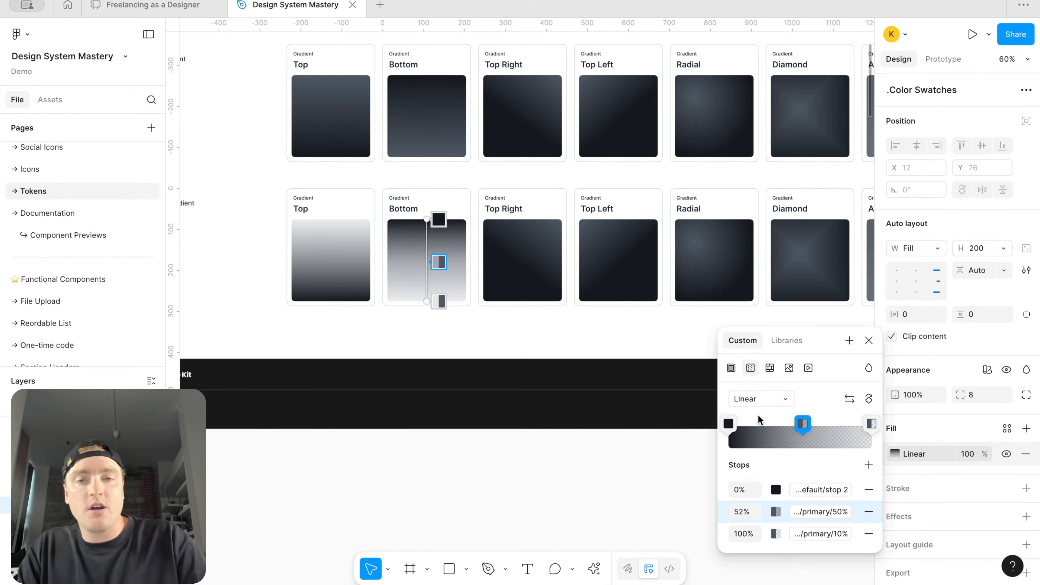
click(868, 340)
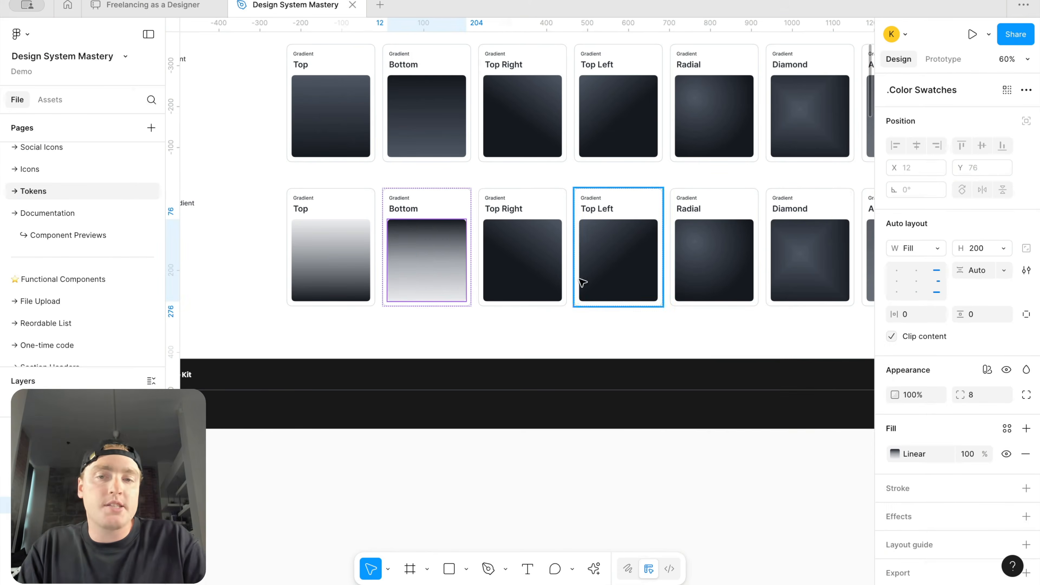
Step: Bind the overlay Top Right swatch's 0% gradient stop to the Opacity/primary 10% variable
click(533, 287)
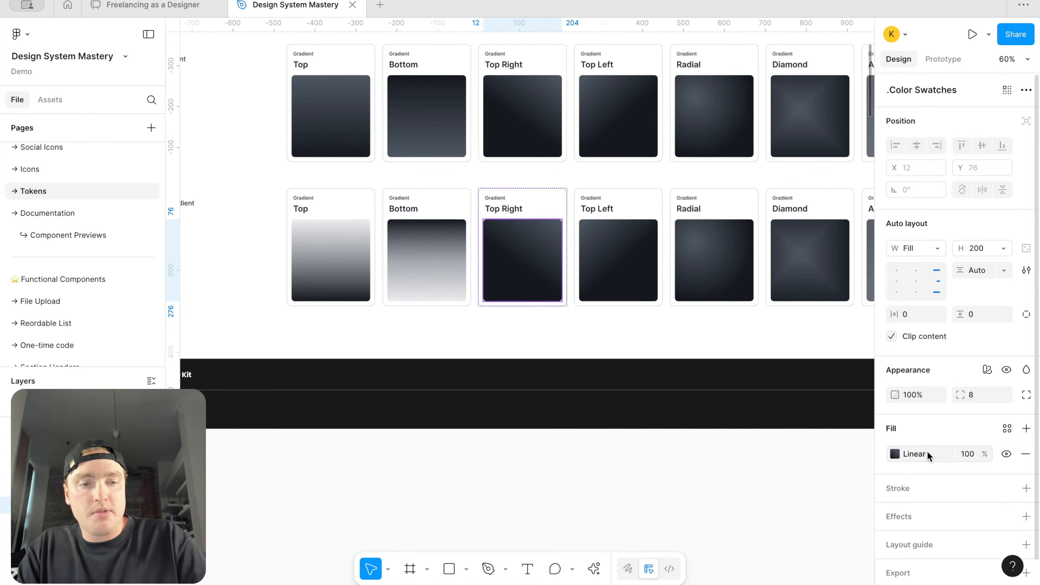
click(894, 454)
click(803, 541)
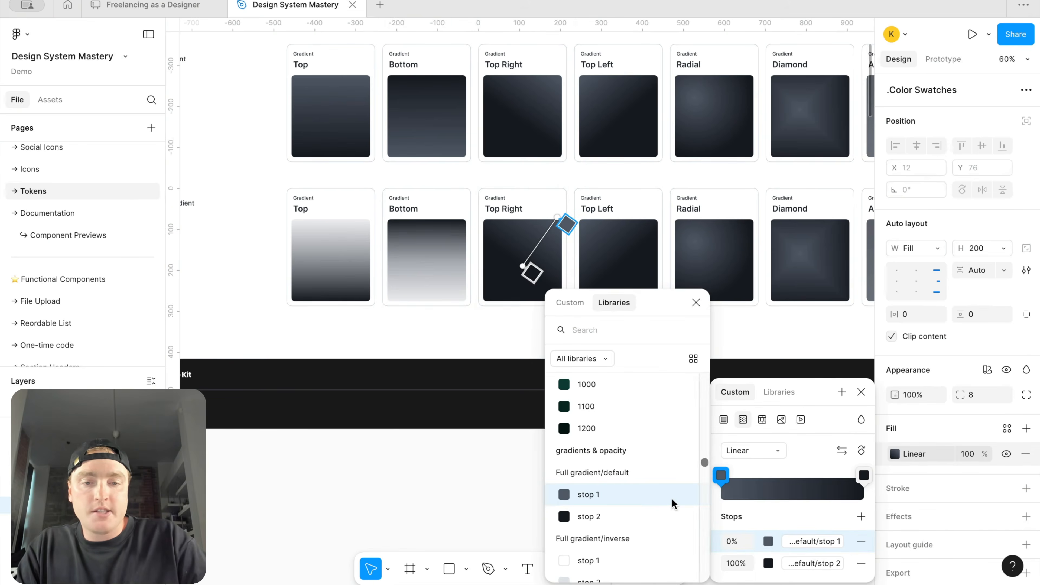
text(opa)
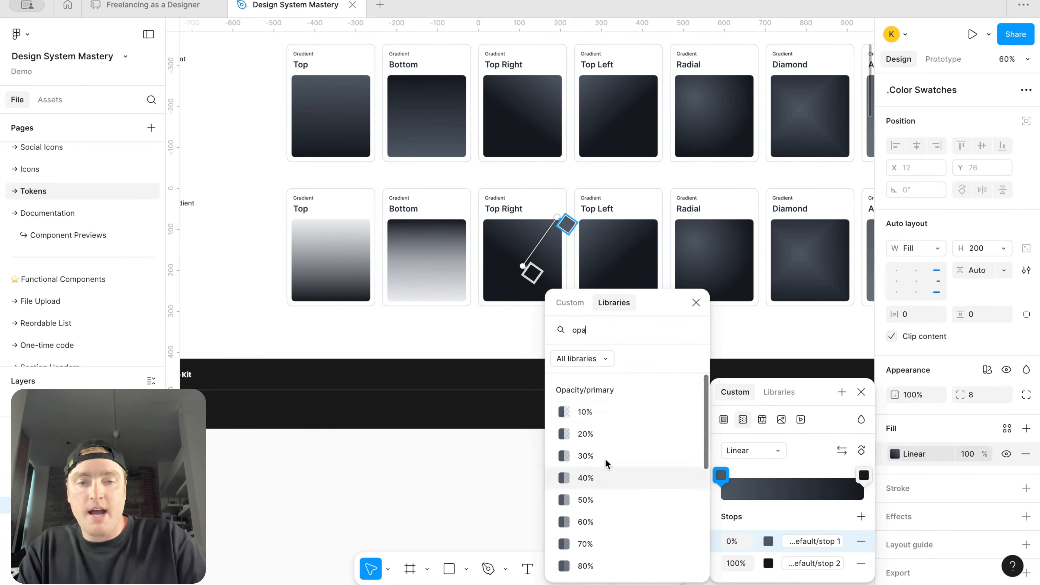
click(608, 410)
mouse_move(522, 270)
mouse_down()
mouse_move(514, 283)
mouse_move(526, 273)
mouse_up()
key(Escape)
Step: Bind the overlay Top Left swatch's 0% gradient stop to an Opacity/primary variable
click(654, 260)
click(896, 454)
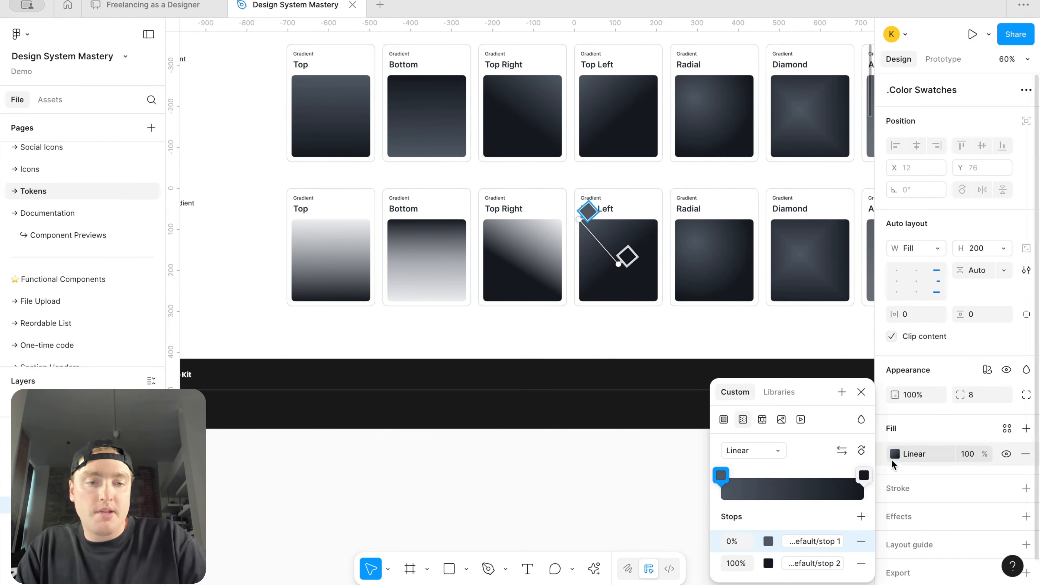
click(815, 542)
text(op)
scroll(573, 459, down, 2)
click(592, 489)
click(861, 392)
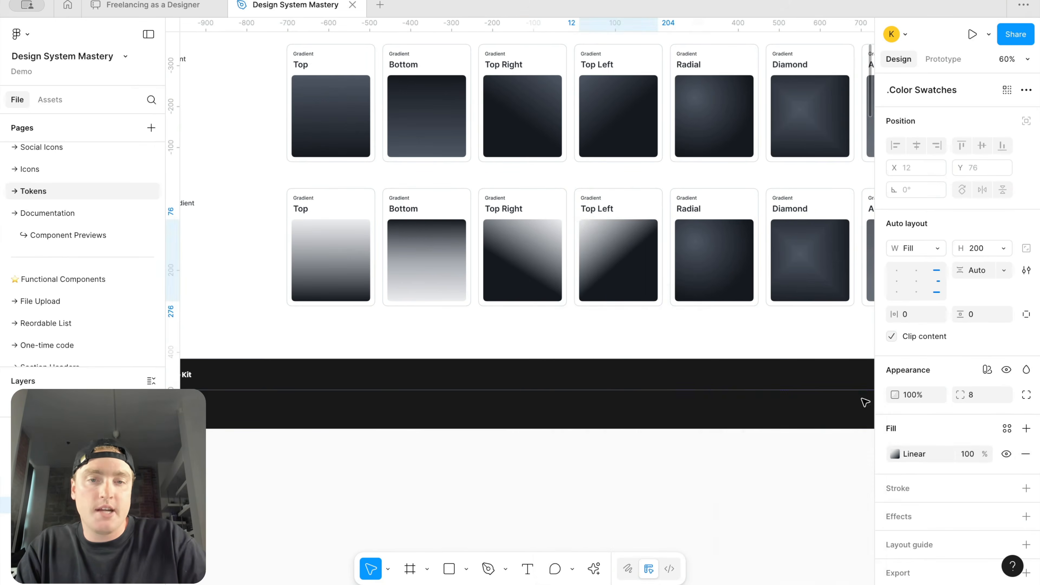
Step: Review the updated overlay gradient row on the canvas
click(615, 527)
scroll(603, 444, down, 5)
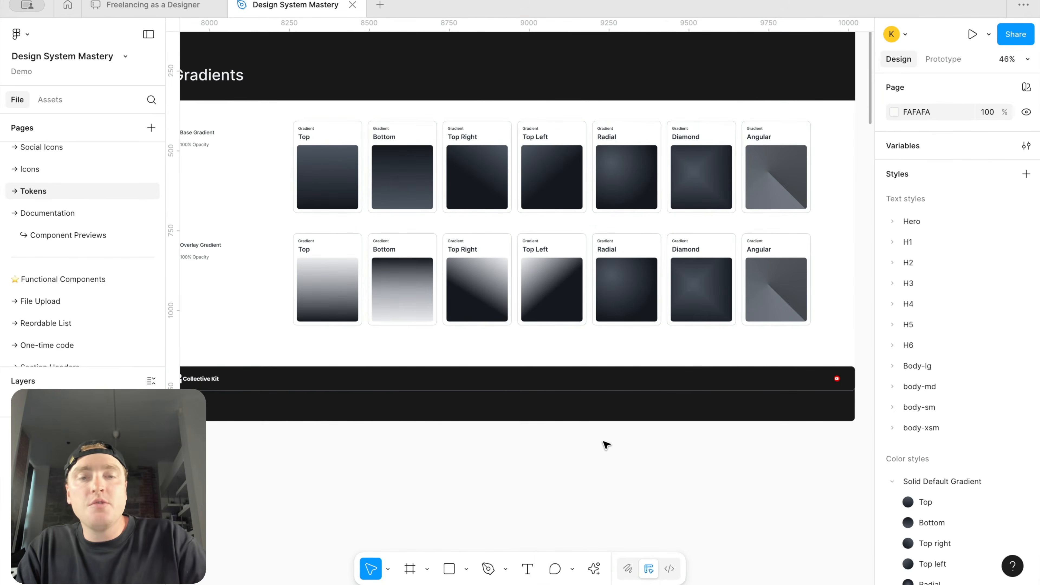
scroll(606, 445, down, 3)
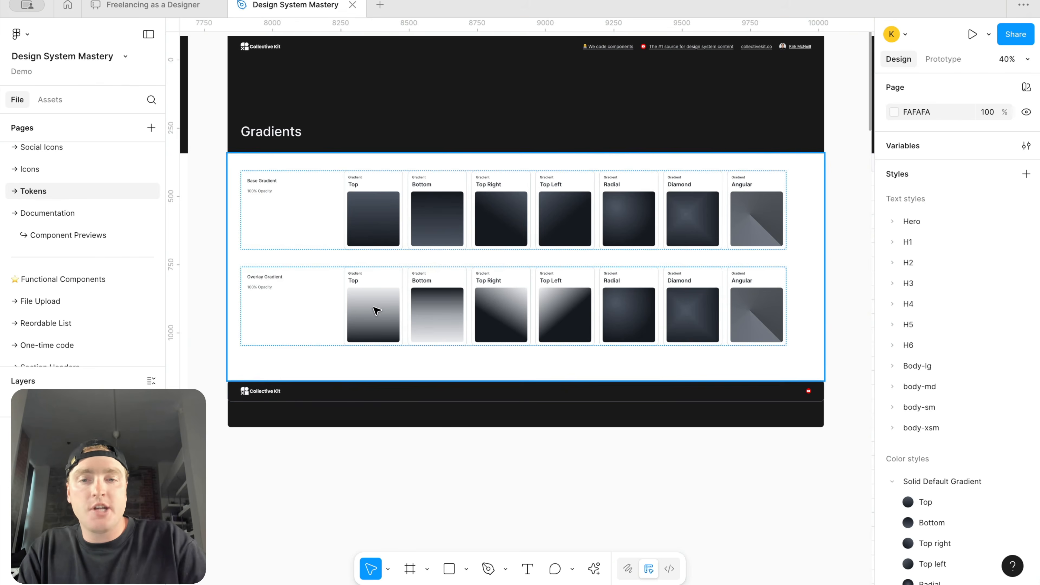
click(379, 315)
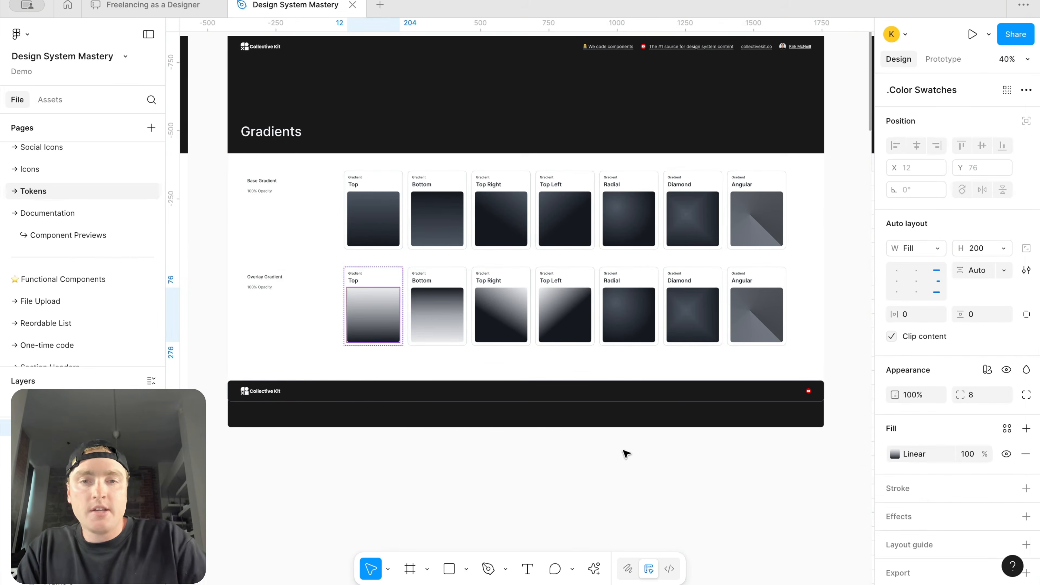
scroll(623, 471, down, 5)
click(622, 470)
scroll(917, 394, down, 3)
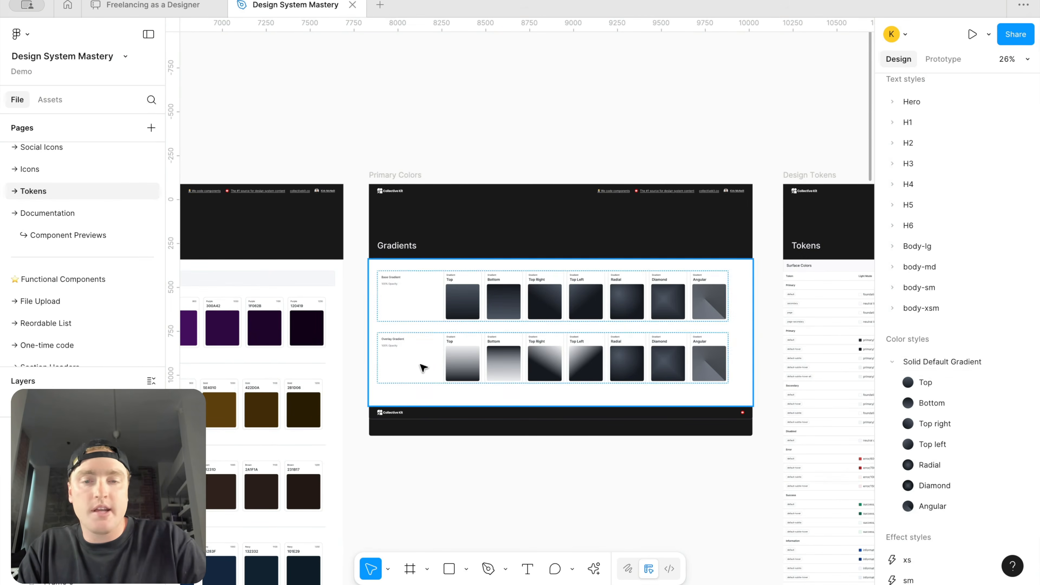
scroll(463, 358, up, 3)
scroll(460, 361, up, 4)
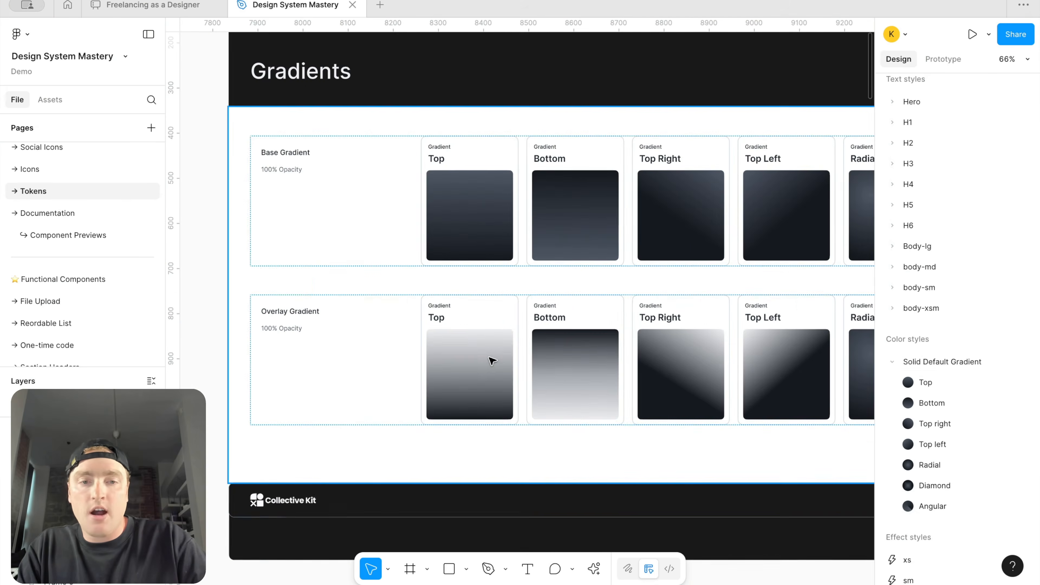
Step: Save the overlay Top swatch's gradient fill as a new color style named Overlay Default Gradient/Top
click(481, 361)
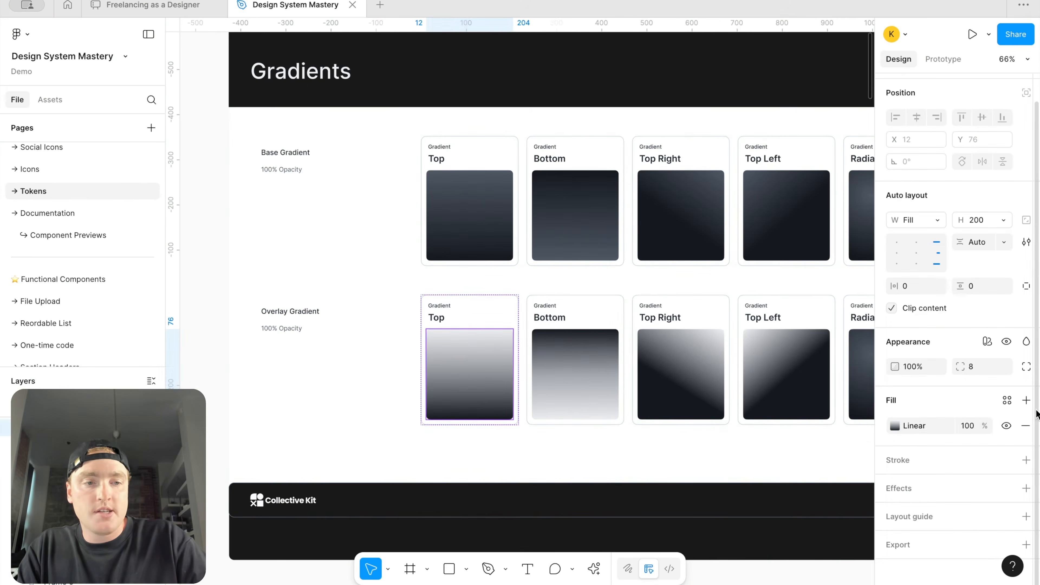
click(1007, 401)
click(842, 303)
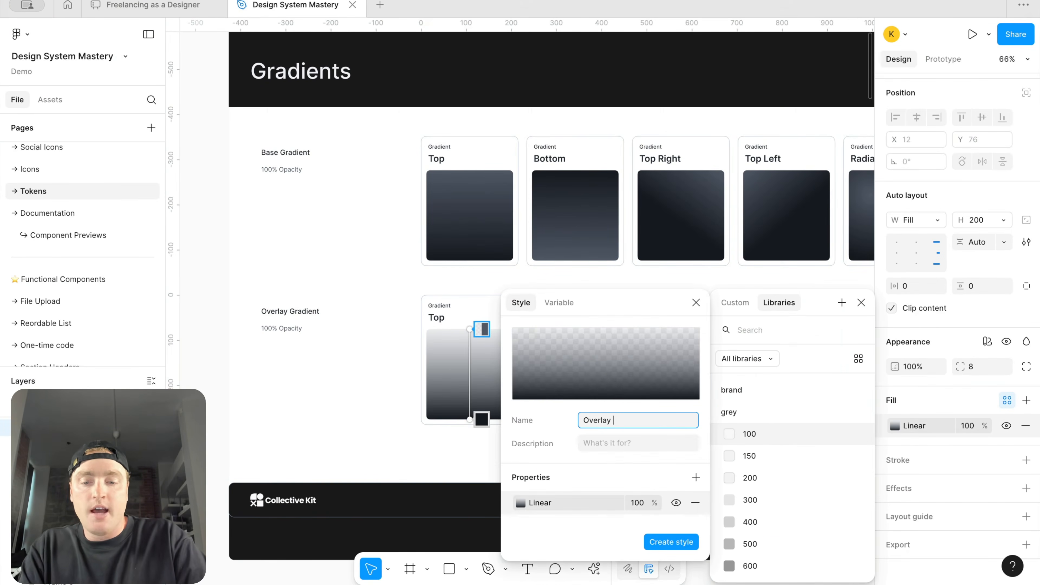
text(Overlay Default Gradi)
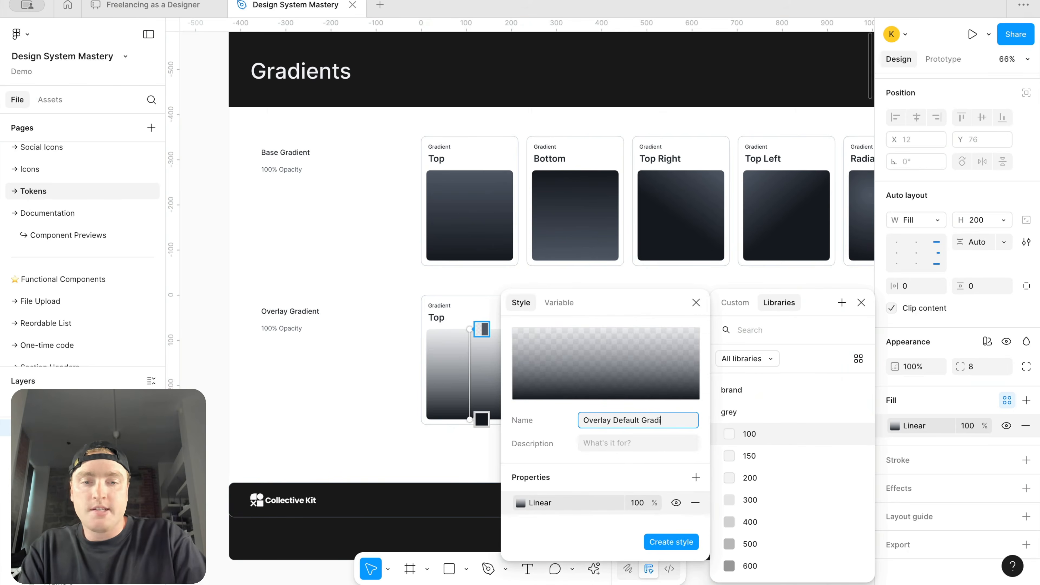
text(ent/Top)
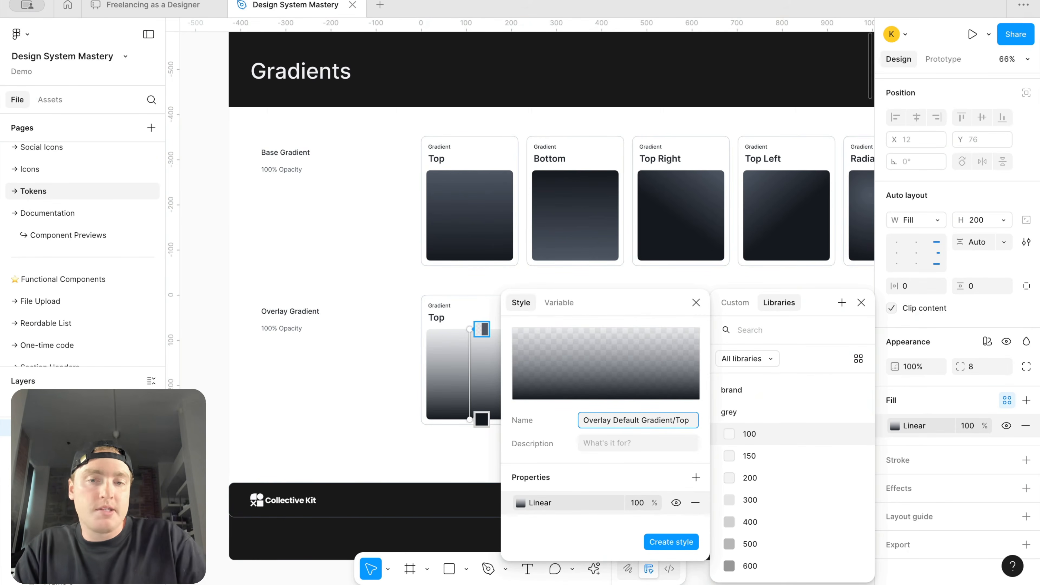
key(Return)
click(861, 302)
Step: Open the gradients & opacity variable collection and browse its Full gradient and Opacity groups
scroll(667, 318, down, 5)
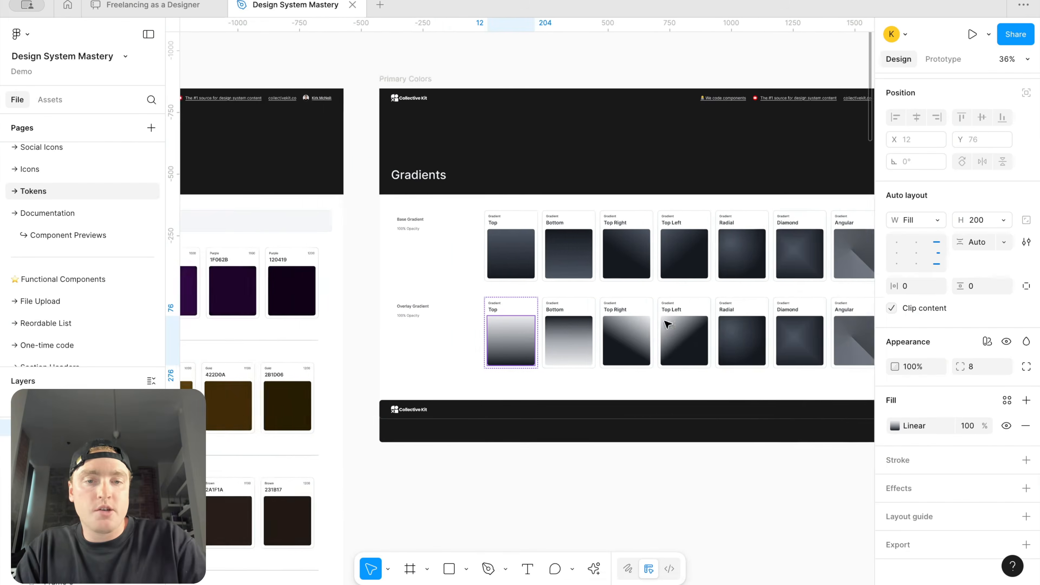
click(582, 499)
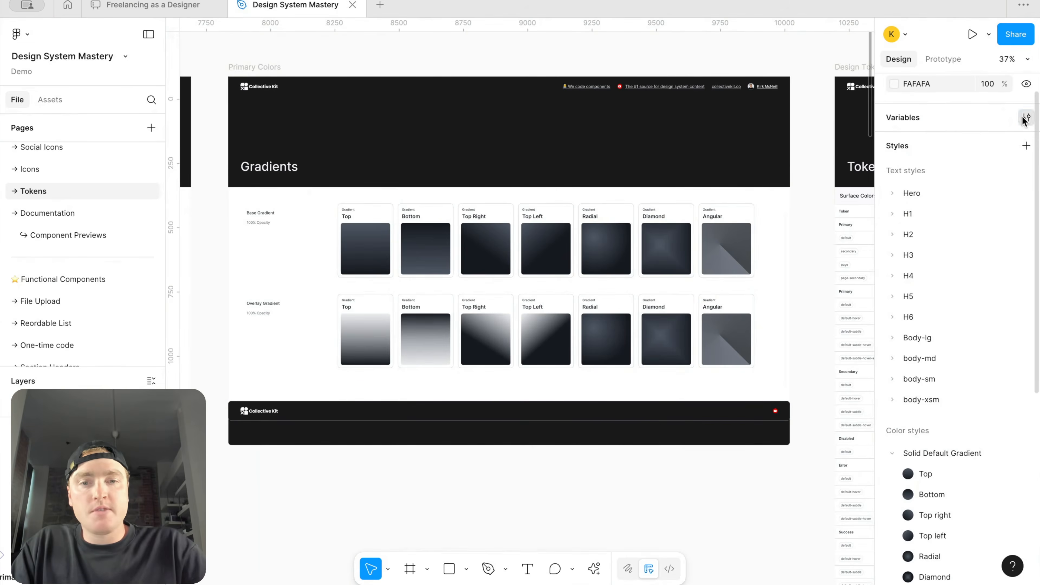
click(1025, 118)
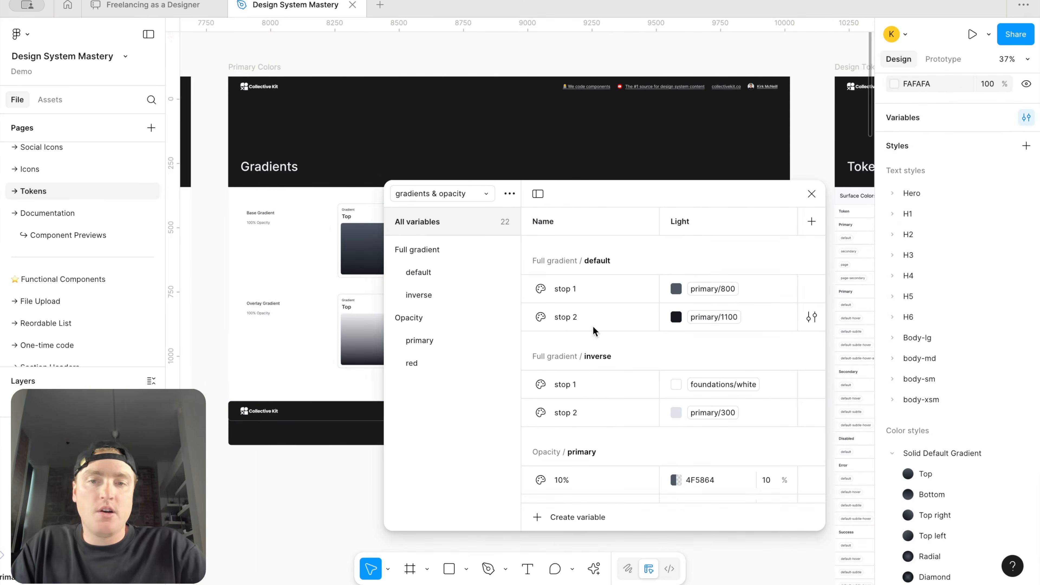
click(455, 296)
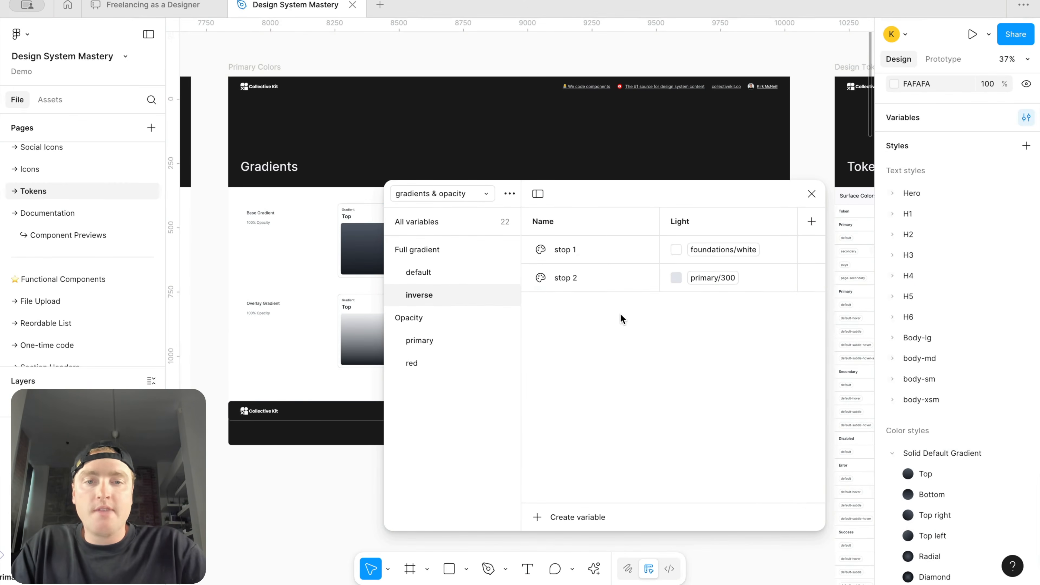
click(446, 275)
click(422, 348)
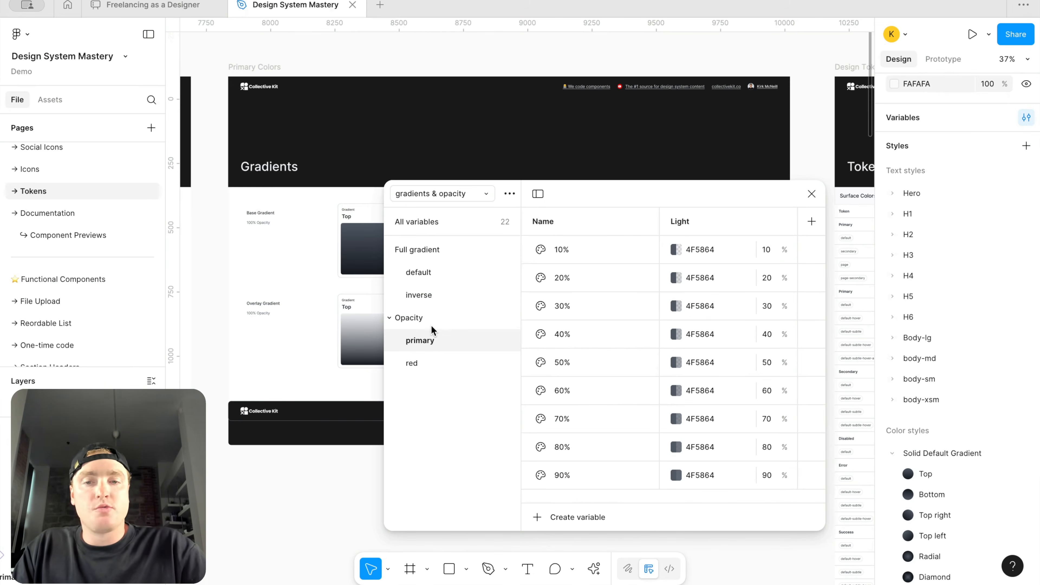
click(437, 298)
click(424, 343)
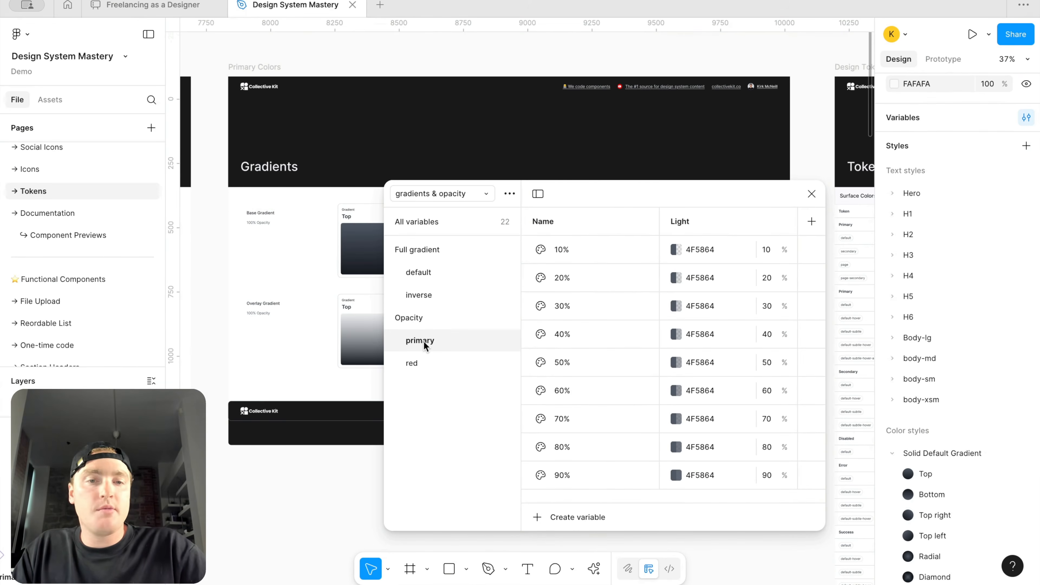
Step: Duplicate the Opacity/primary variable group and rename the copy to white
right_click(427, 348)
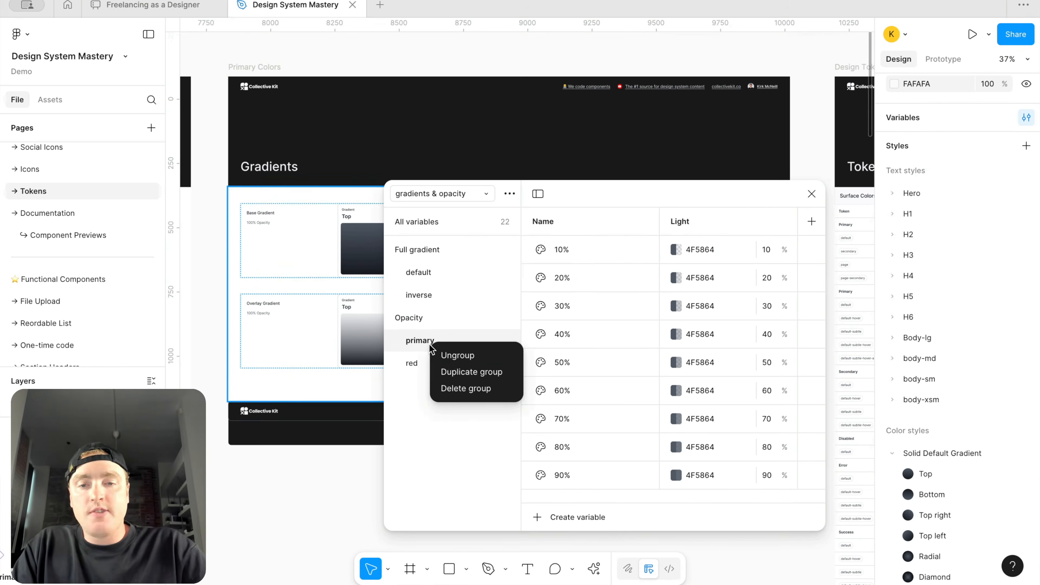
click(461, 371)
click(423, 371)
click(424, 385)
double_click(424, 386)
text(wh)
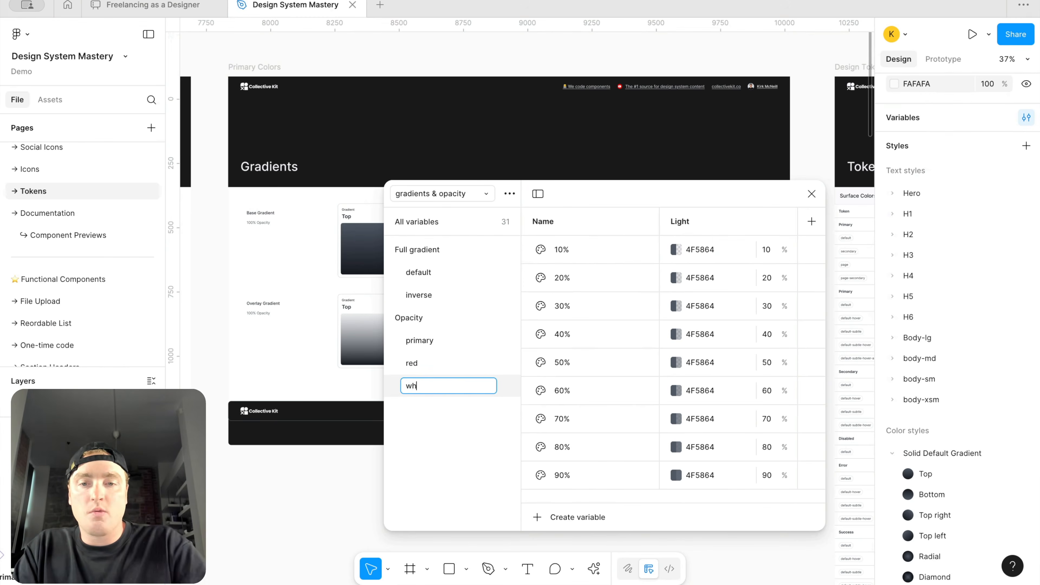
text(ite)
key(Return)
Step: Set the colour of every variable in the Opacity/white group, 10% through 90%, to FFFFFF
click(426, 303)
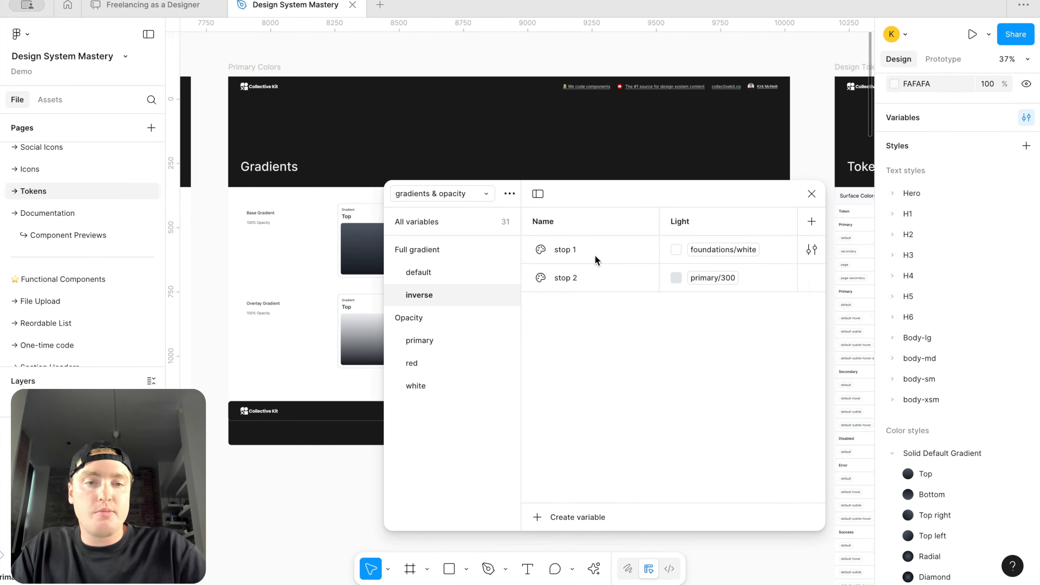
click(436, 385)
click(708, 250)
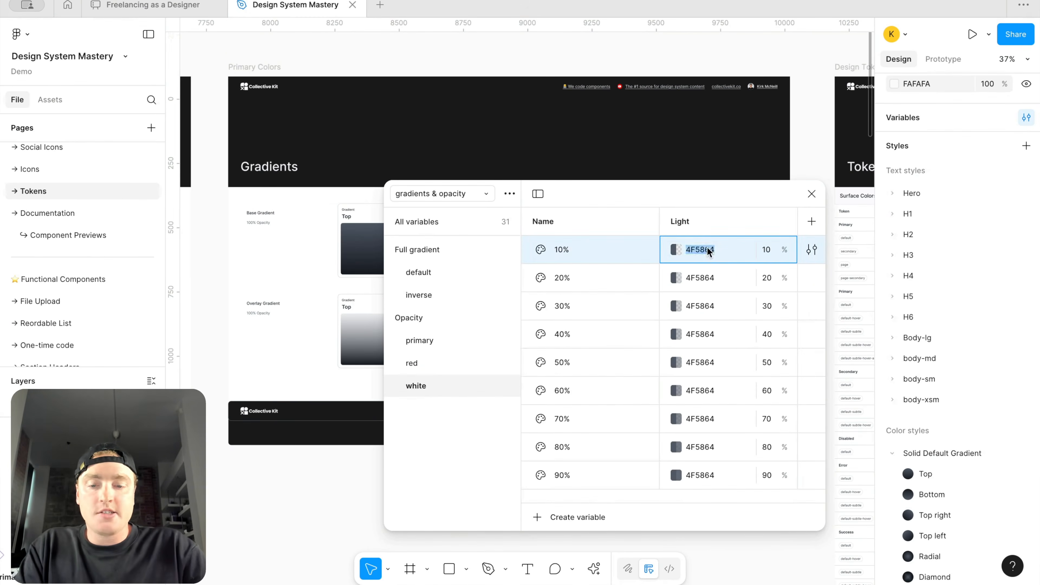
text(ffffff)
key(Return)
click(716, 278)
text(FFFFFF)
click(713, 308)
text(FFFFFF)
click(714, 333)
text(FFFFFF)
click(713, 362)
text(FFFFFF)
click(711, 391)
text(FFFFFF)
click(711, 418)
text(FFFFFF)
click(711, 448)
text(FFFFFF)
click(710, 479)
text(FFFFFF)
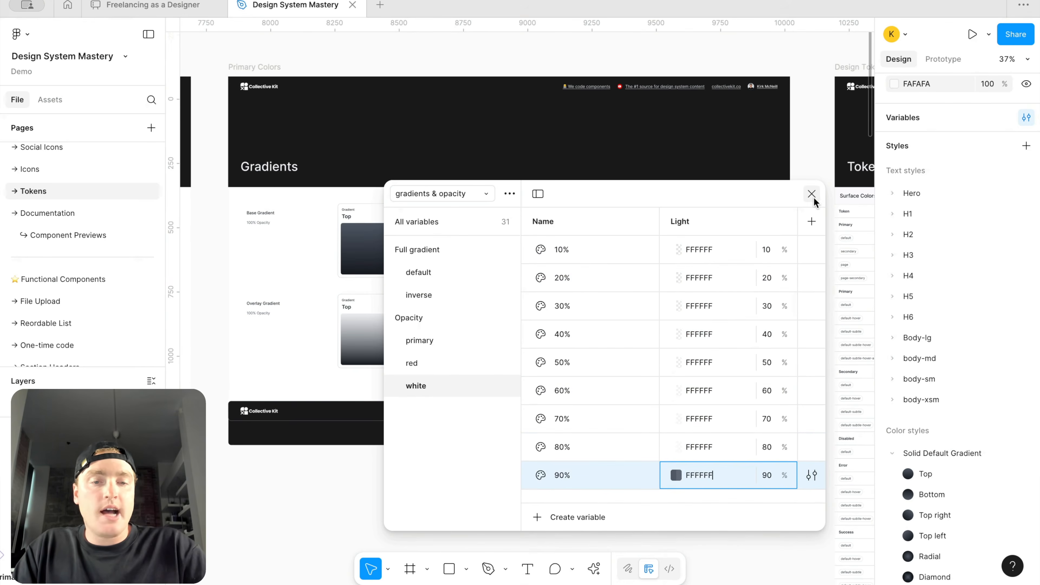
click(814, 194)
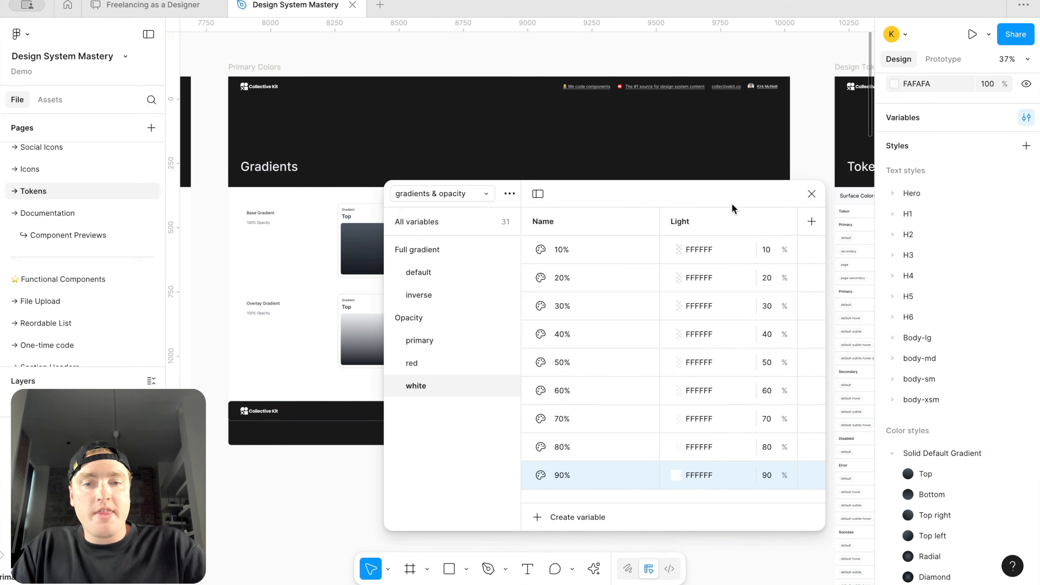
click(813, 194)
Step: Duplicate both the Base Gradient and Overlay Gradient swatch rows below the originals
double_click(371, 246)
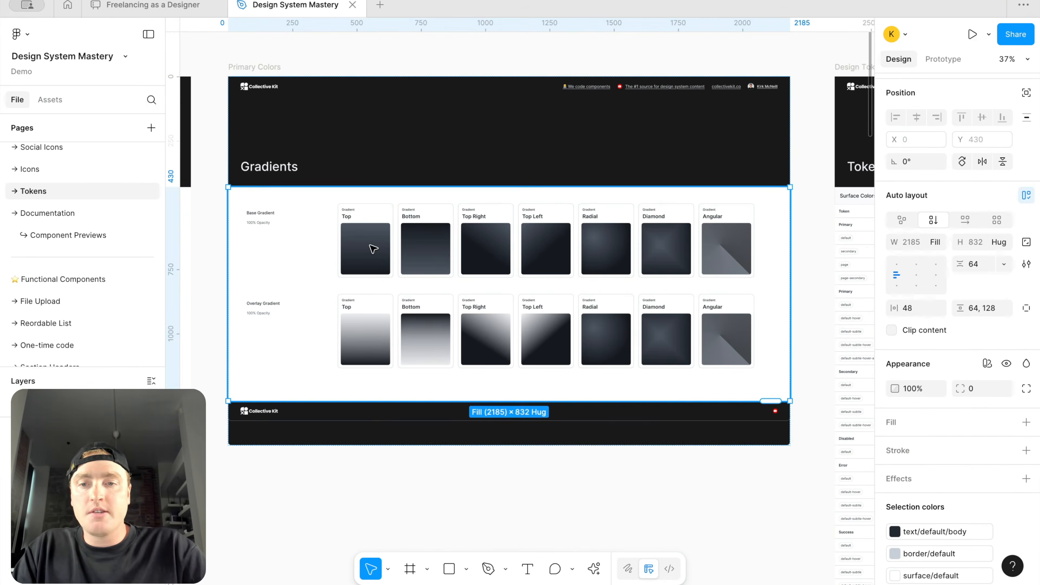
shift+click(384, 316)
key(ctrl+d)
scroll(393, 349, down, 2)
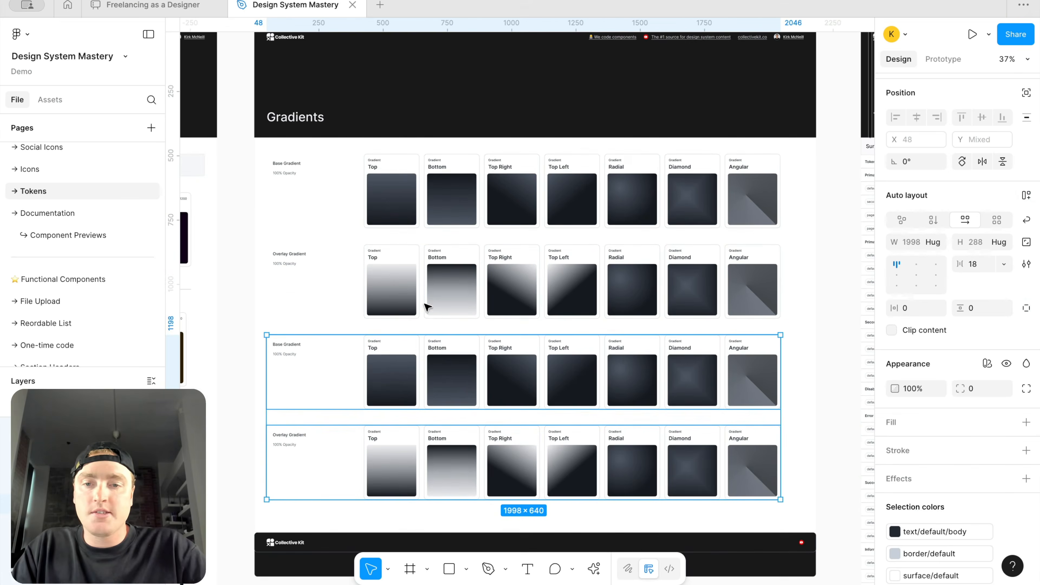
Step: Delete every swatch except Top from the duplicated Base Gradient row
click(388, 398)
click(388, 399)
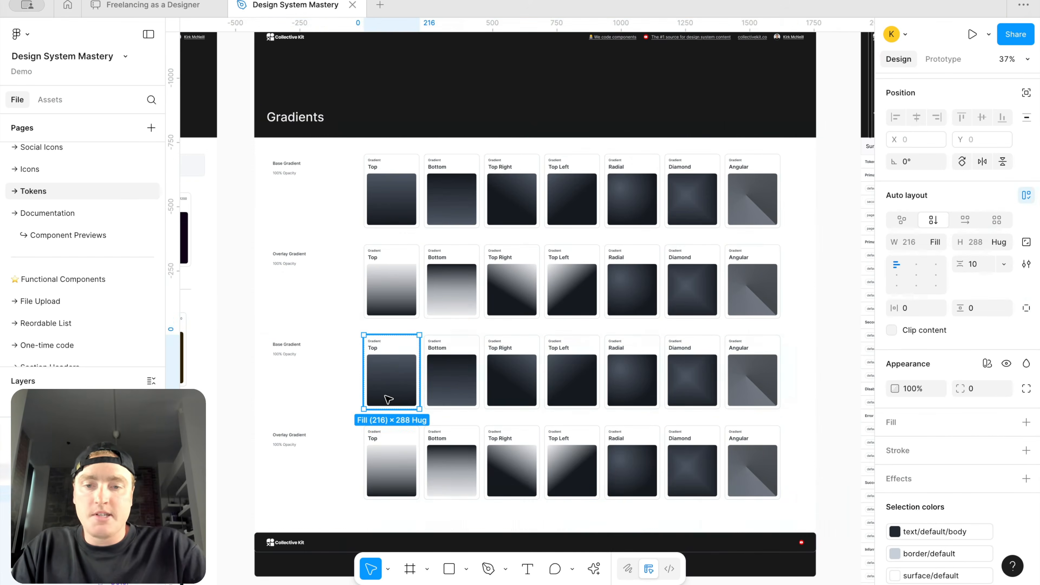
scroll(388, 398, up, 5)
scroll(465, 232, down, 5)
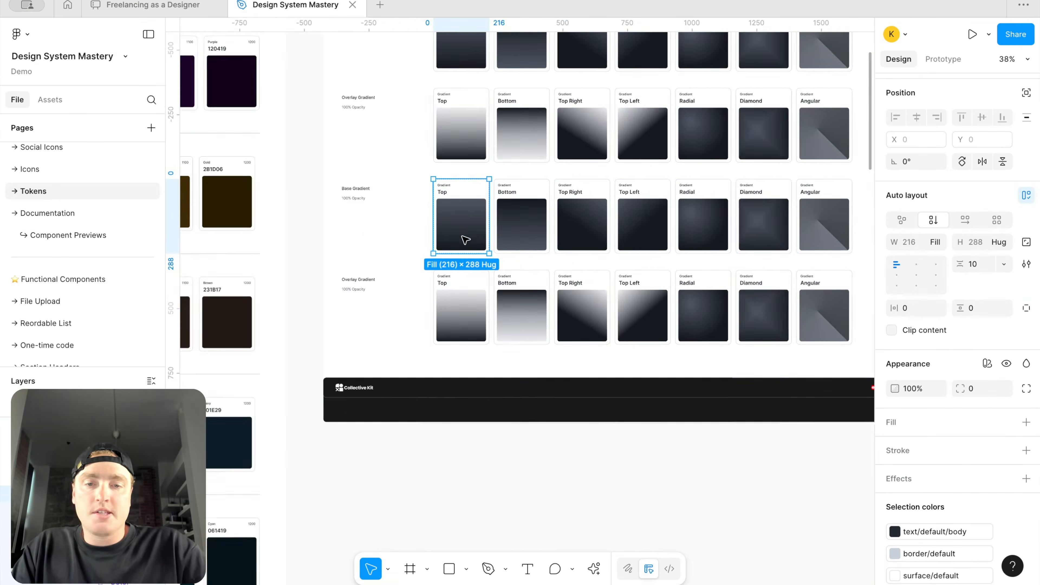
scroll(458, 235, right, 3)
click(429, 237)
shift+click(487, 235)
shift+click(541, 231)
shift+click(624, 222)
shift+click(665, 223)
shift+click(719, 217)
key(Delete)
Step: Delete every swatch except Top from the duplicated Overlay Gradient row
click(686, 313)
shift+click(715, 309)
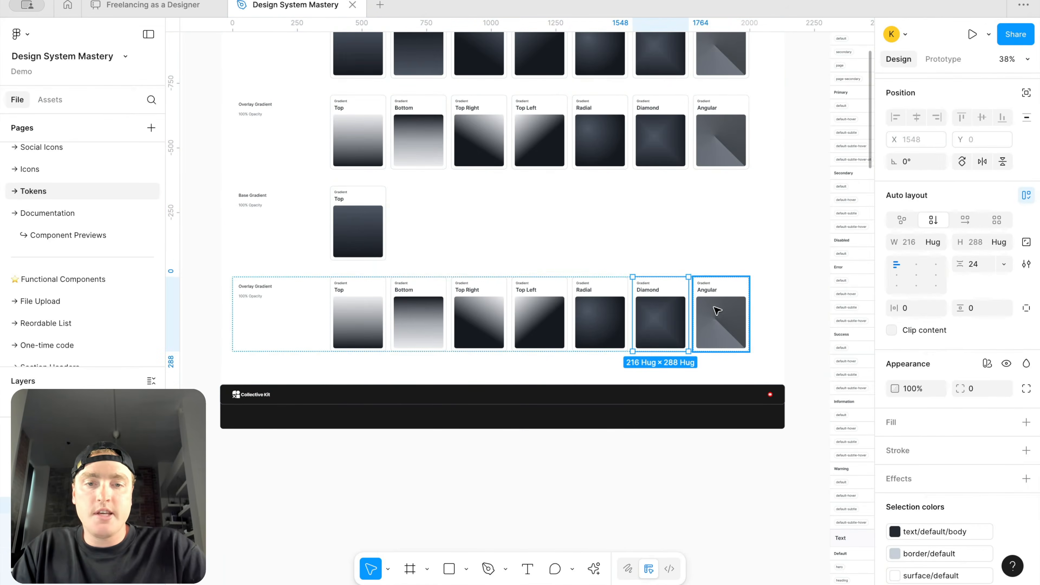
shift+click(597, 309)
shift+click(525, 309)
shift+click(479, 314)
shift+click(435, 316)
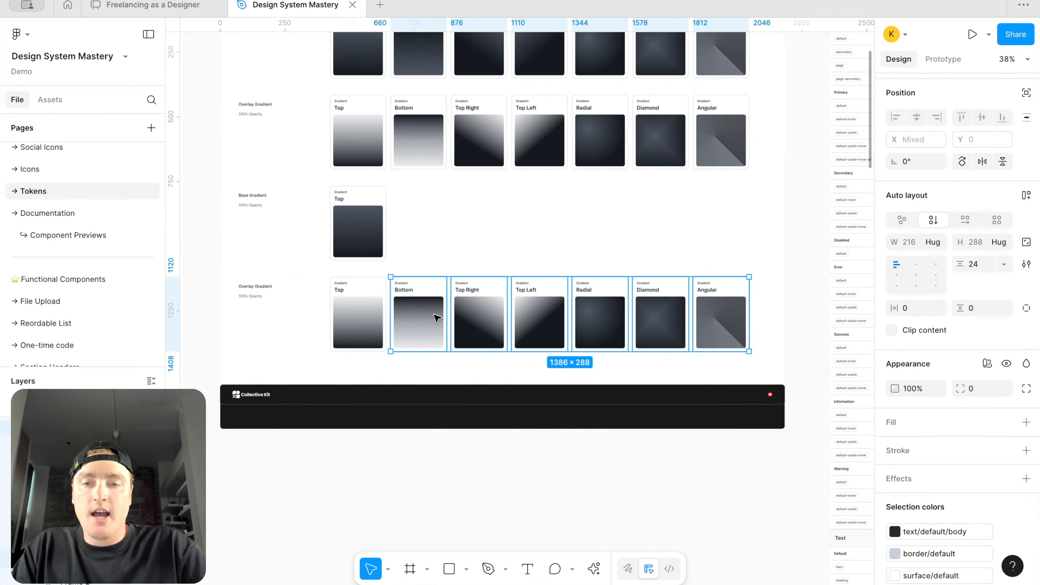
key(Delete)
Step: Bind the duplicated base Top swatch's gradient stops to Full gradient/inverse stop 1 and stop 2
scroll(437, 318, left, 2)
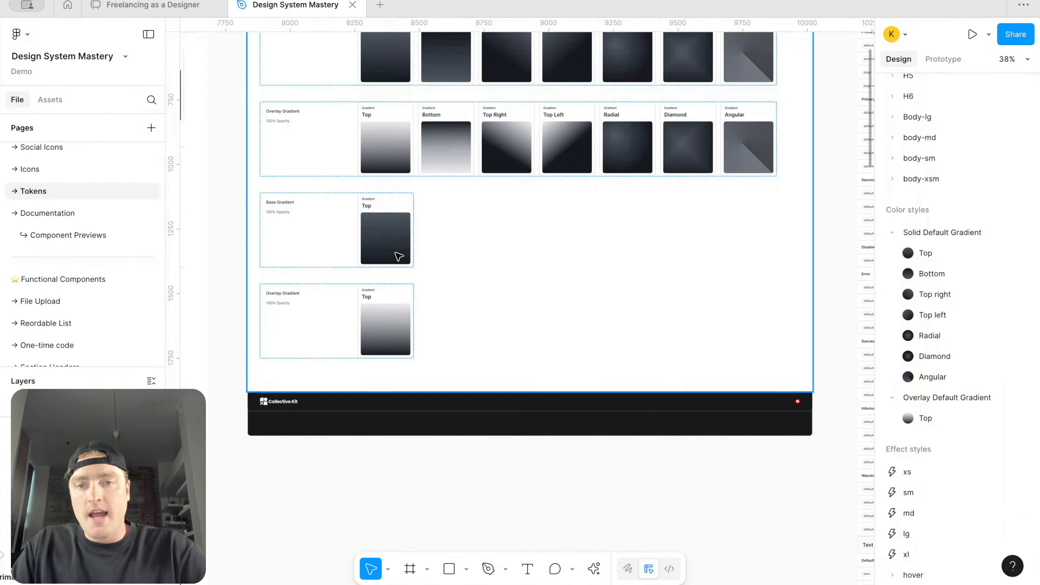
click(397, 256)
double_click(398, 255)
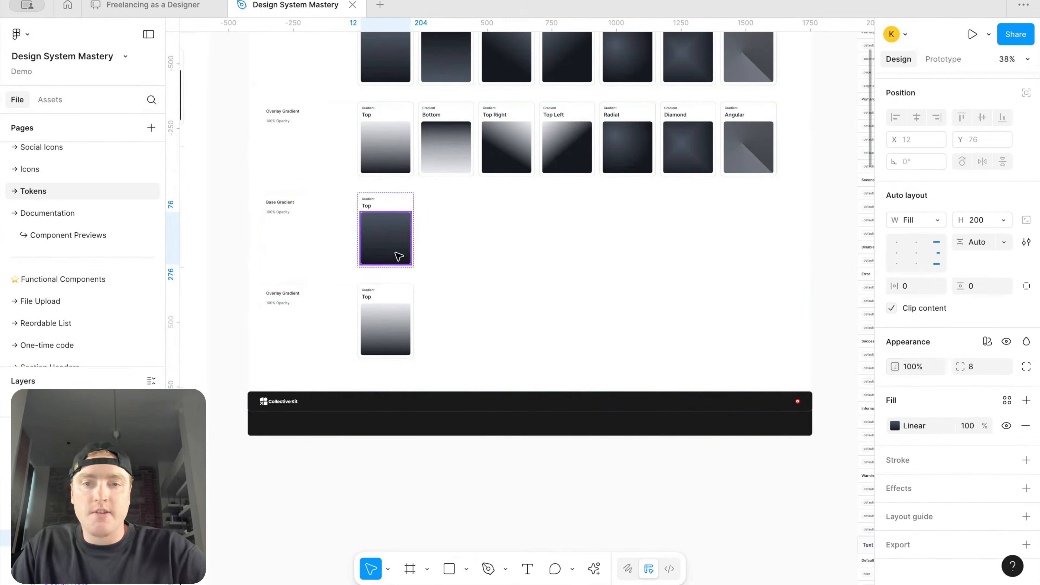
scroll(398, 256, up, 3)
click(895, 425)
click(793, 541)
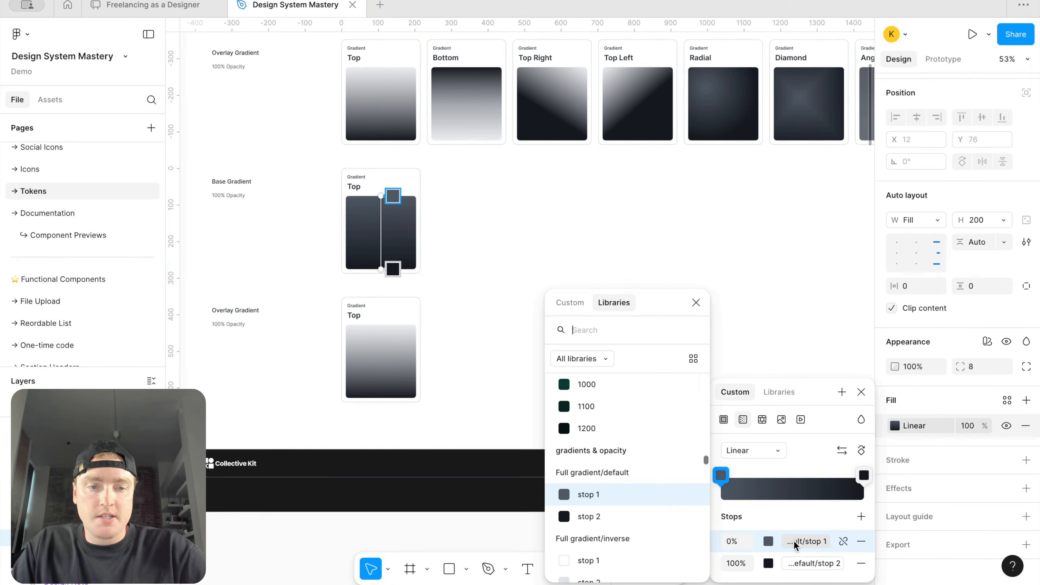
scroll(646, 494, down, 3)
click(647, 498)
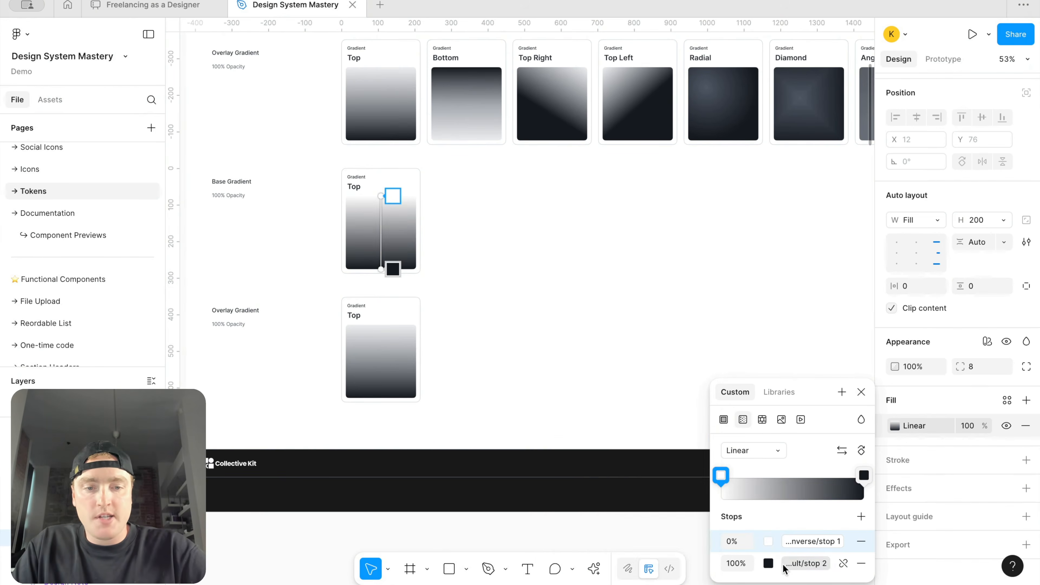
click(783, 564)
scroll(629, 513, down, 2)
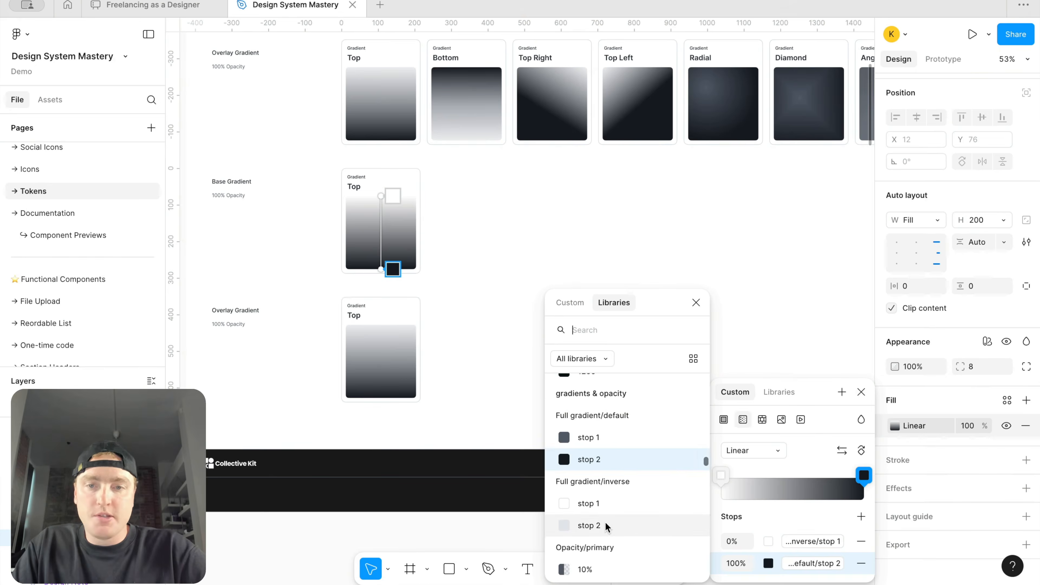
click(604, 521)
key(Escape)
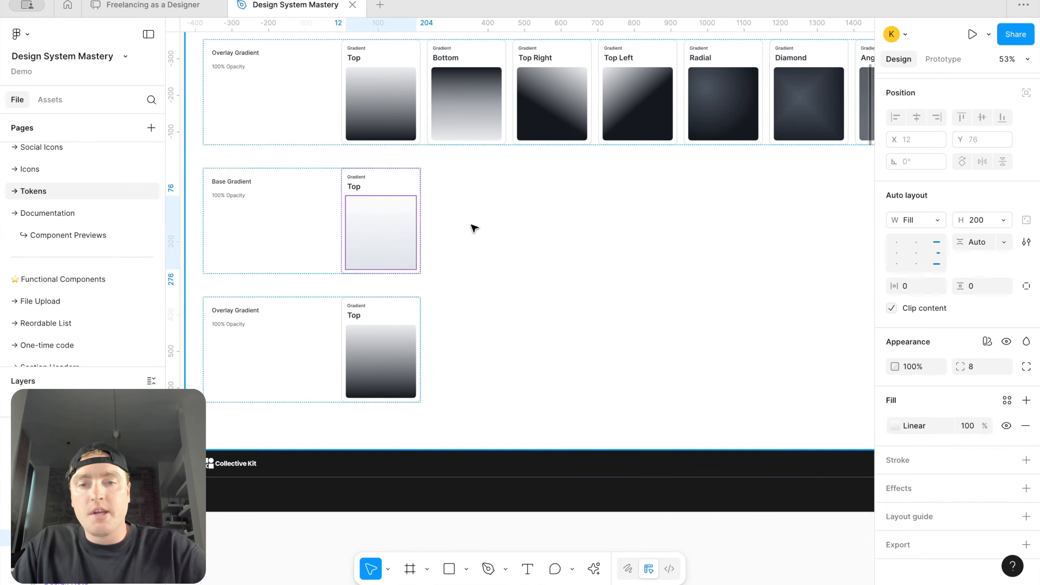
Step: Save the duplicated base Top swatch's fill as a new color style named Inverse Default Gradient/Top
click(406, 229)
click(405, 228)
scroll(757, 420, down, 3)
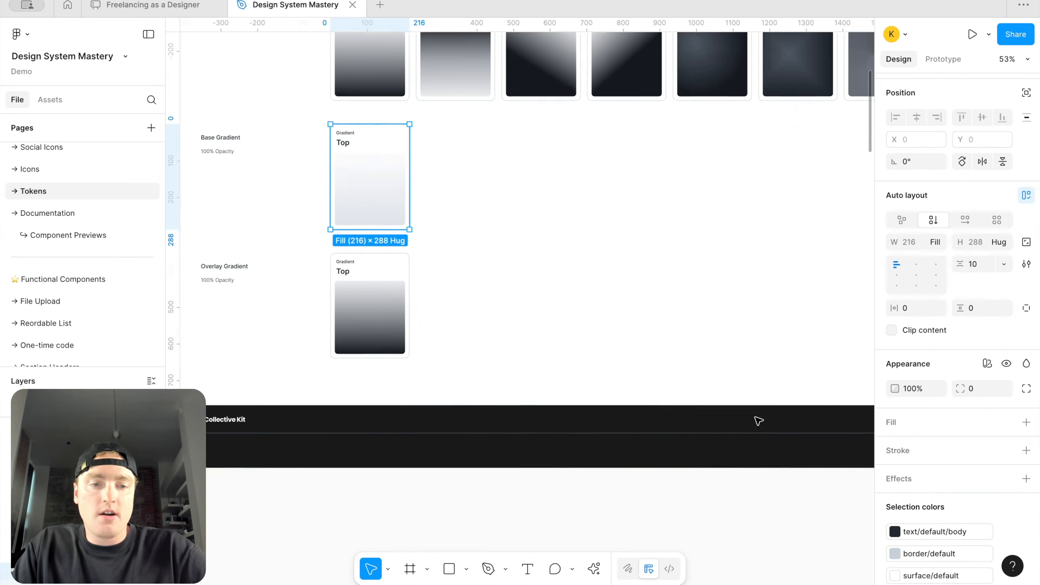
click(776, 459)
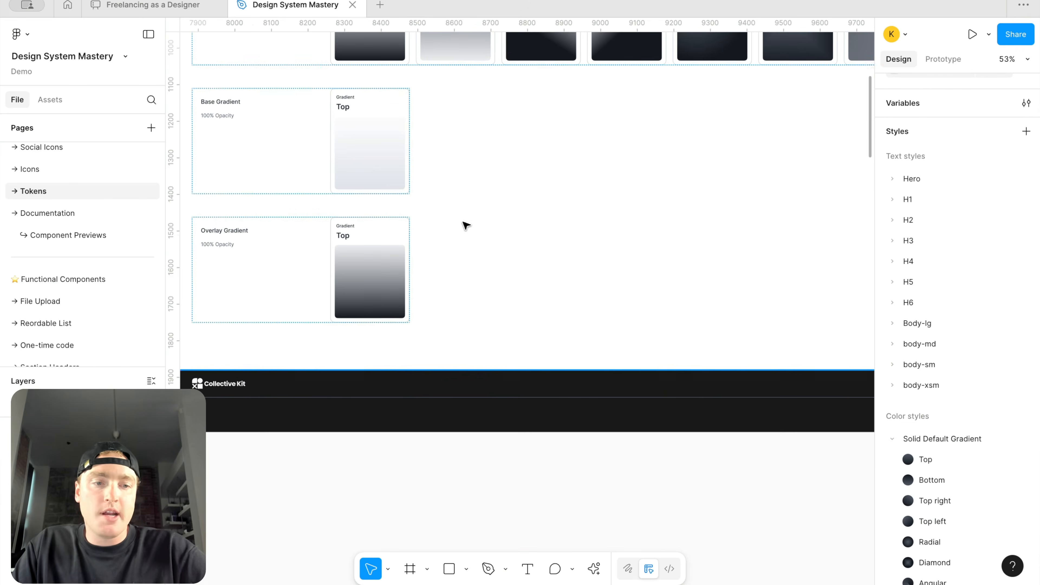
scroll(443, 230, up, 1)
click(381, 163)
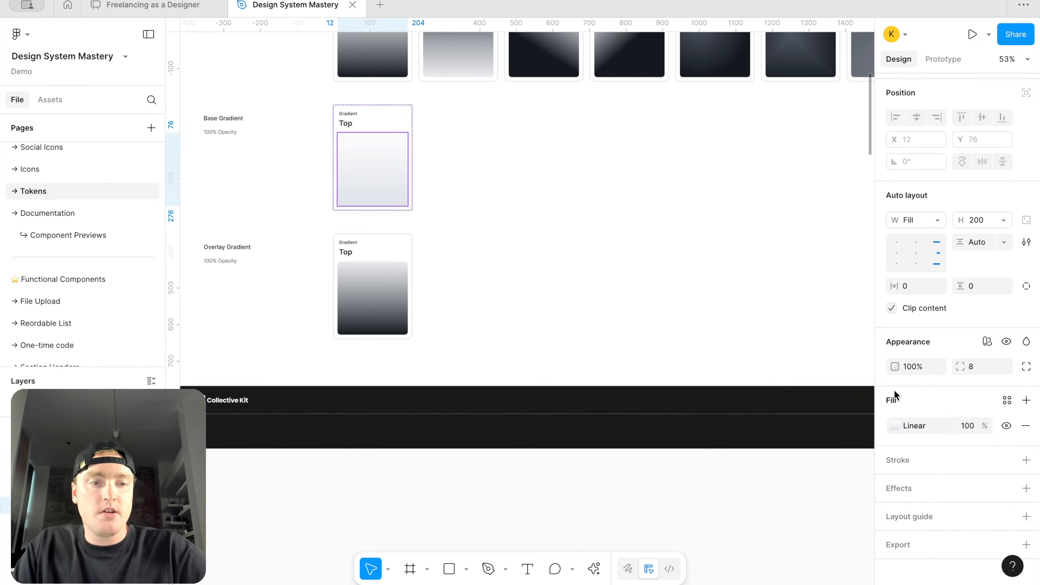
click(1007, 400)
click(841, 302)
text(Inveerse Default Gradient/Top)
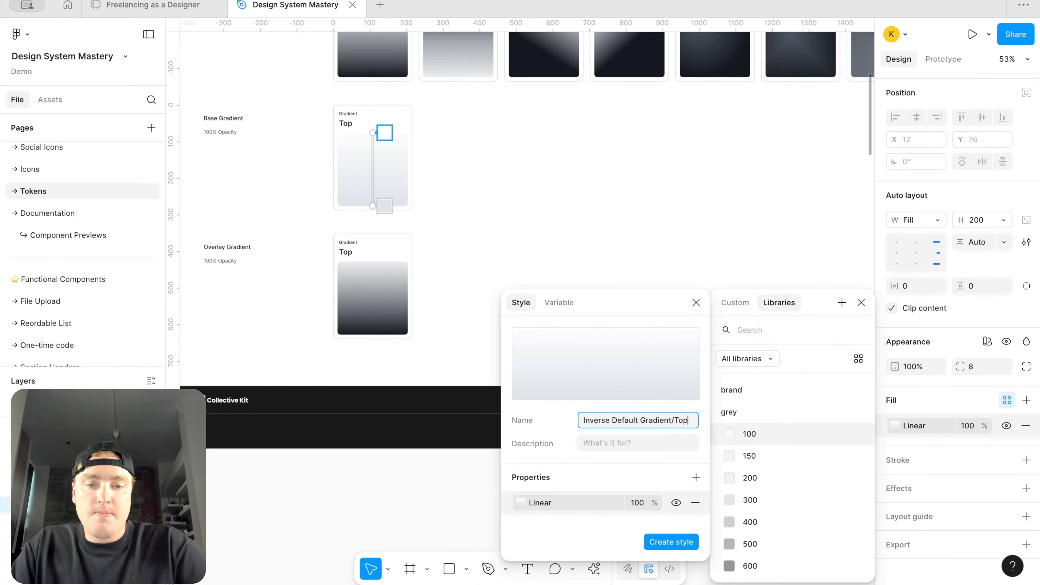
key(Return)
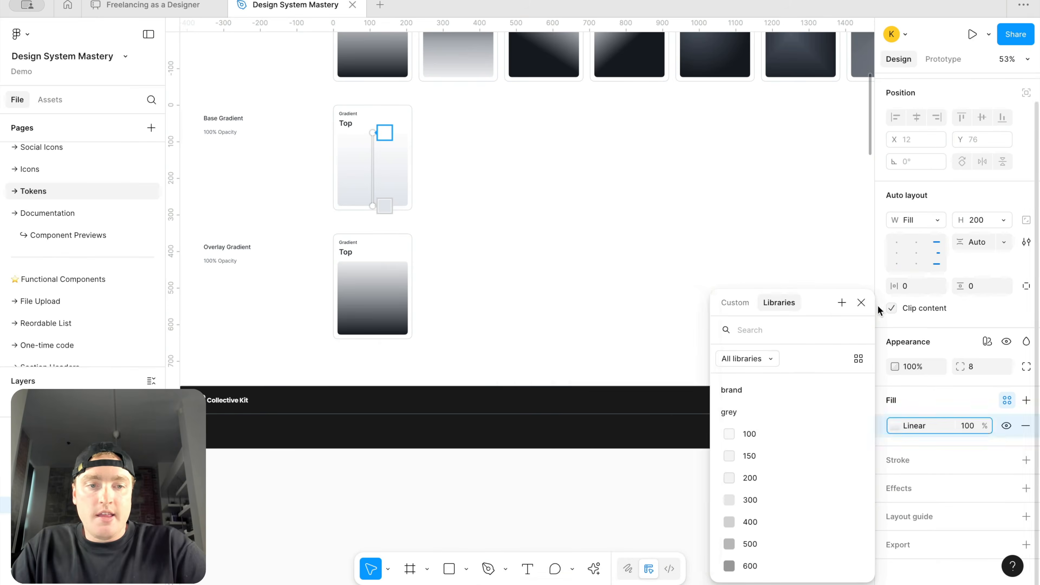
click(861, 302)
Step: Bind the duplicated overlay Top swatch's first gradient stop to the Opacity/white 10% variable
click(353, 291)
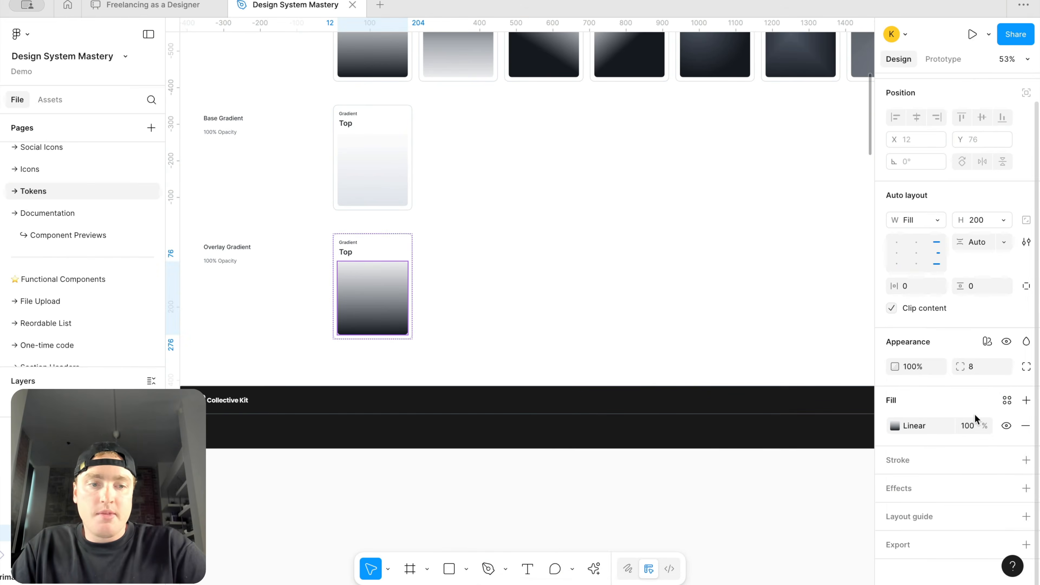
click(901, 426)
click(813, 542)
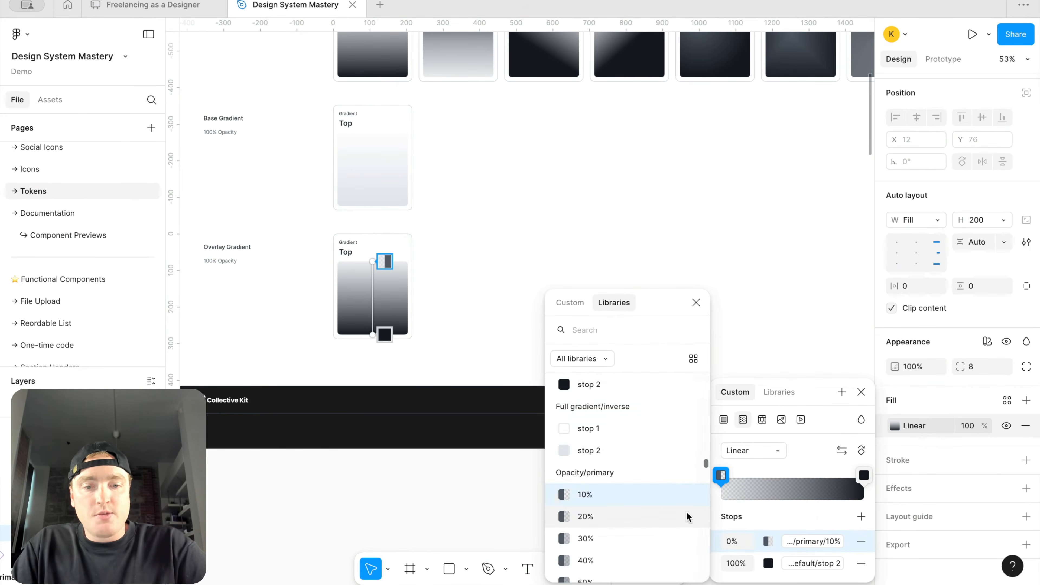
scroll(649, 519, down, 5)
scroll(626, 439, down, 3)
click(620, 414)
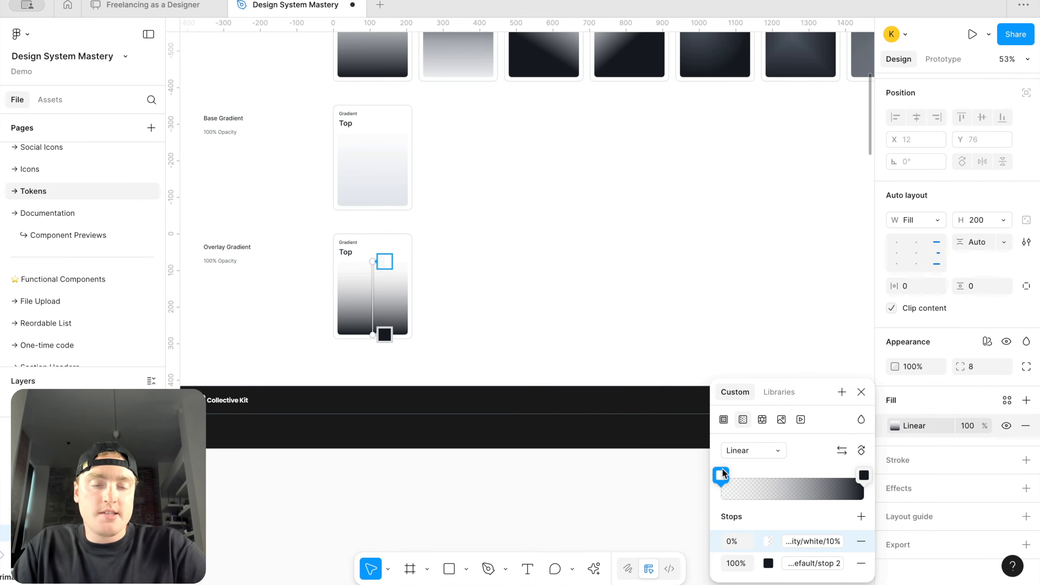
Step: Bind the overlay Top swatch's second gradient stop to Full gradient/inverse stop 2
click(816, 566)
scroll(645, 503, down, 1)
scroll(644, 503, up, 1)
scroll(645, 503, down, 1)
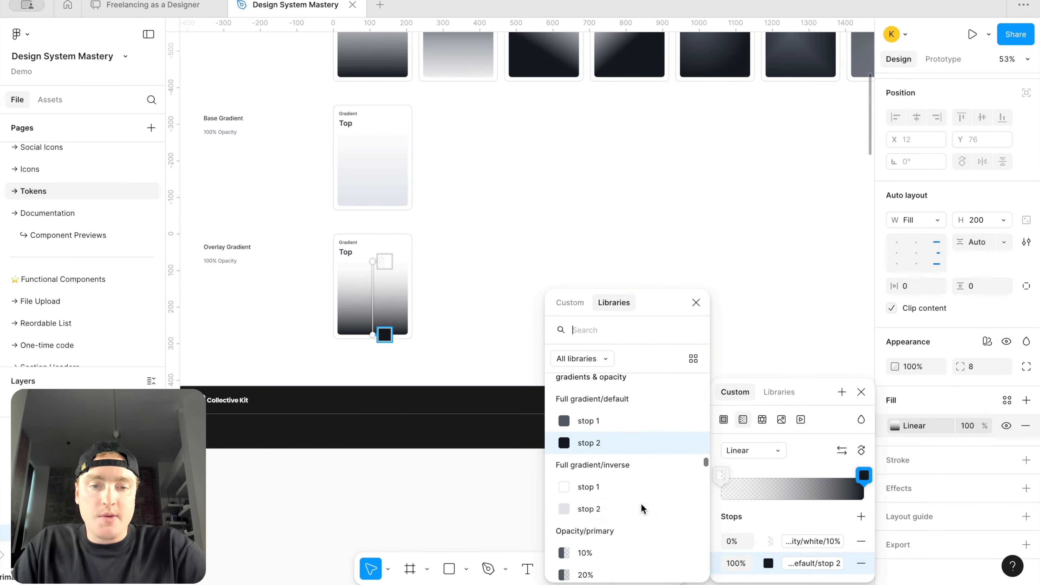
click(612, 513)
click(493, 324)
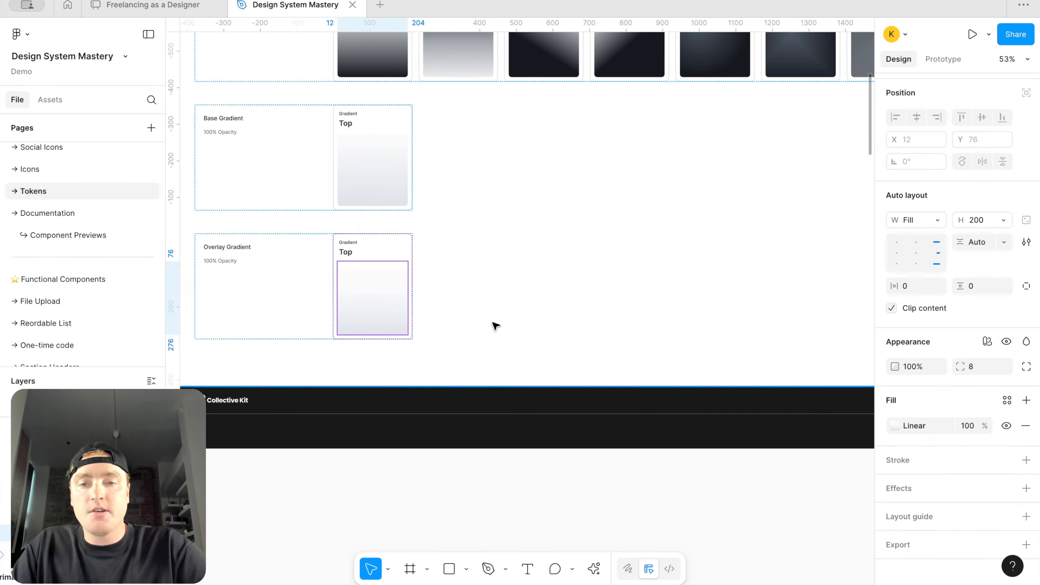
Step: Save the overlay Top swatch's fill as a new color style named Overlay Inverse Default Gradient/Top
click(619, 499)
scroll(920, 442, up, 1)
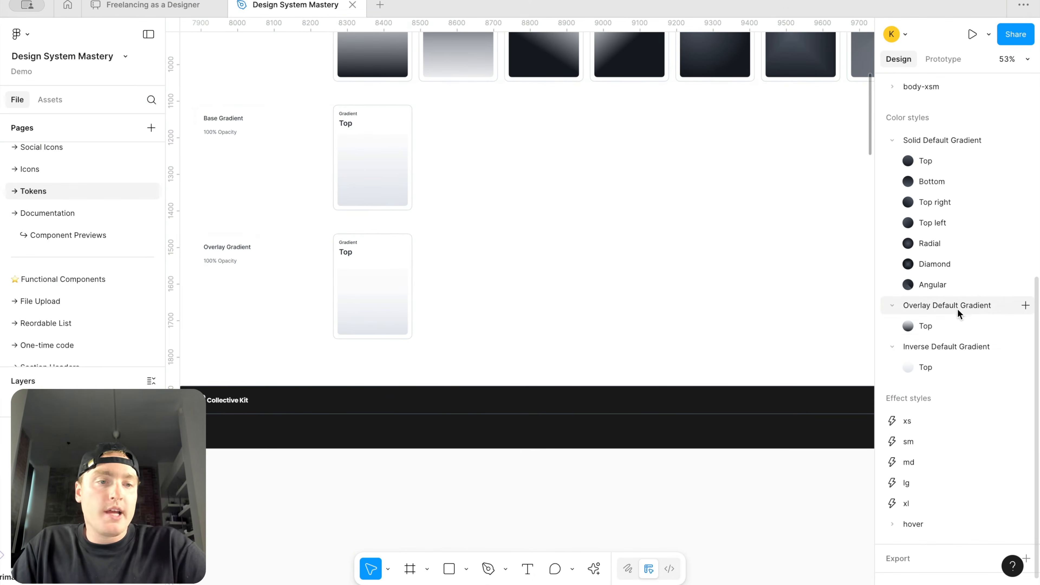
click(387, 300)
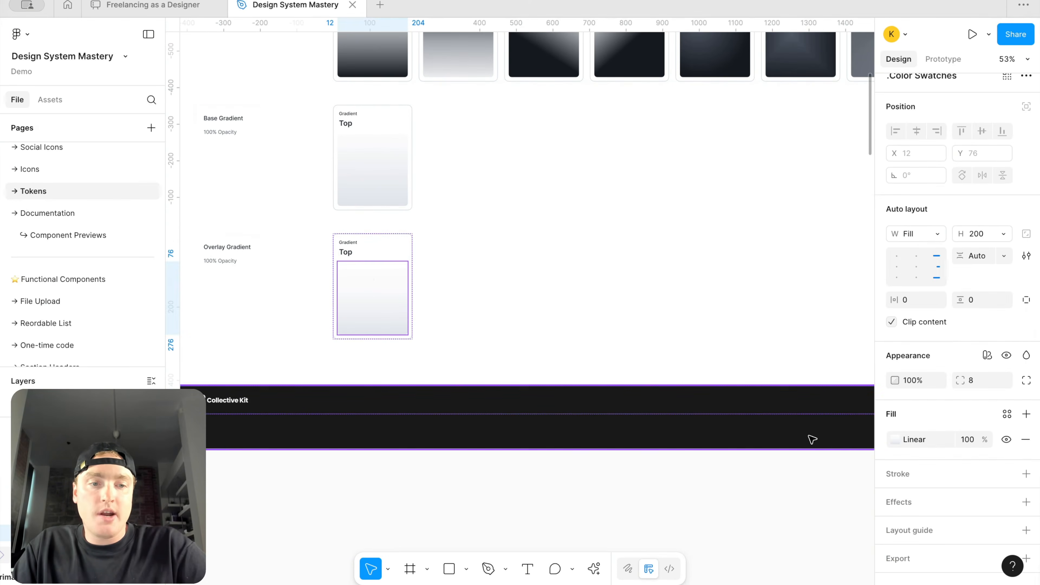
click(1007, 415)
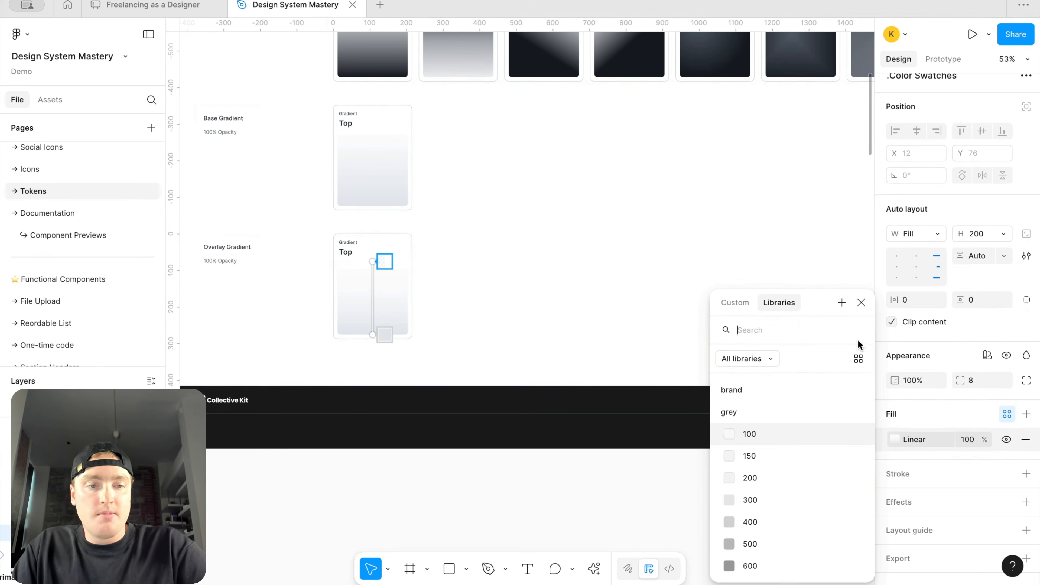
click(841, 302)
text(Overlay Inverse Default Gradient/Top)
key(Return)
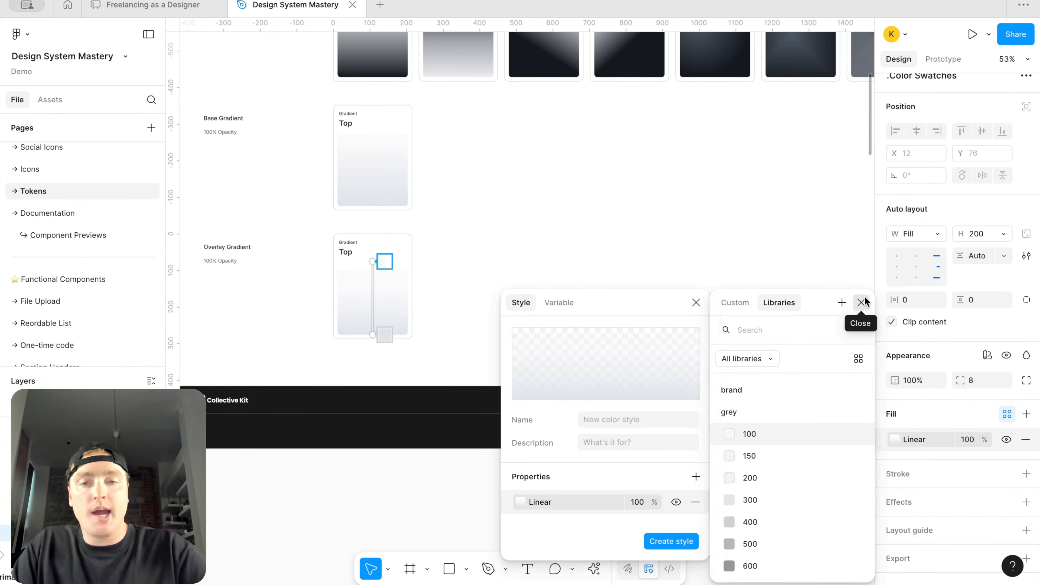
click(864, 303)
Step: Browse the variable collections mapped, responsive, alias and gradients & opacity to compare their modes
scroll(661, 420, down, 3)
scroll(668, 405, up, 2)
scroll(667, 405, right, 2)
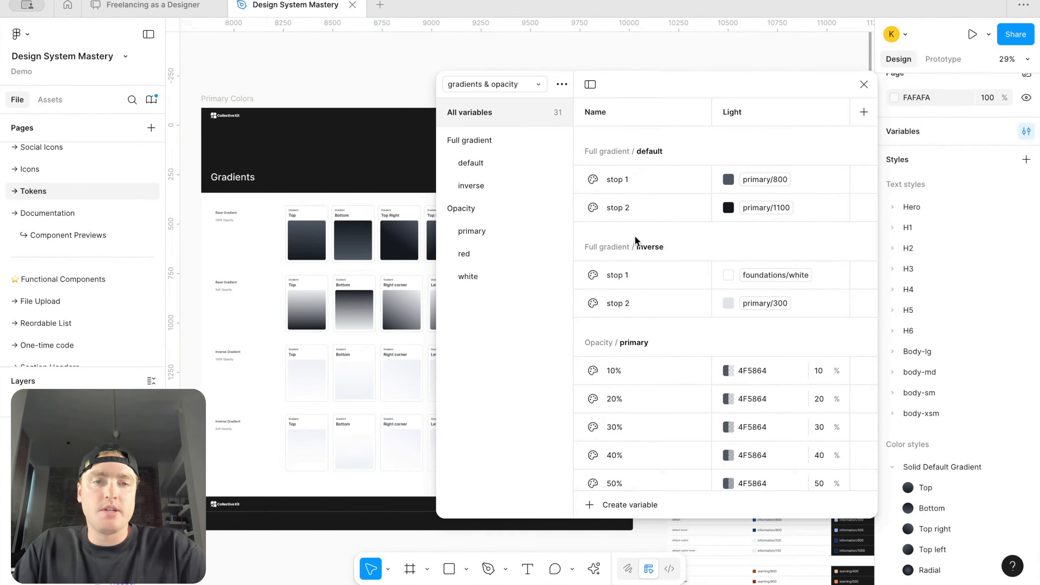
click(514, 85)
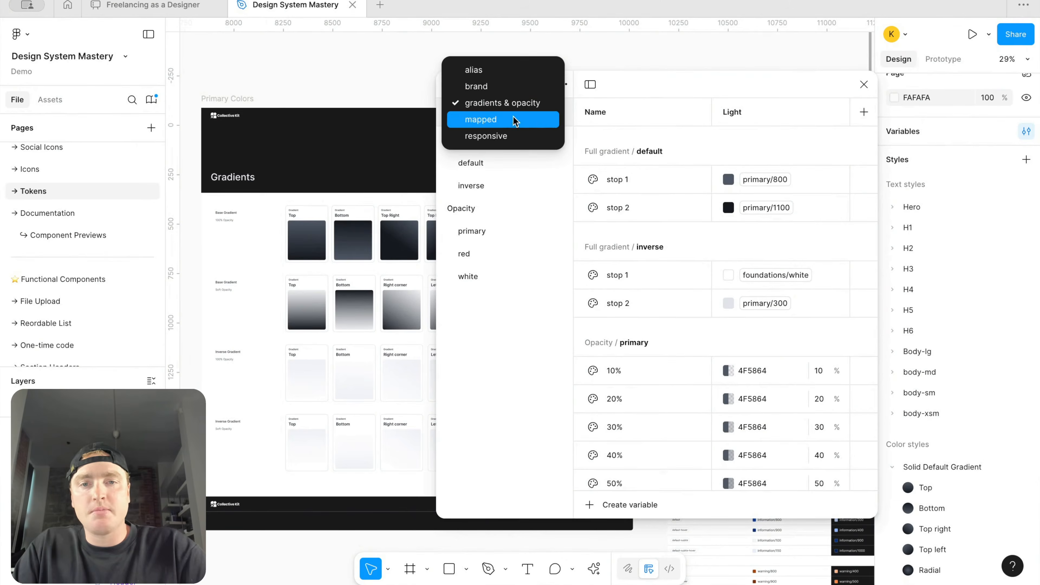
click(513, 117)
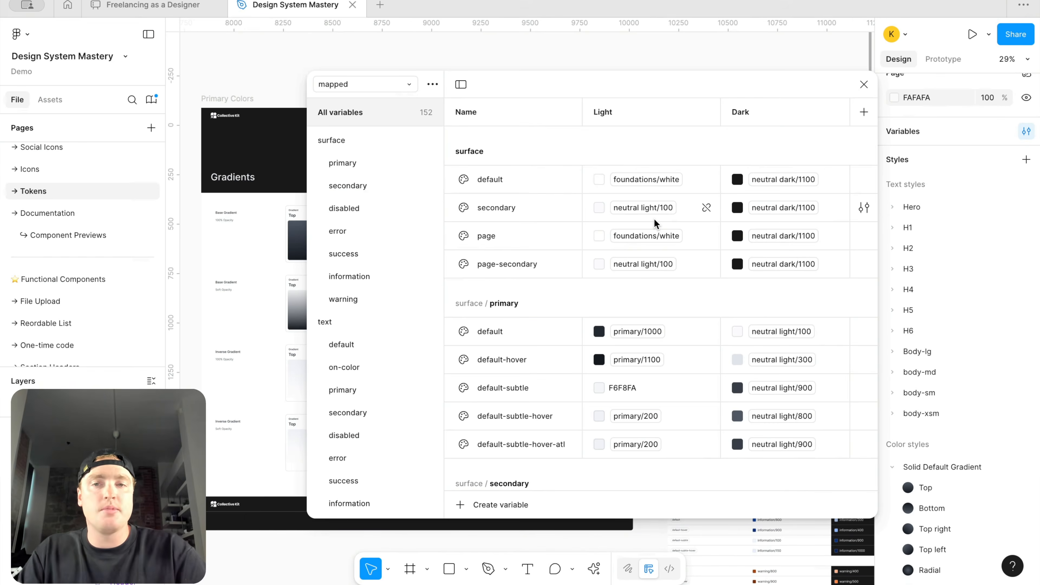
click(367, 84)
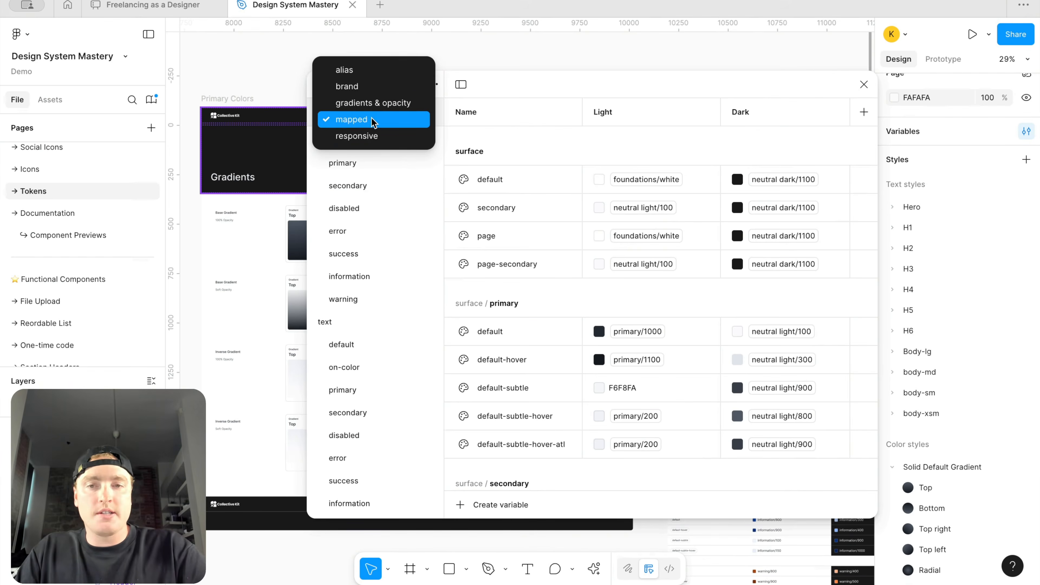
click(375, 137)
click(404, 87)
click(399, 104)
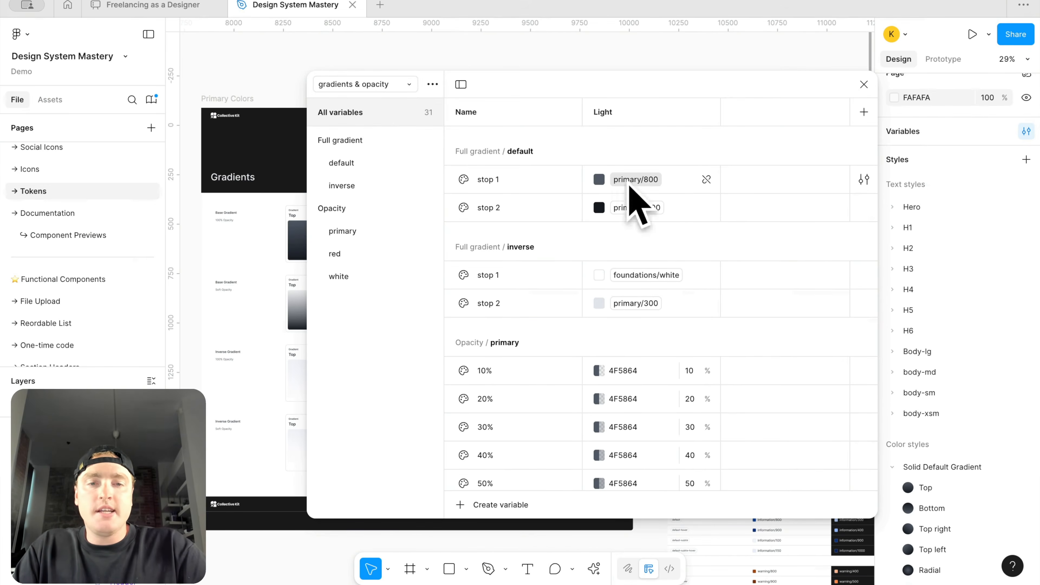
click(394, 85)
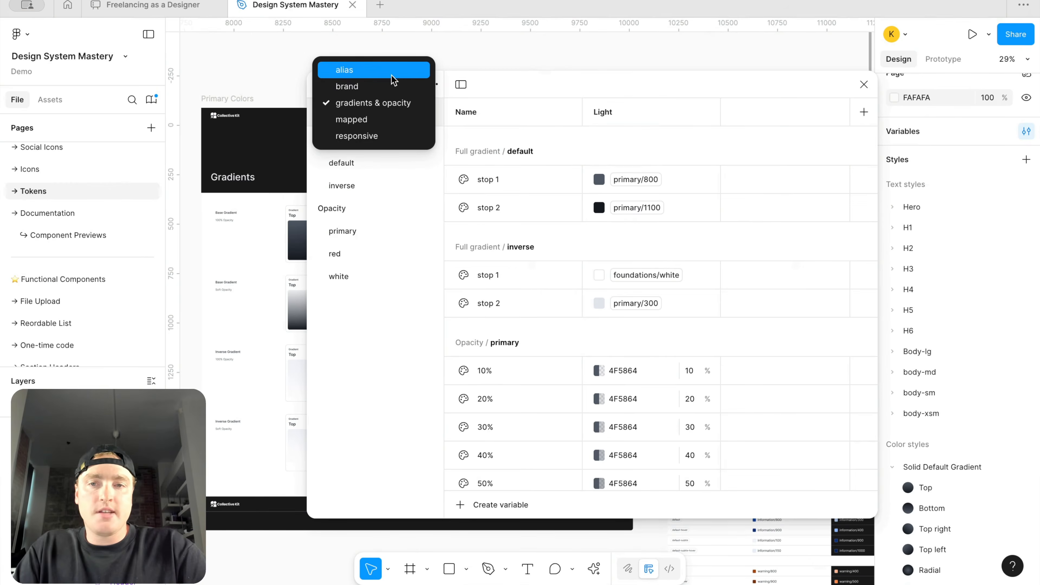
click(393, 71)
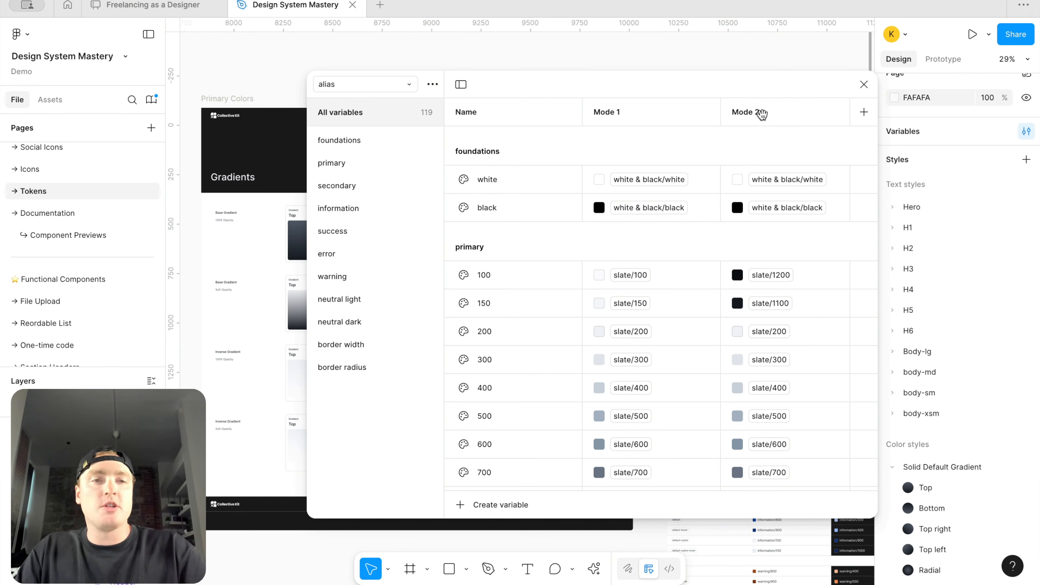
click(372, 84)
click(380, 119)
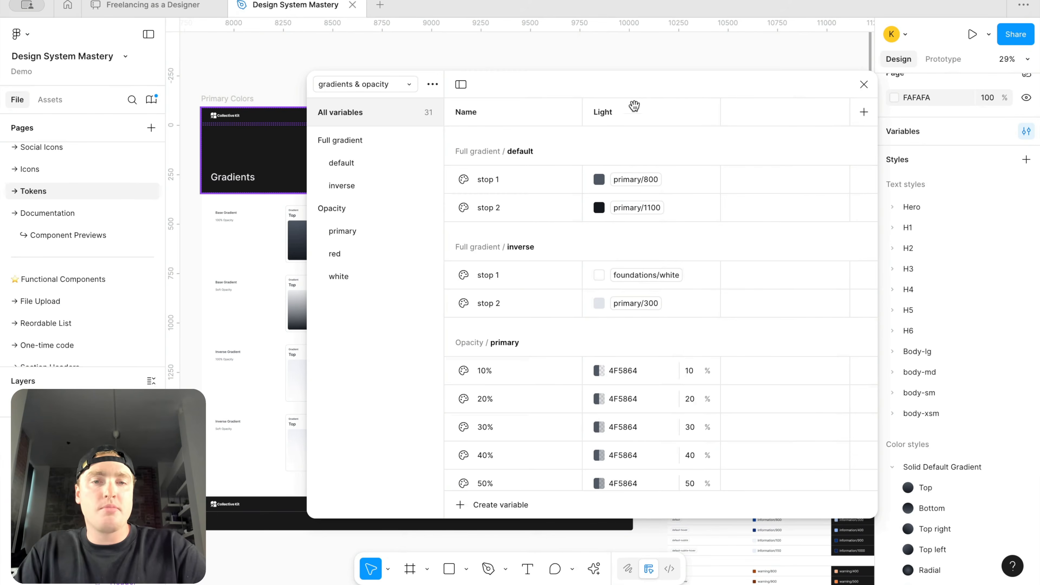
click(394, 84)
click(393, 70)
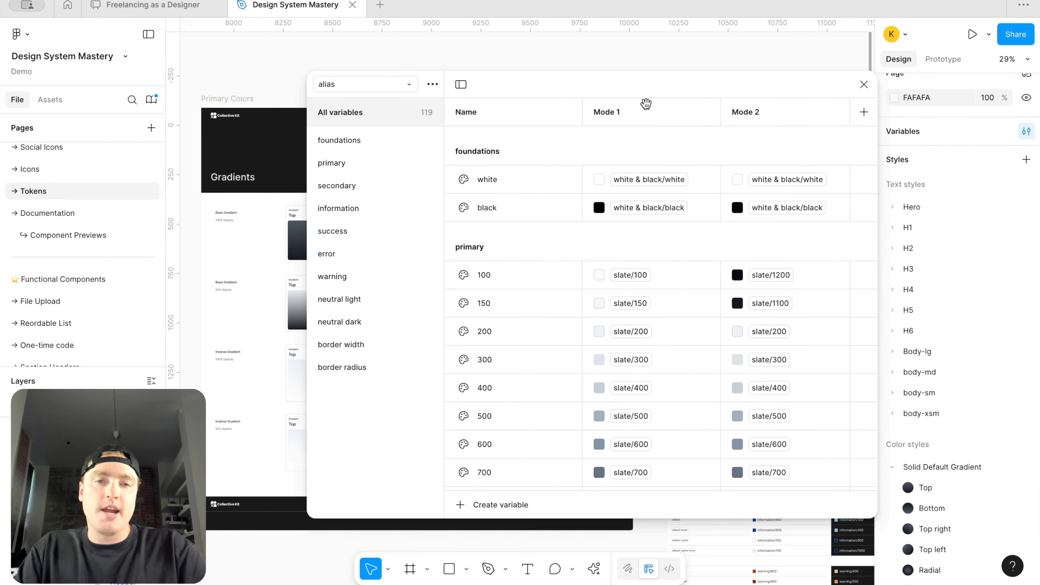
Step: Rename the alias collection's two modes to Brand 1 and Brand 2
double_click(604, 111)
text(Brand 1)
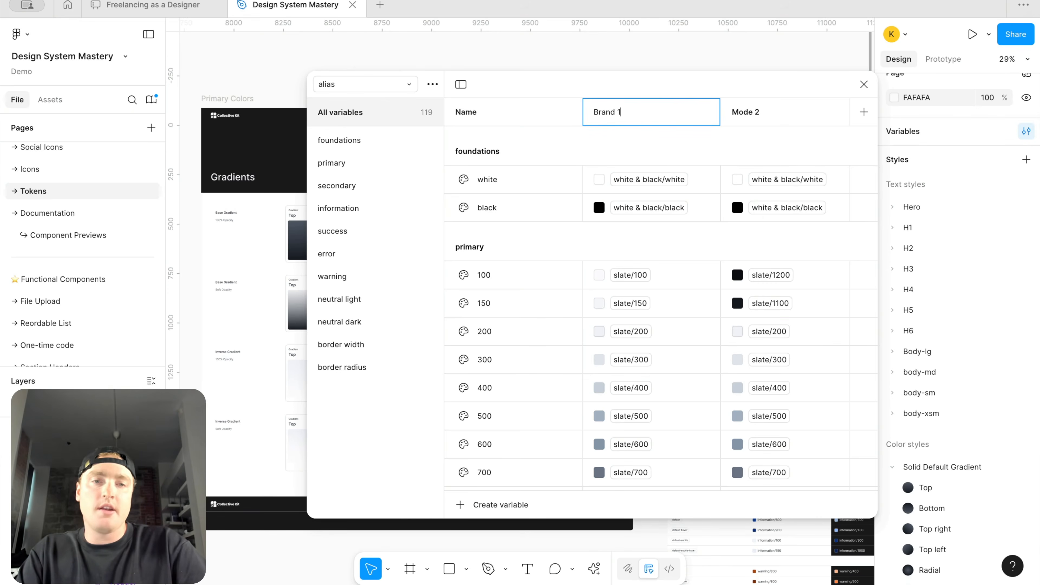
double_click(753, 112)
double_click(756, 112)
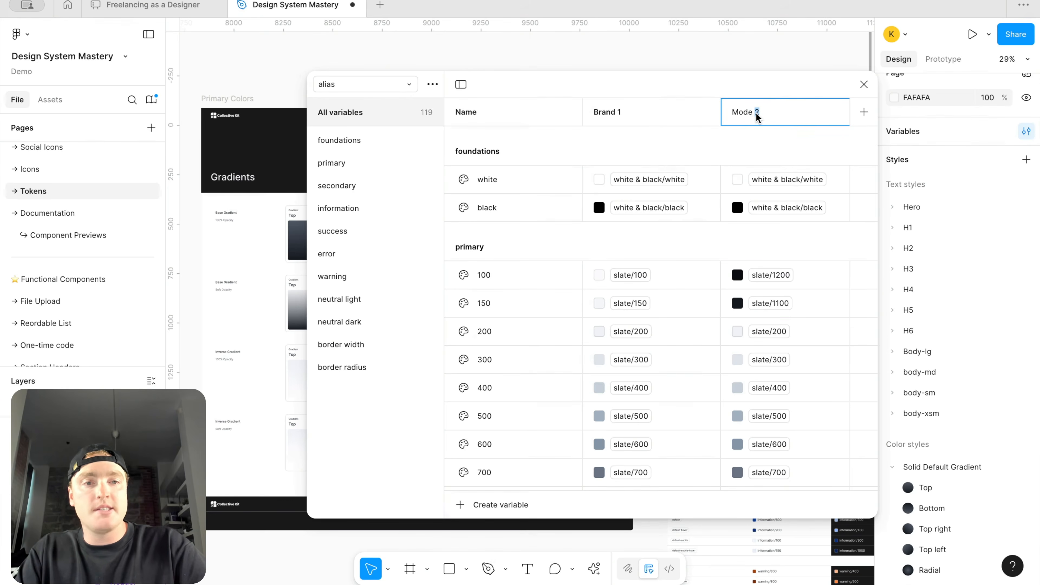
key(BackSpace)
key(BackSpace)
key(BackSpace)
key(BackSpace)
key(BackSpace)
key(BackSpace)
text(Brand 2)
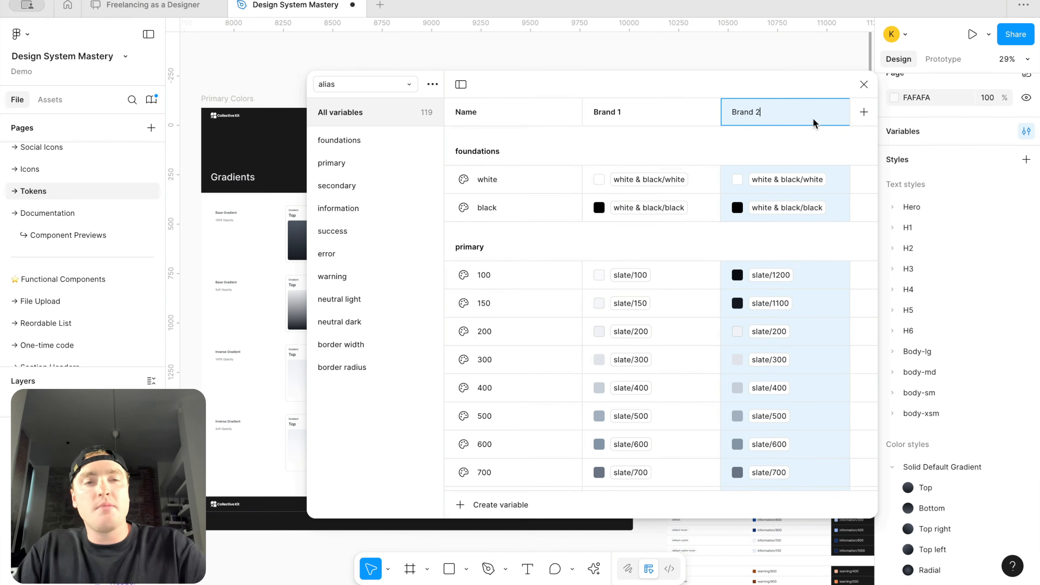
key(Return)
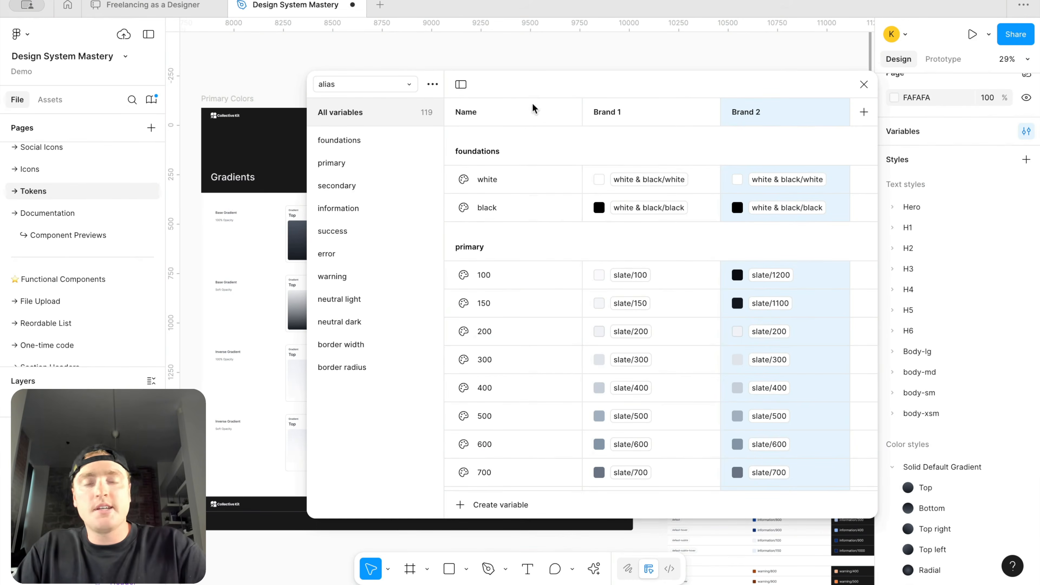
Step: Add a new mode named Dark to the gradients & opacity collection
click(397, 84)
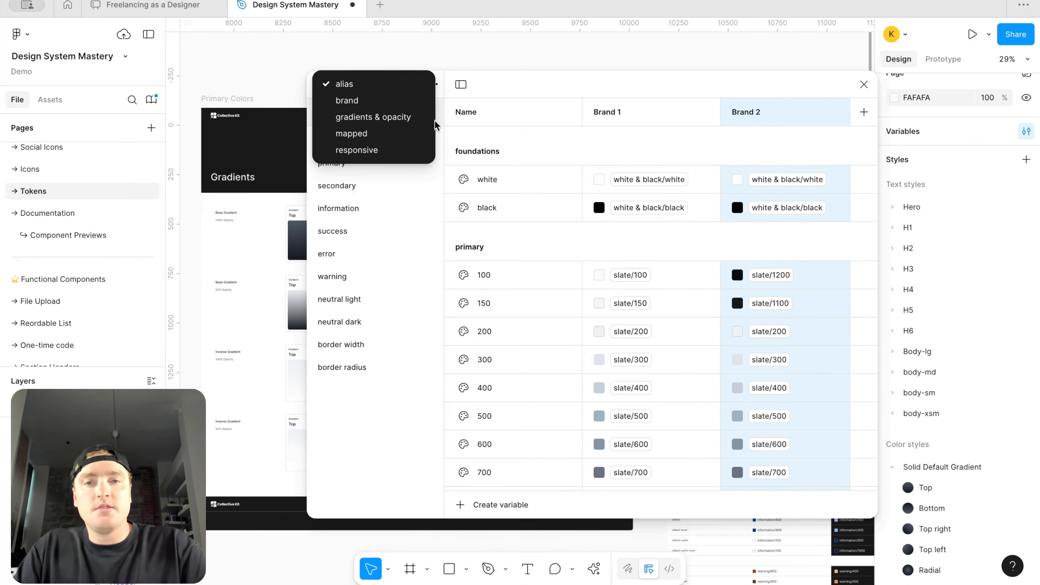
click(403, 118)
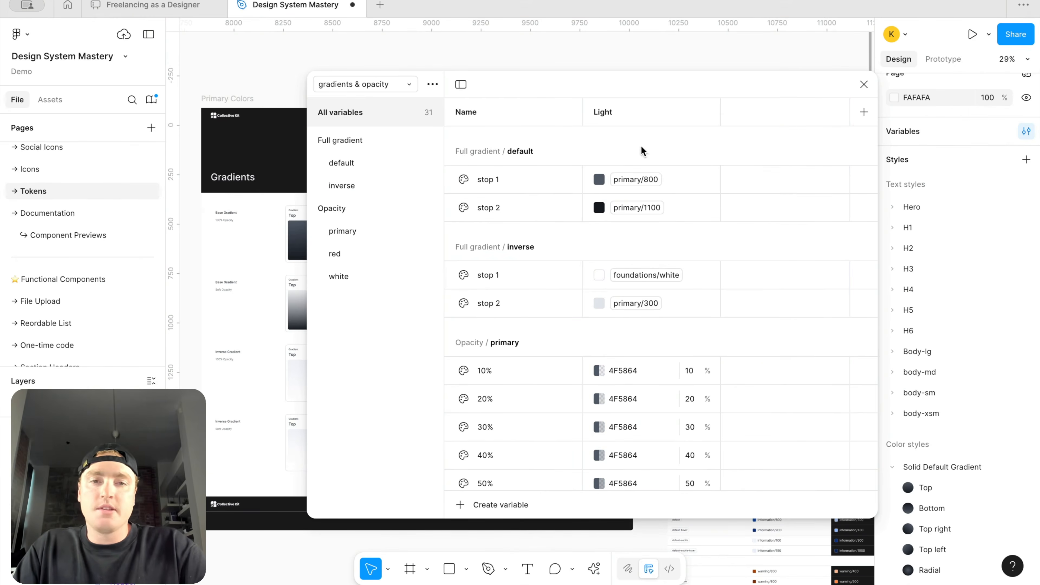
click(398, 85)
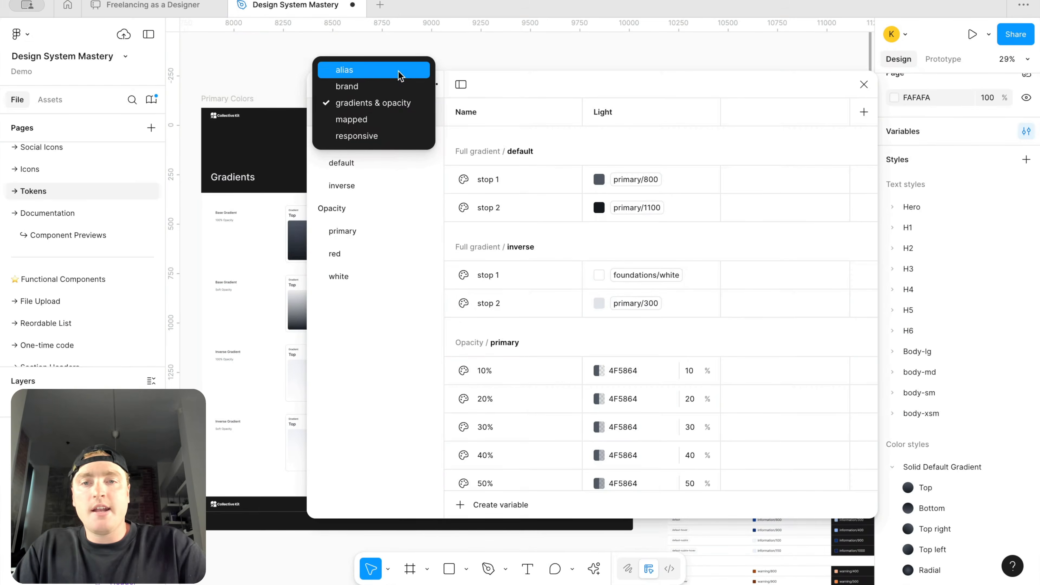
click(400, 73)
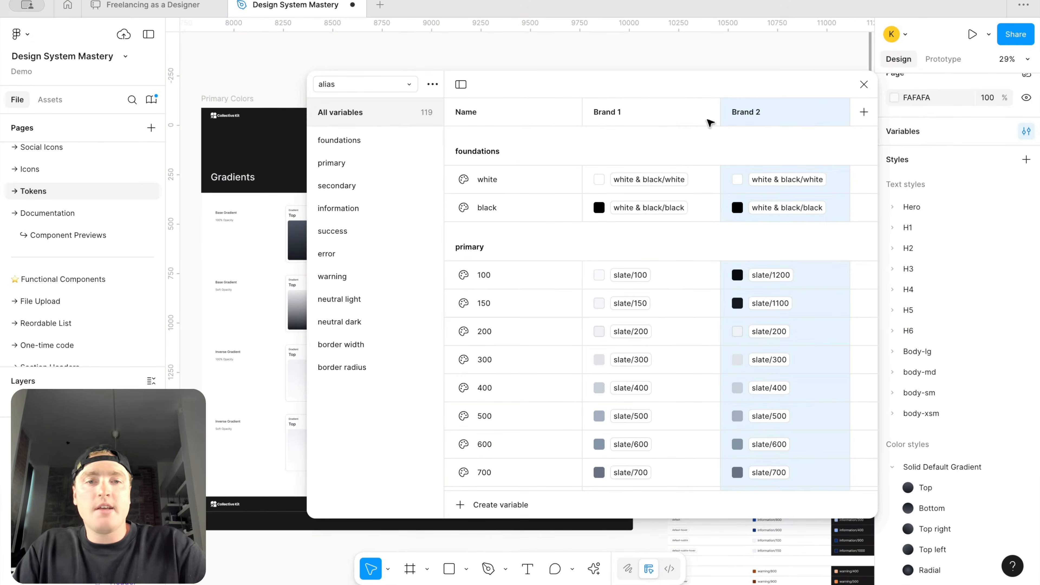
click(404, 85)
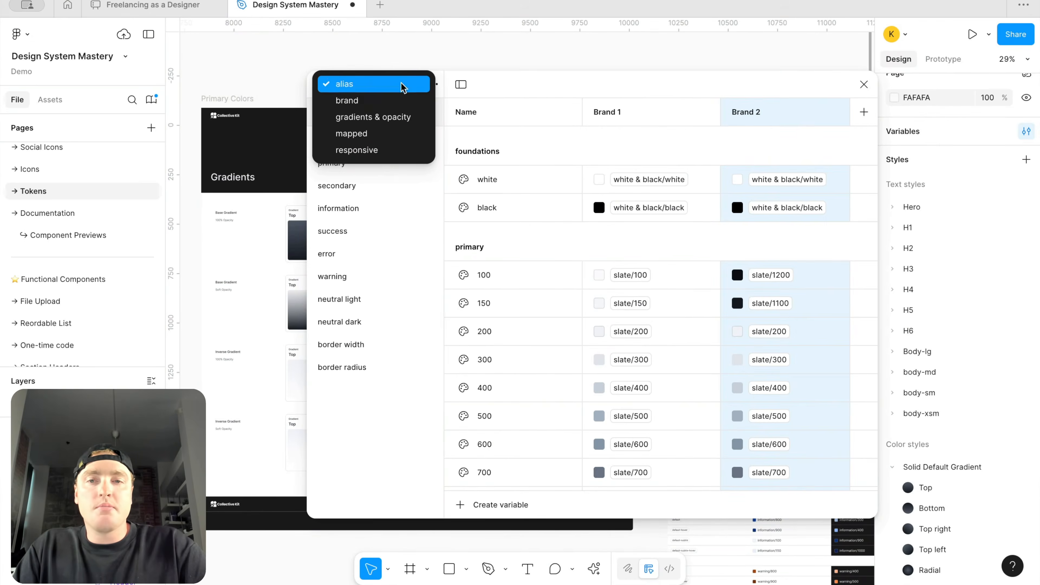
click(405, 117)
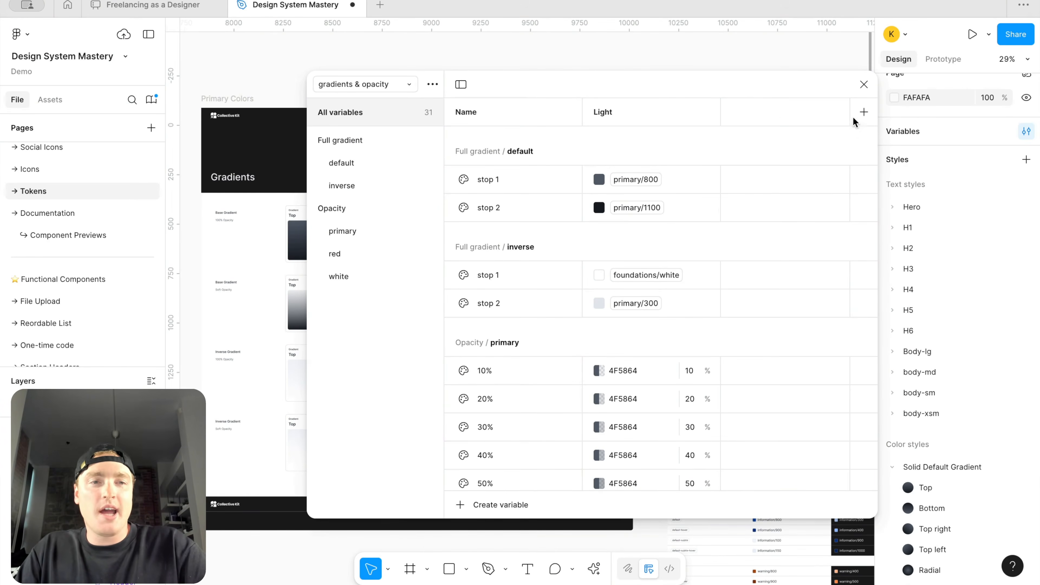
click(863, 112)
text(Dark)
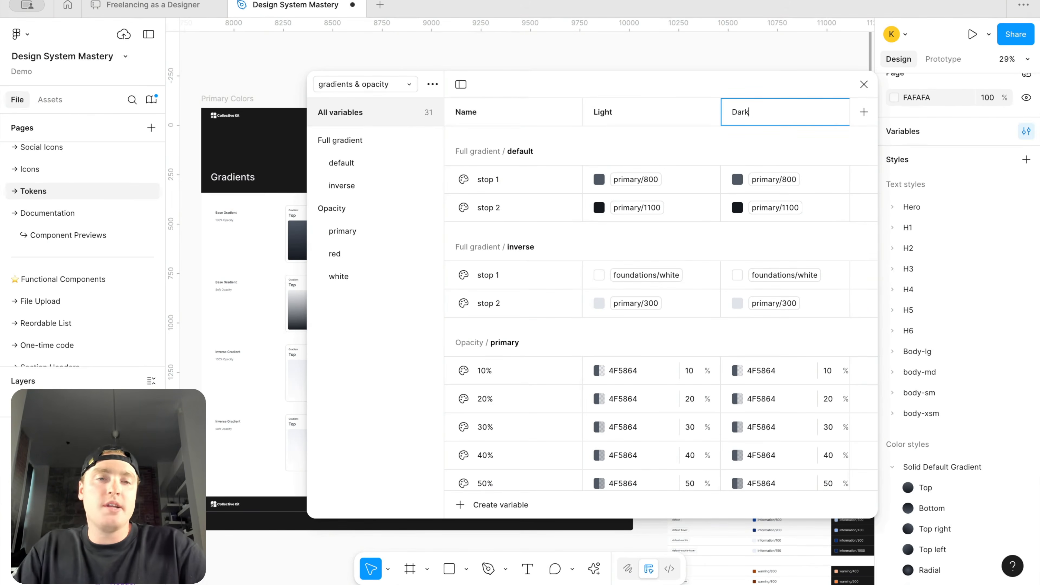
key(Return)
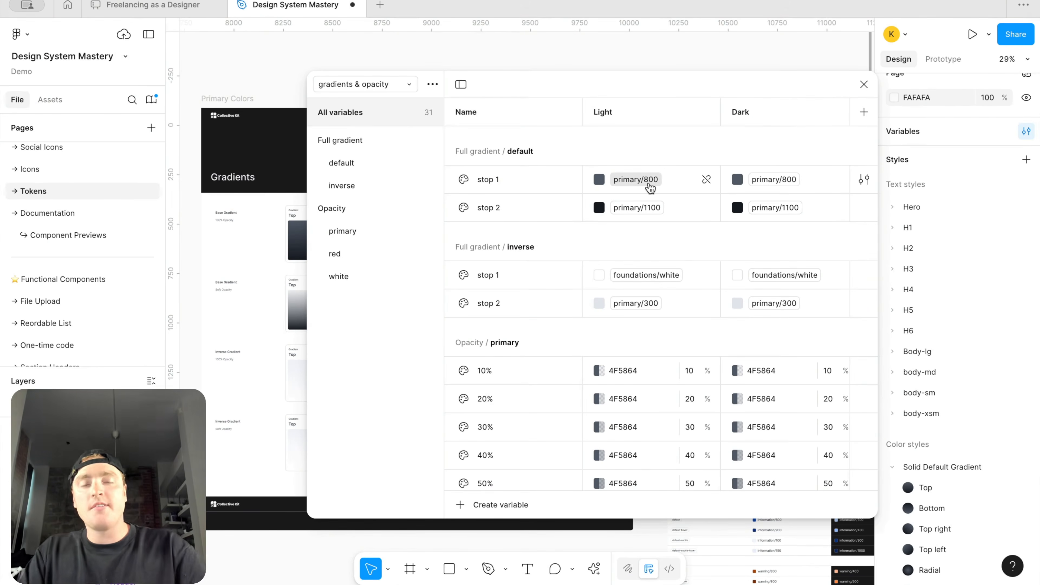
Step: Rename the gradients & opacity collection to gradients & opacity (brand)
mouse_move(651, 188)
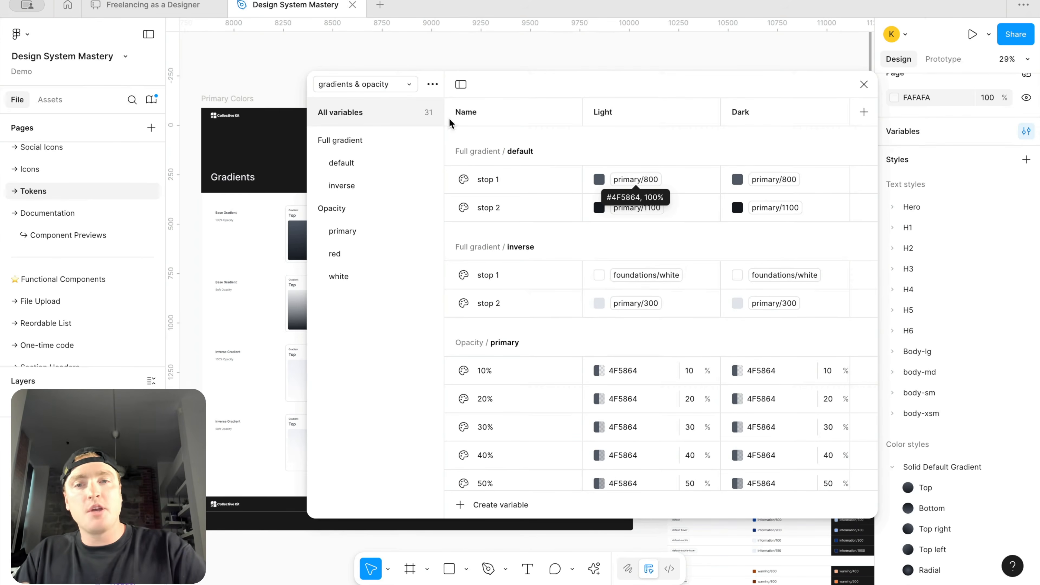
click(400, 83)
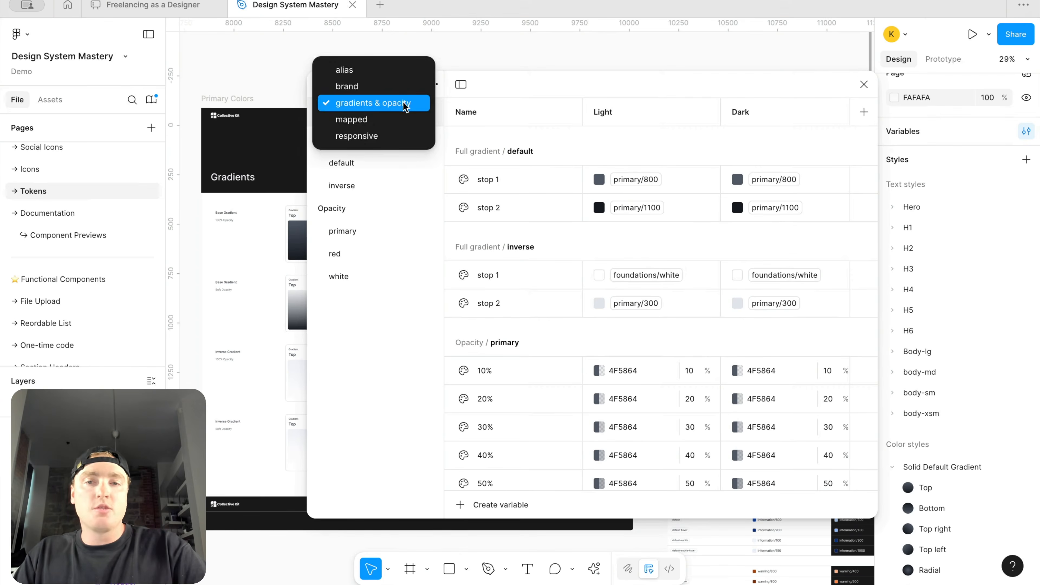
click(404, 103)
click(433, 84)
click(416, 108)
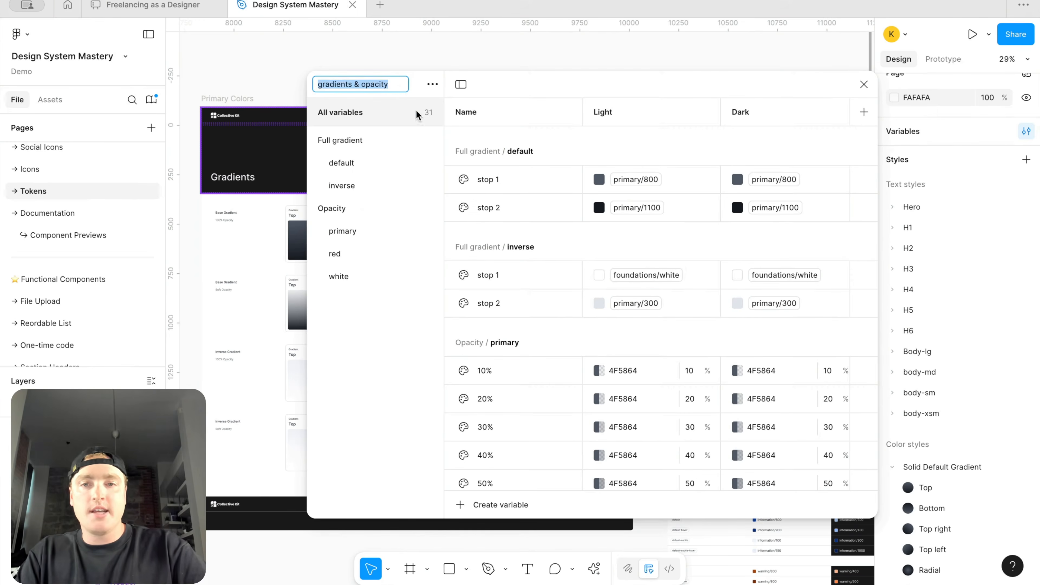
click(398, 87)
text((brand))
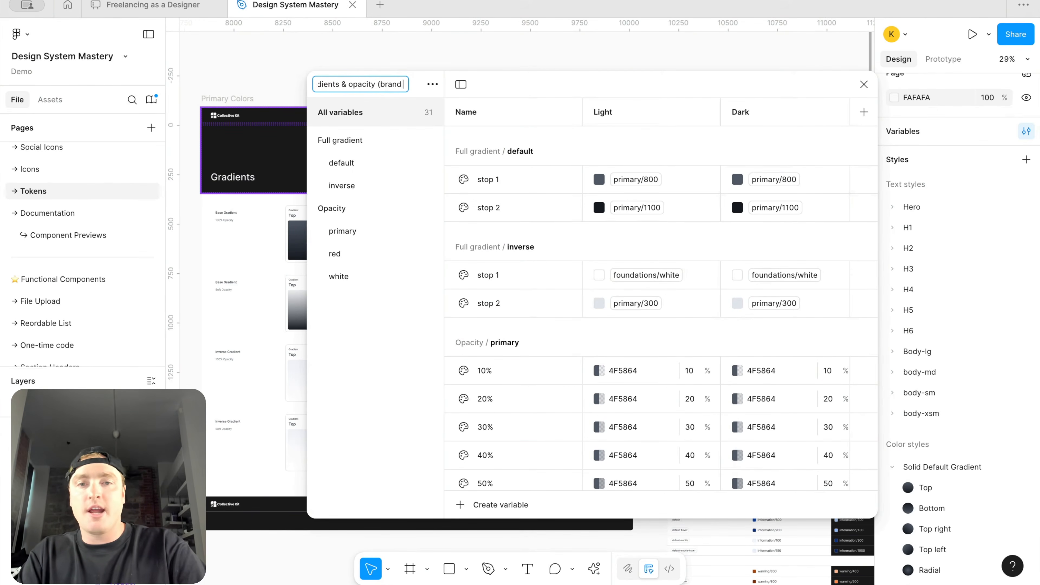
key(Return)
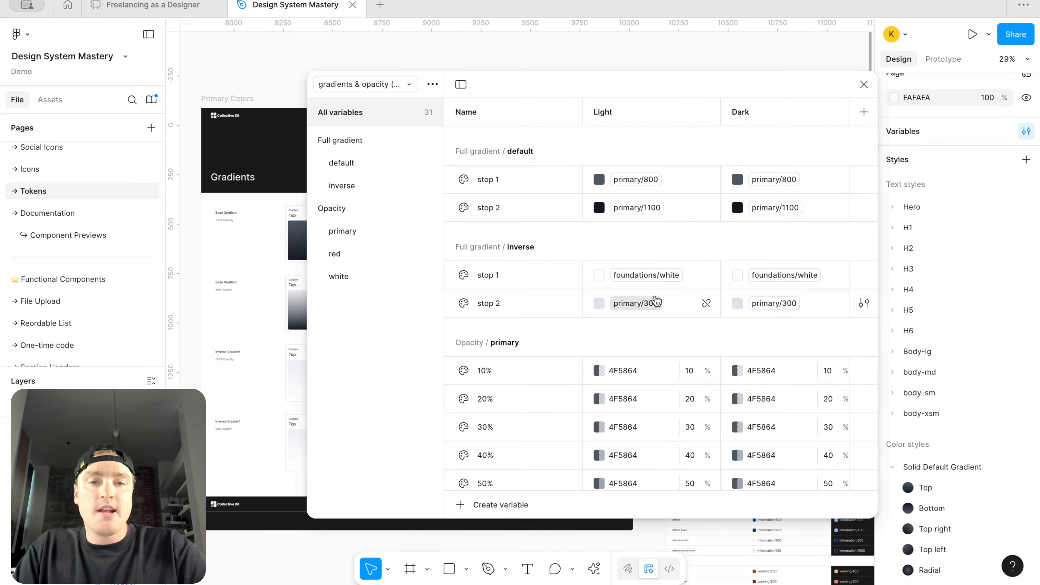
Step: Alias the default gradient's Dark-mode stops to foundations/white for stop 1 and primary/300 for stop 2
click(777, 180)
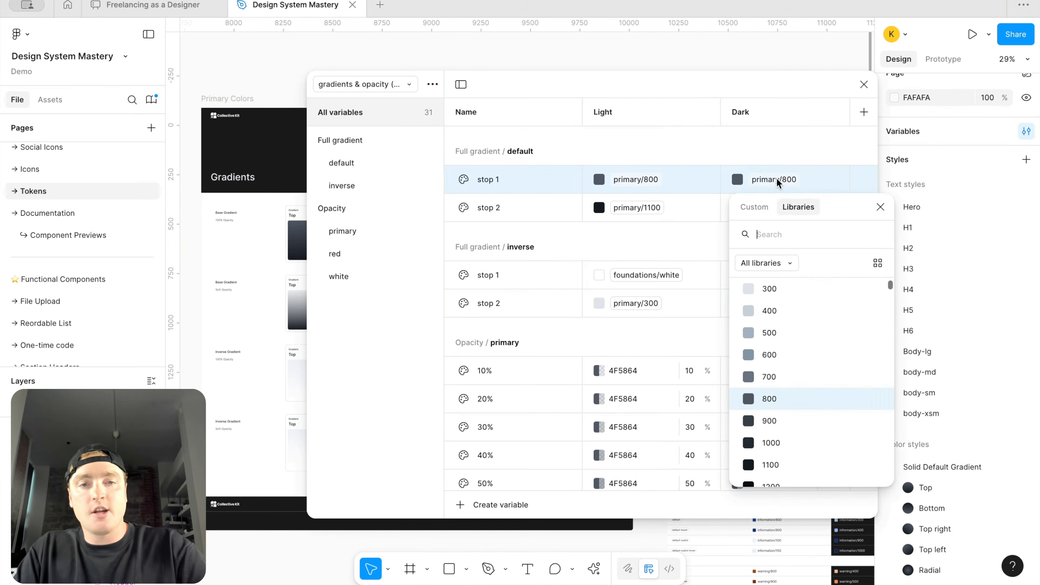
text(fou)
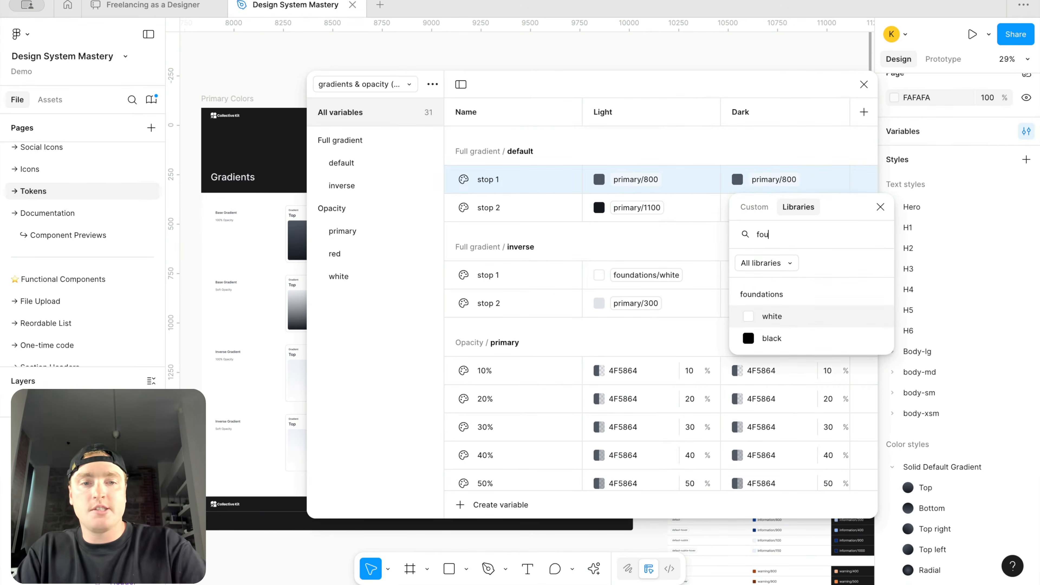
click(780, 317)
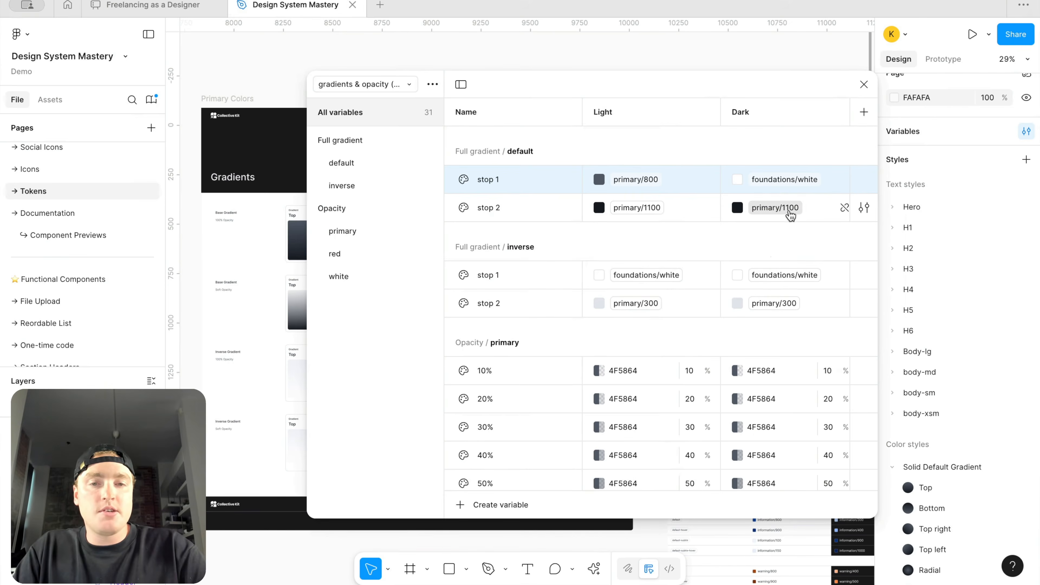
click(792, 208)
text(pri)
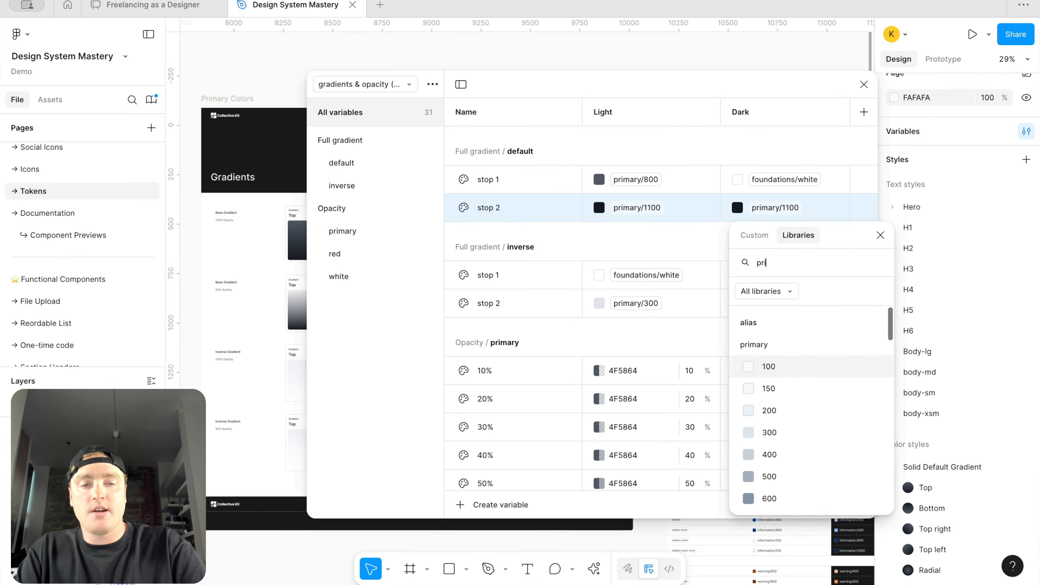
click(782, 430)
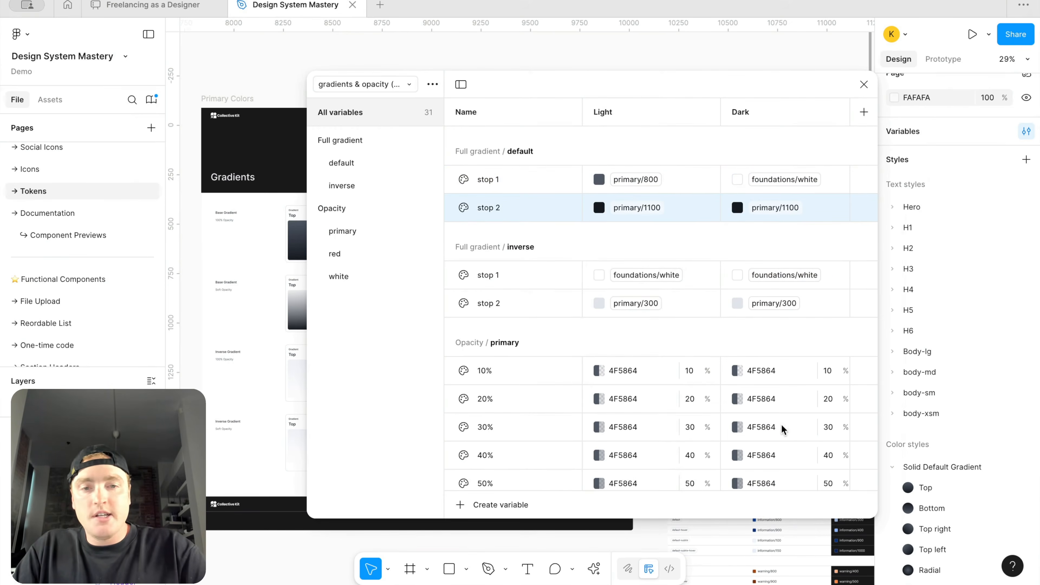
Step: Alias the inverse gradient's Dark-mode stops to primary/800 for stop 1 and primary/1100 for stop 2
click(790, 277)
text(prim)
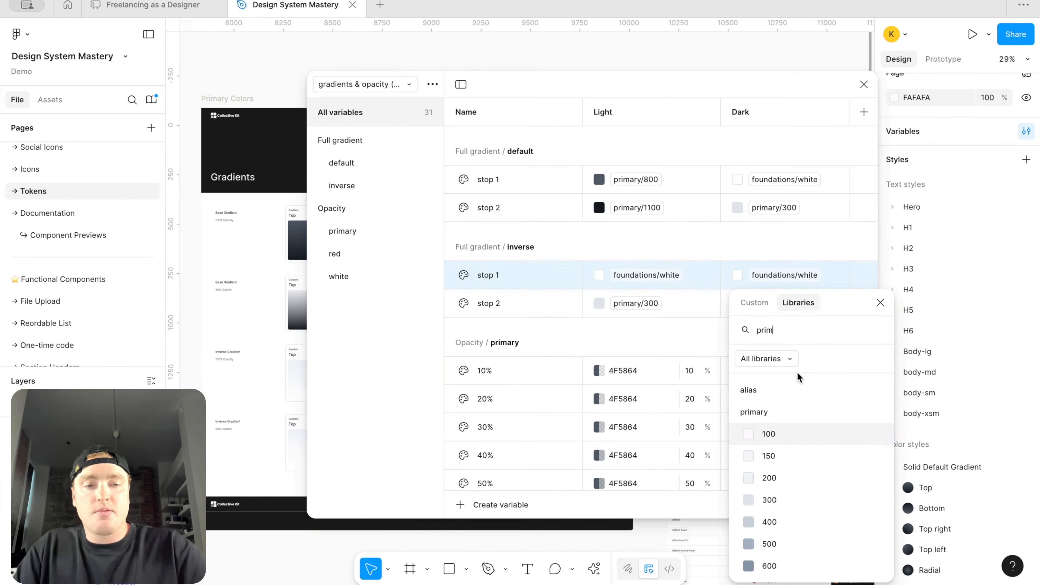
scroll(789, 471, down, 2)
click(790, 532)
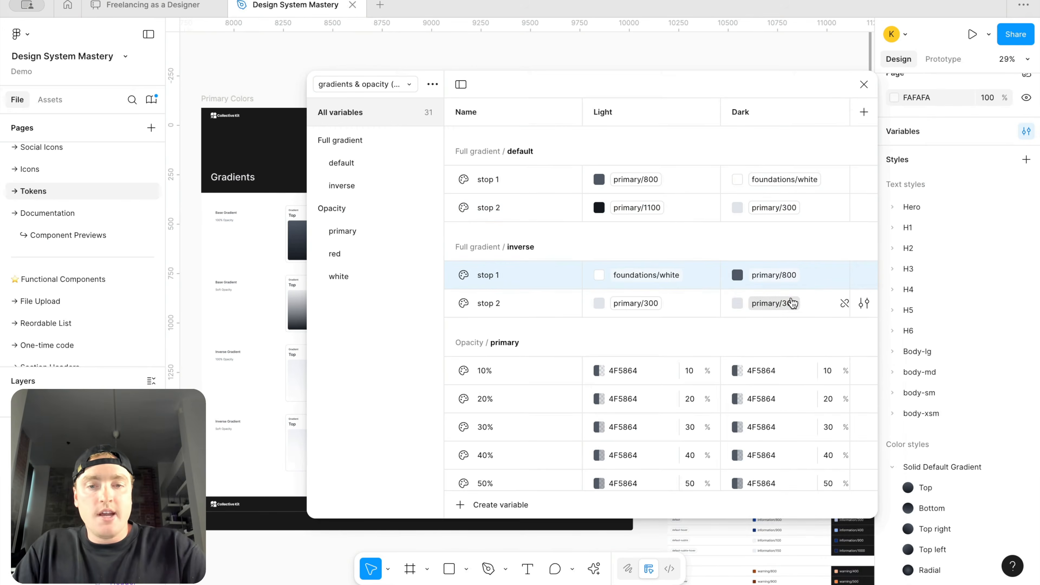
click(790, 302)
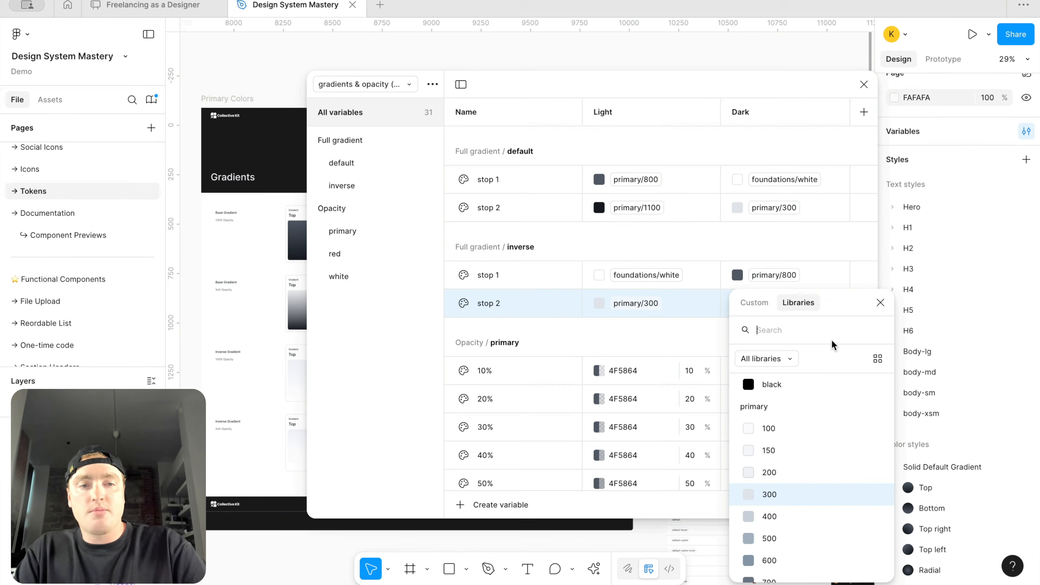
text(pri)
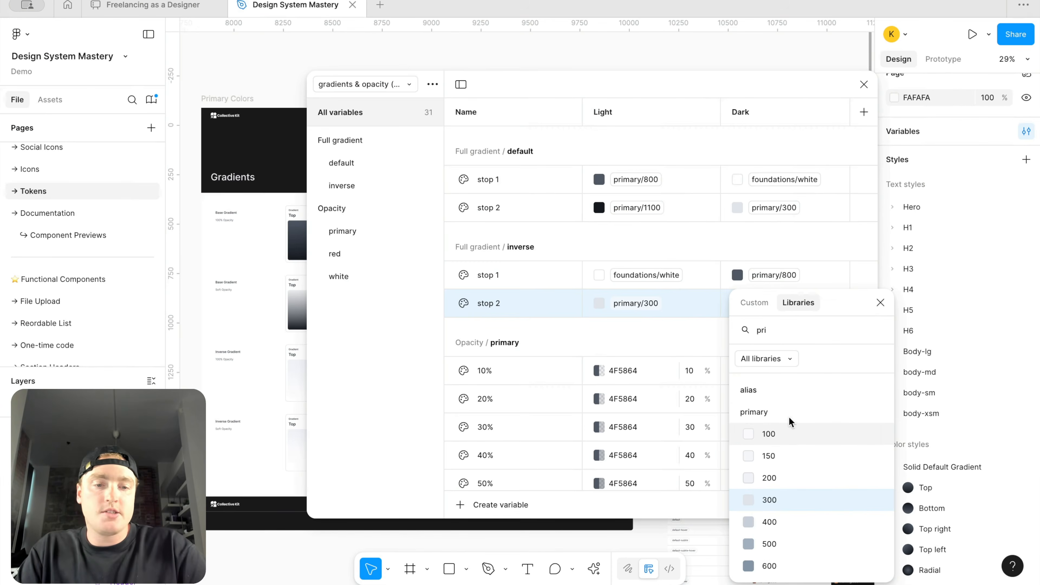
scroll(791, 488, down, 3)
scroll(790, 488, down, 1)
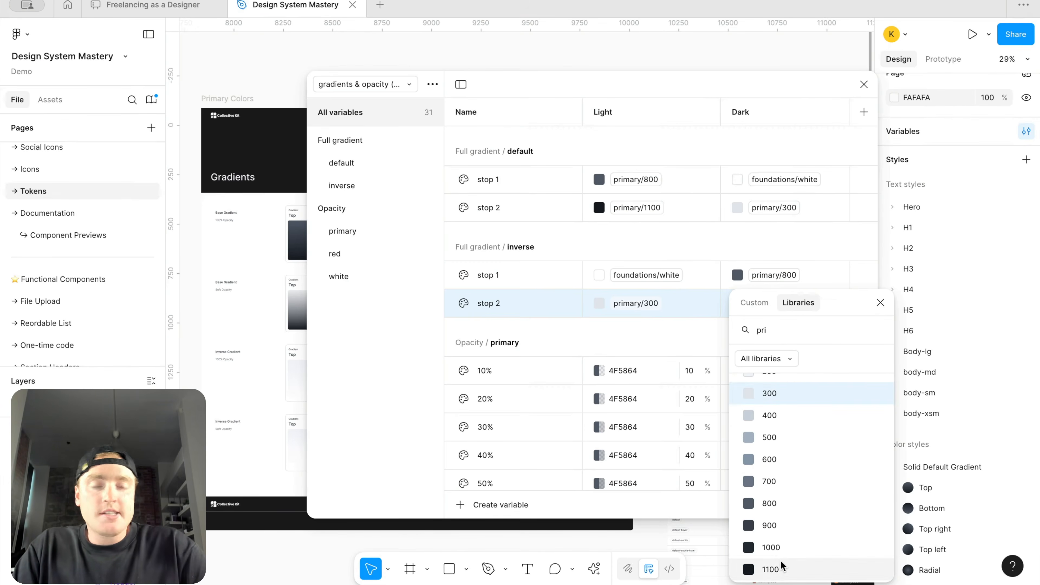
click(780, 560)
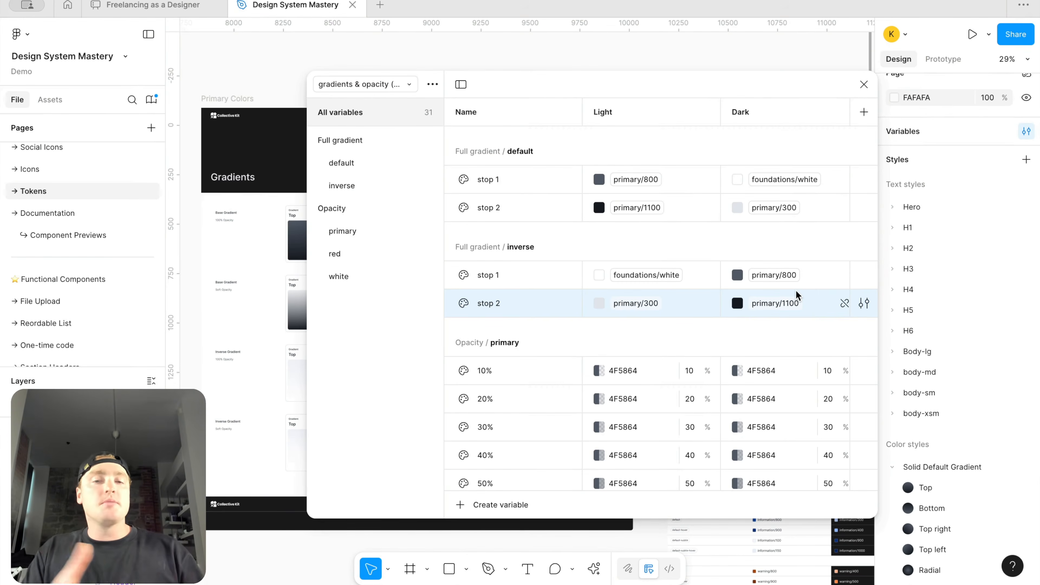
Step: Set the Dark-mode colour of the 10% primary opacity variable to FFFFFF
scroll(795, 289, down, 2)
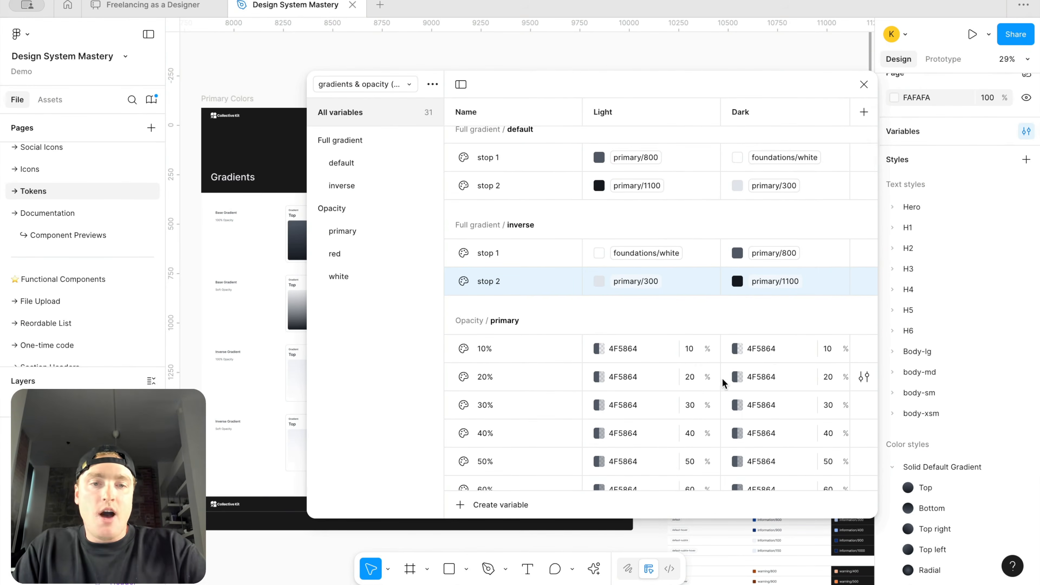
scroll(725, 383, up, 1)
double_click(762, 370)
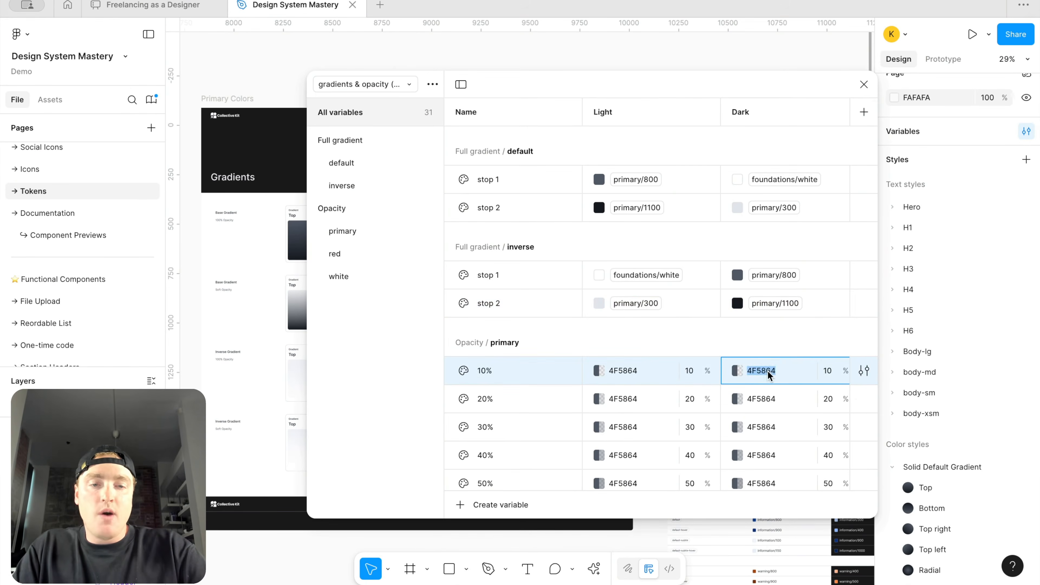
text(ffffff)
key(Return)
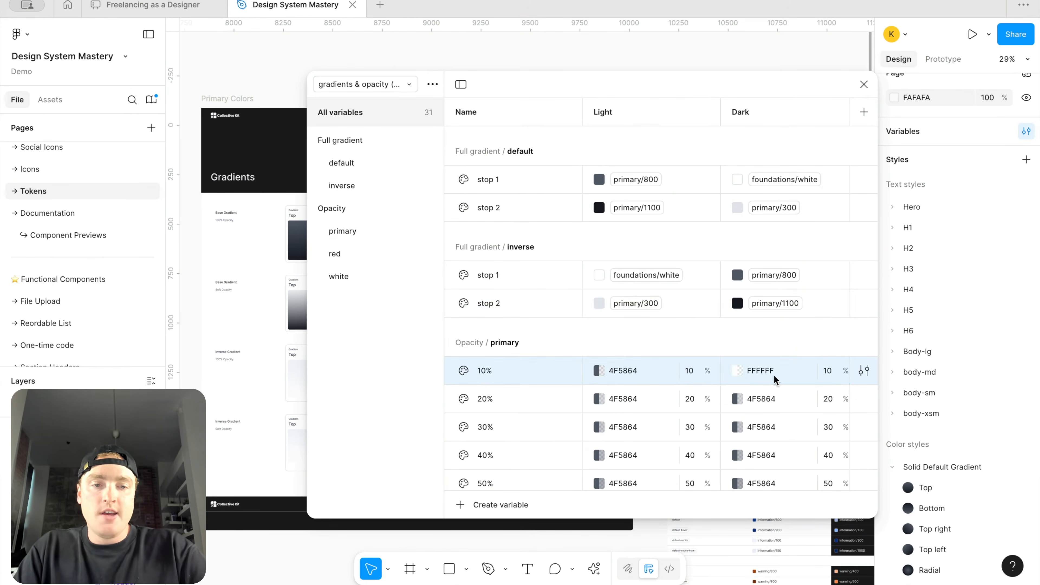
Step: Copy FFFFFF into the Dark-mode colour of each remaining primary opacity variable
click(773, 376)
key(super+c)
click(768, 399)
key(super+v)
click(773, 429)
key(super+v)
scroll(772, 432, down, 4)
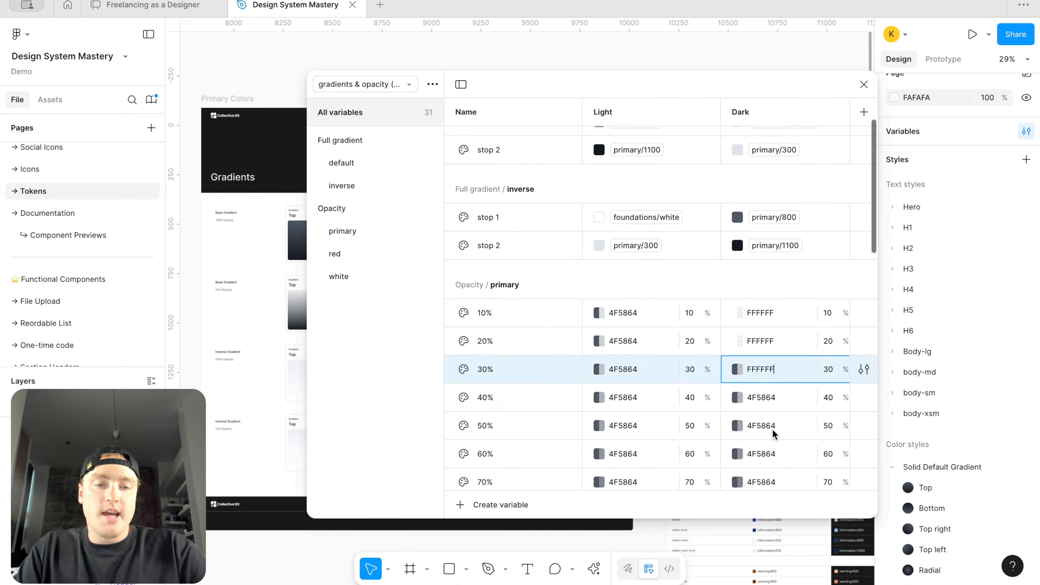
click(773, 360)
key(super+v)
click(773, 392)
key(super+v)
click(773, 417)
key(super+v)
click(769, 446)
key(super+v)
scroll(769, 440, down, 3)
click(775, 389)
key(super+v)
click(769, 422)
key(super+v)
scroll(767, 307, up, 2)
scroll(767, 308, up, 4)
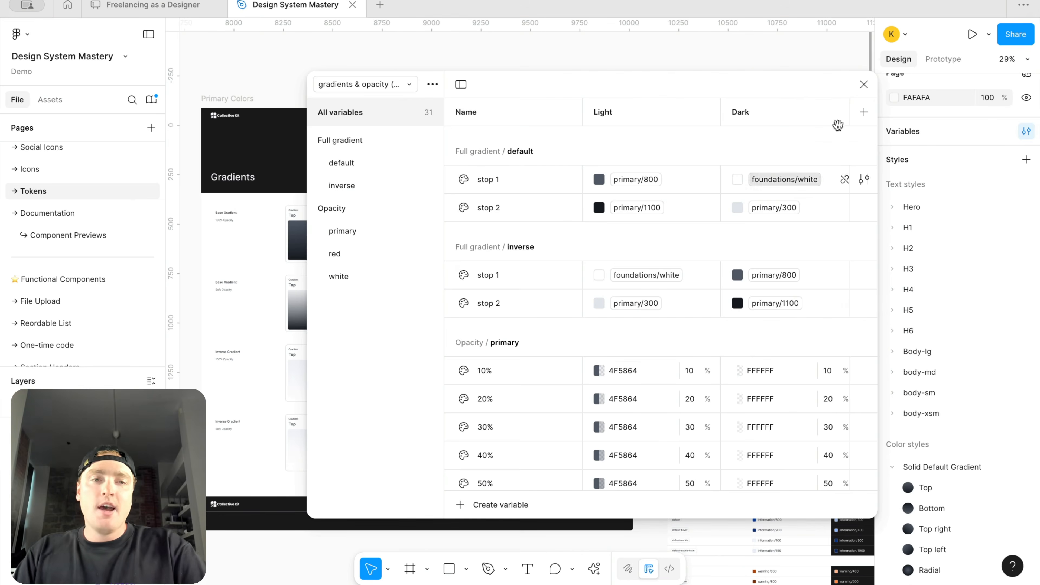
Step: Close the variables window and examine the gradient swatches on the canvas
click(864, 84)
scroll(668, 201, left, 1)
scroll(669, 200, down, 1)
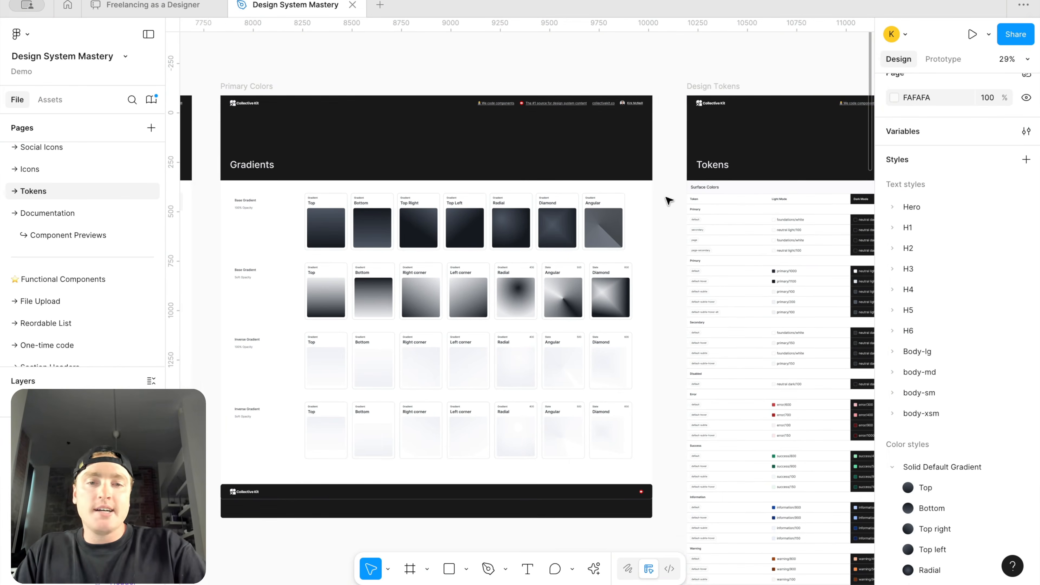
scroll(668, 230, left, 1)
scroll(669, 230, down, 1)
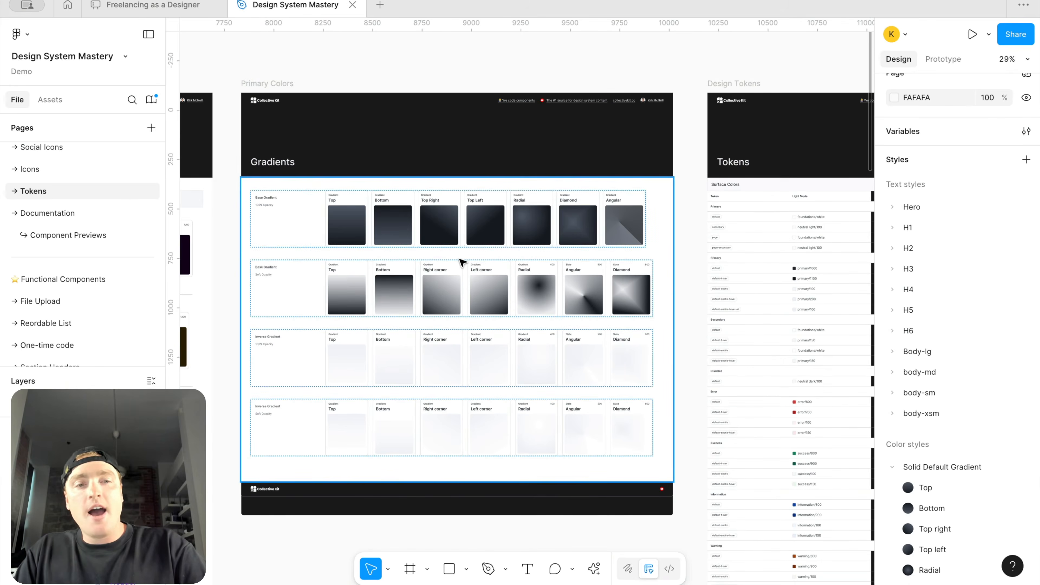
ctrl+scroll(427, 260, up, 3)
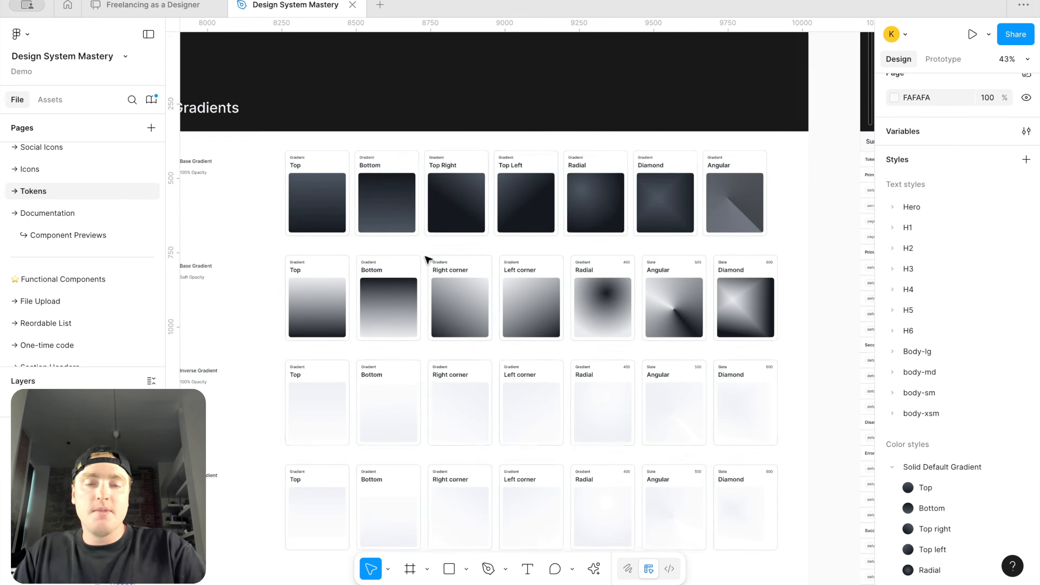
ctrl+scroll(482, 229, down, 2)
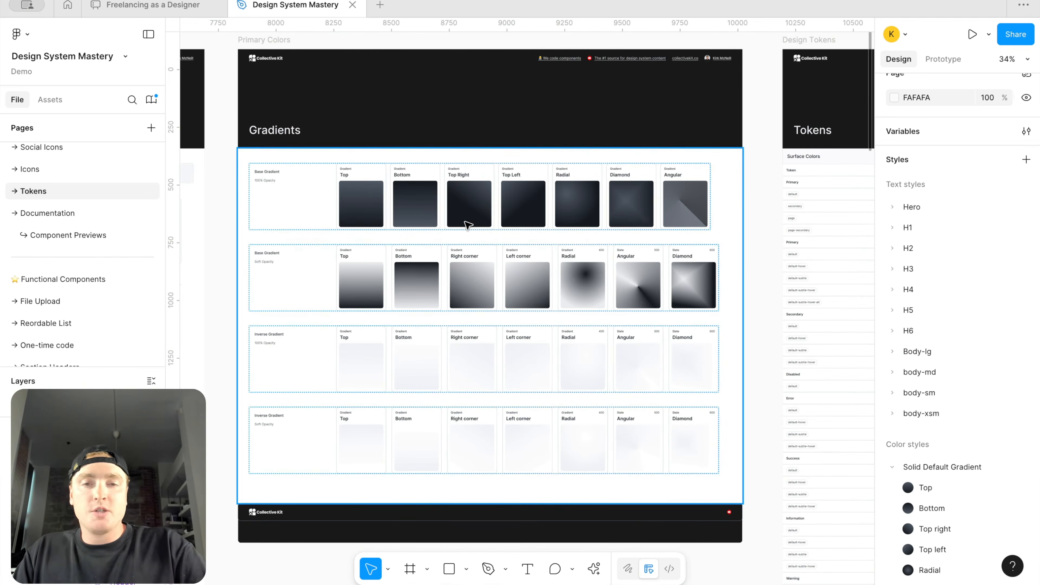